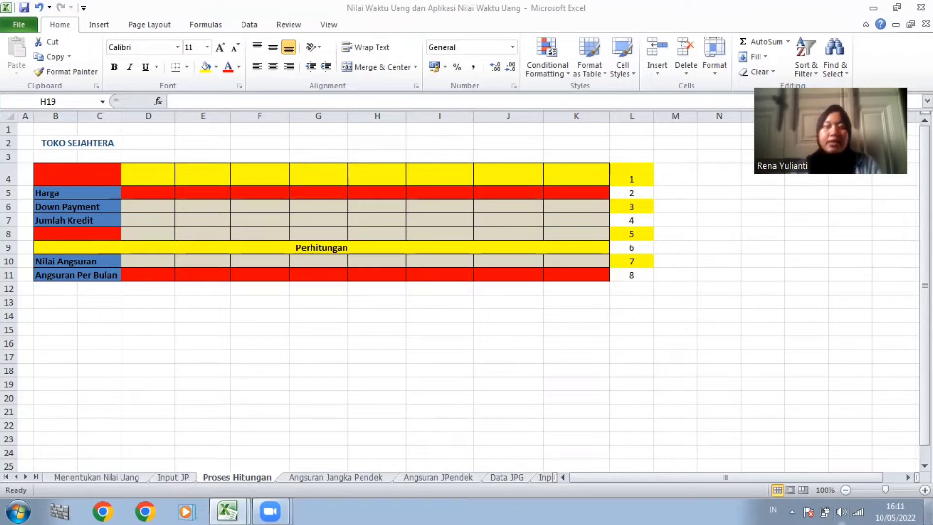
click(173, 477)
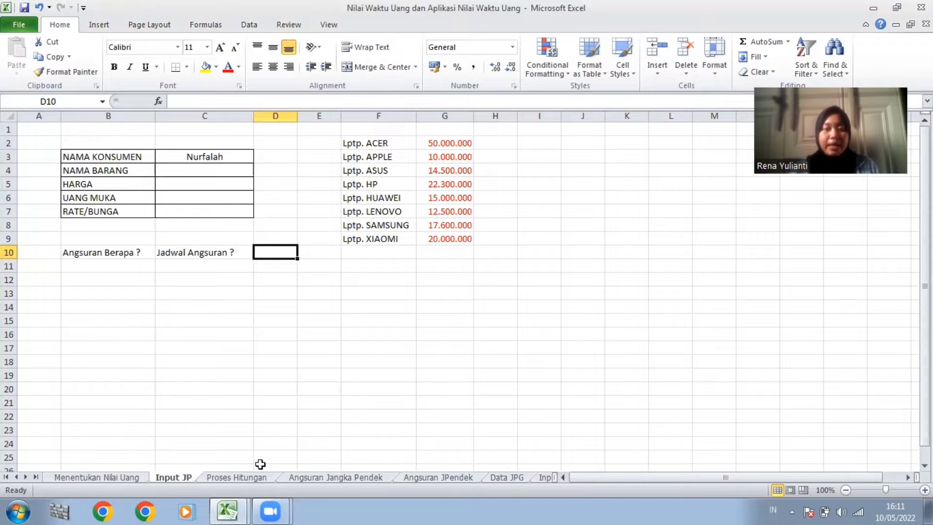
click(253, 478)
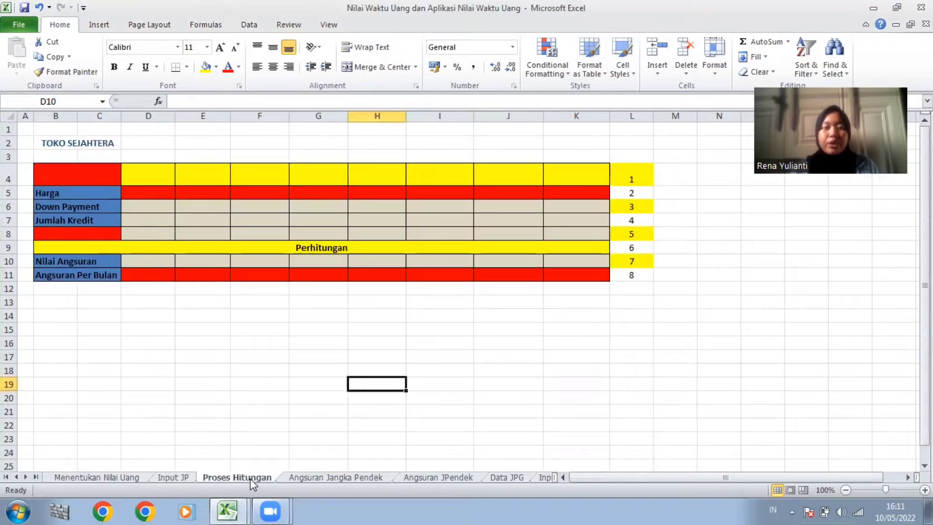
click(325, 479)
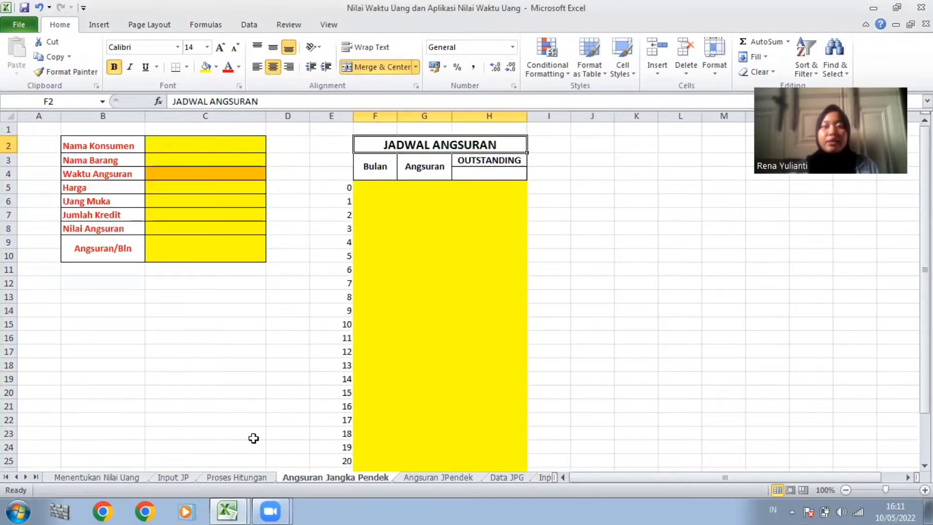
- On the Input JP sheet, restrict the NAMA BARANG cell C4 to a dropdown list sourced from the laptop names in $F$2:$F$9
click(183, 479)
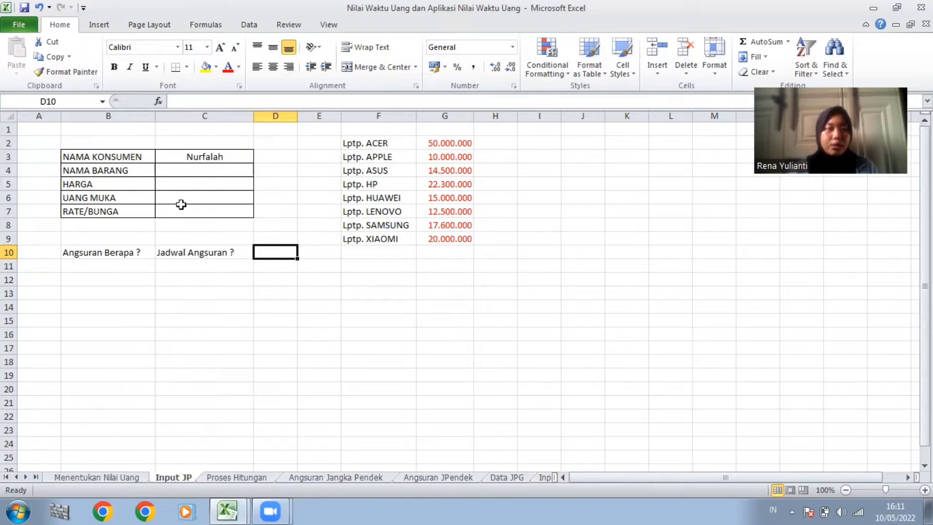
click(218, 167)
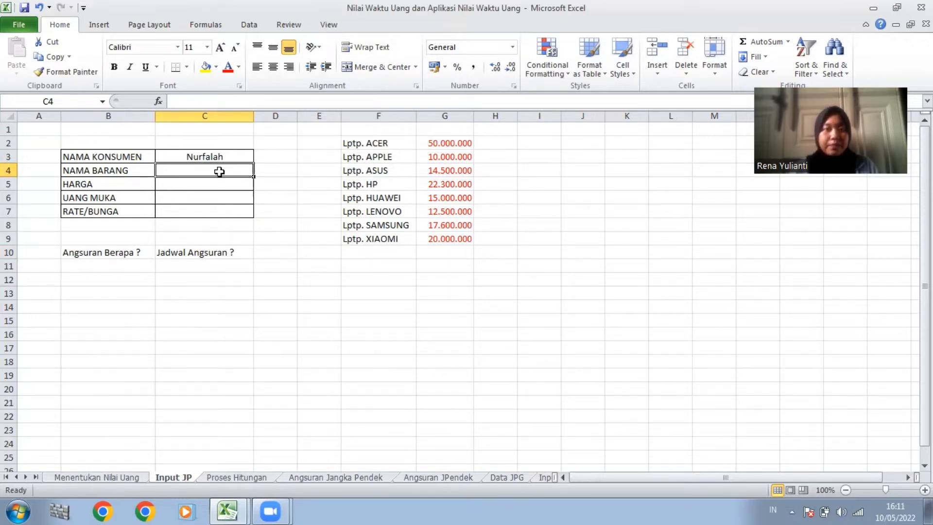
click(249, 24)
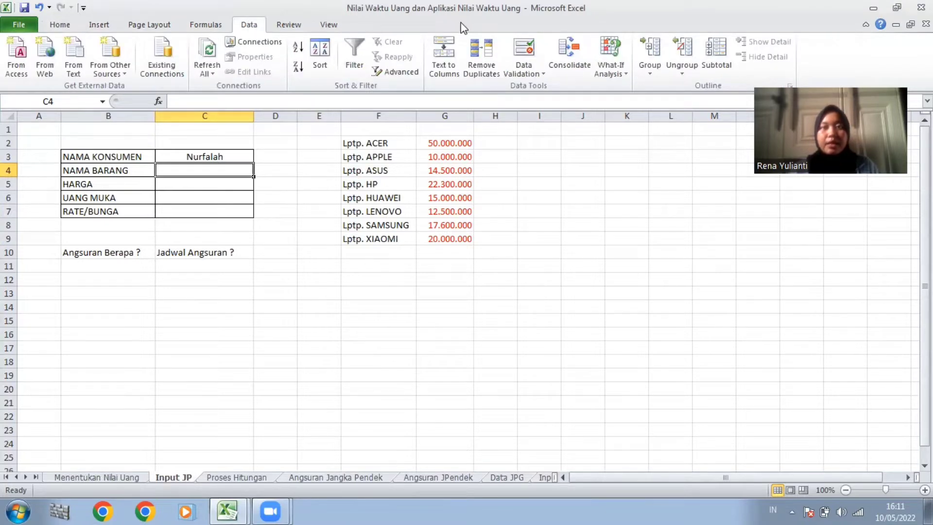
click(526, 54)
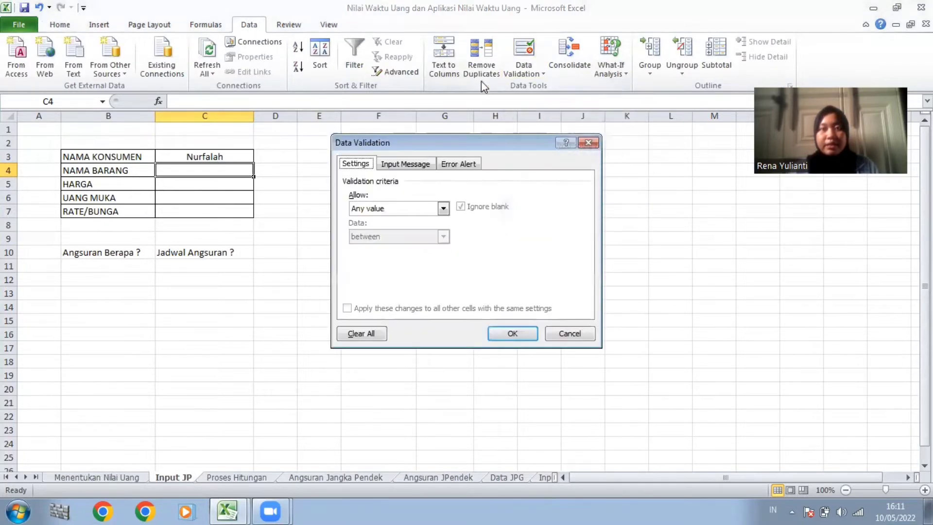
click(443, 209)
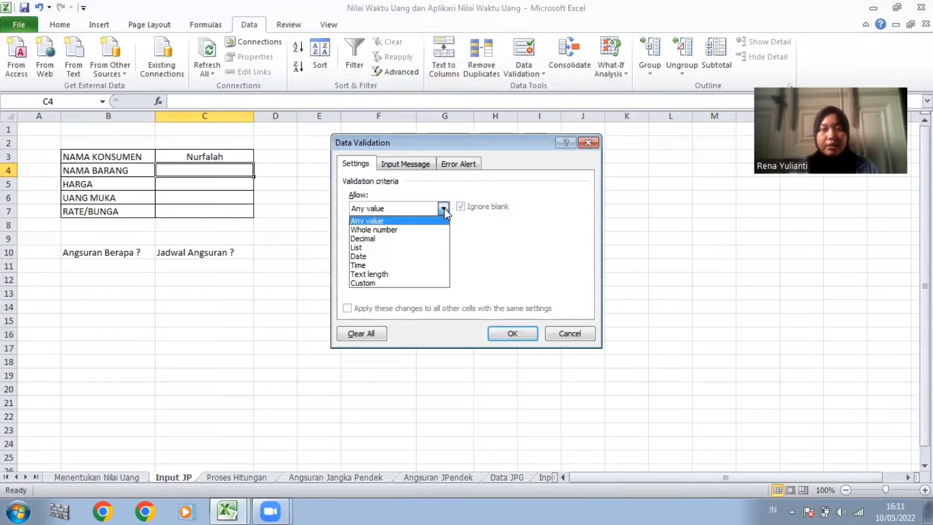
click(367, 247)
click(519, 265)
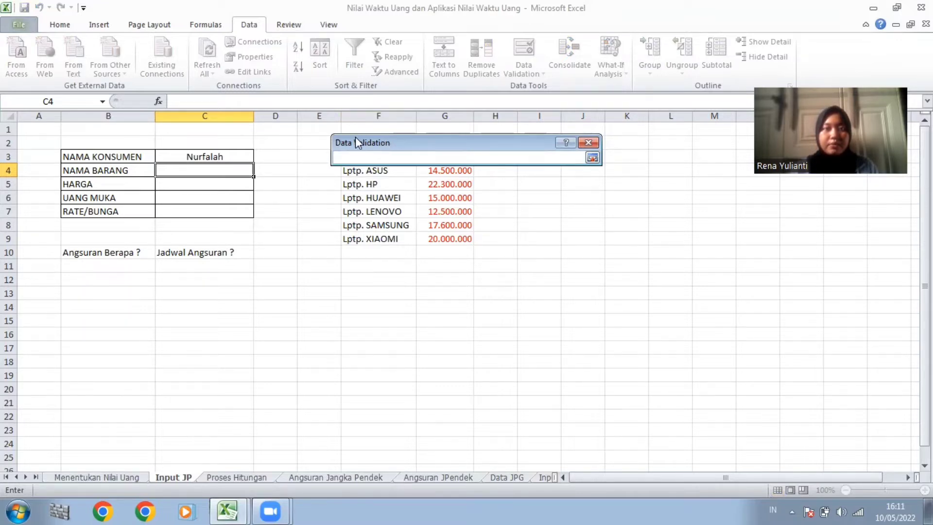
drag(356, 139, 402, 237)
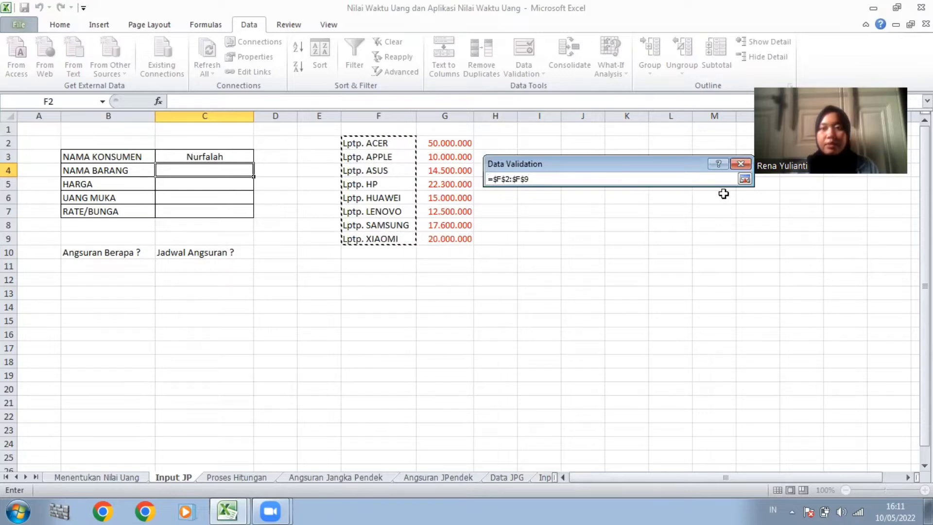
click(745, 179)
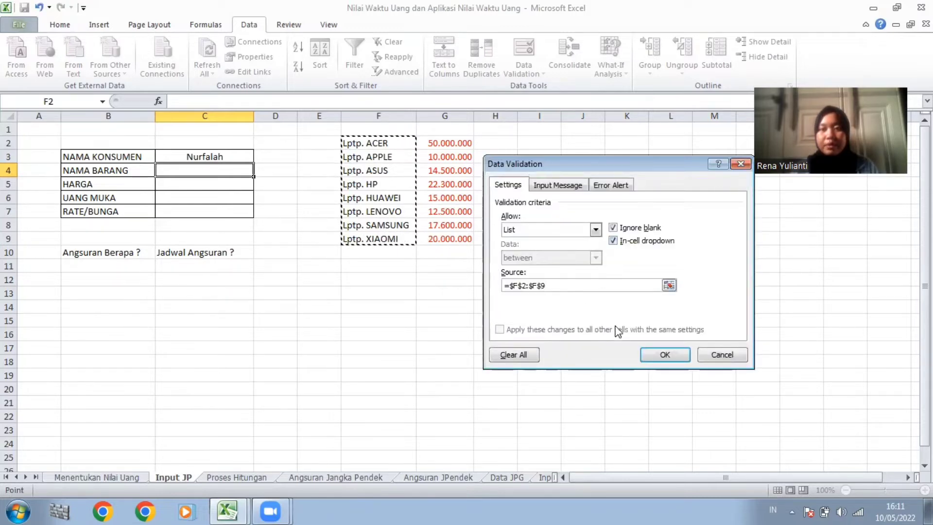
click(664, 355)
- Enter a VLOOKUP in the HARGA cell C5 that finds $C$4 in $F$2:$G$9 and returns column 2
click(205, 187)
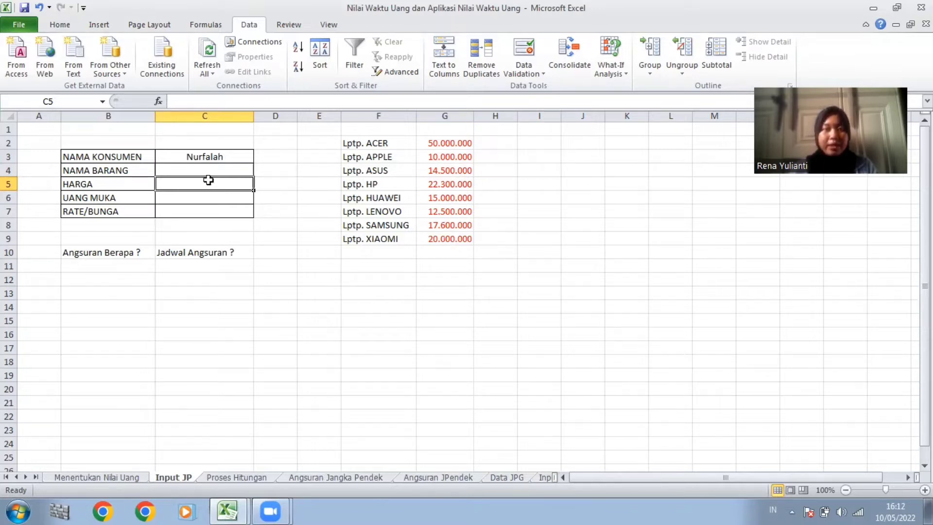
text(=v)
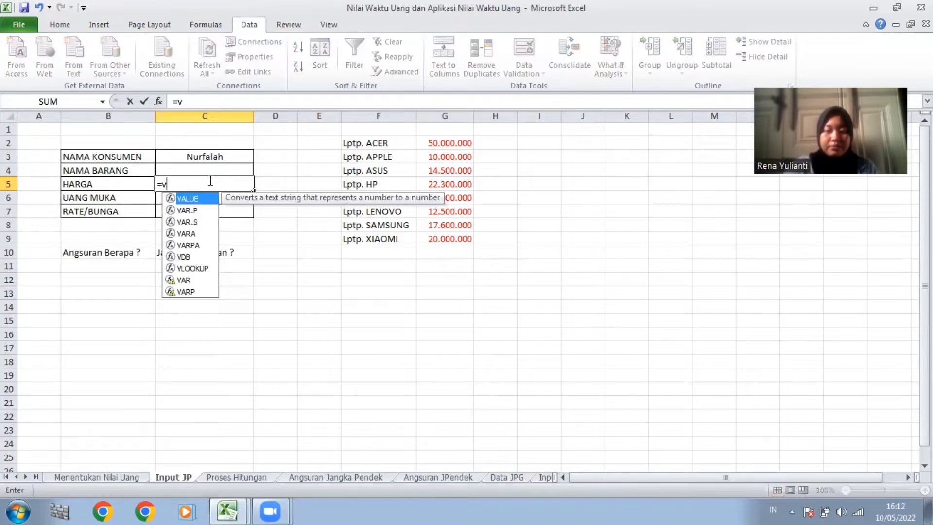
text(lookup)
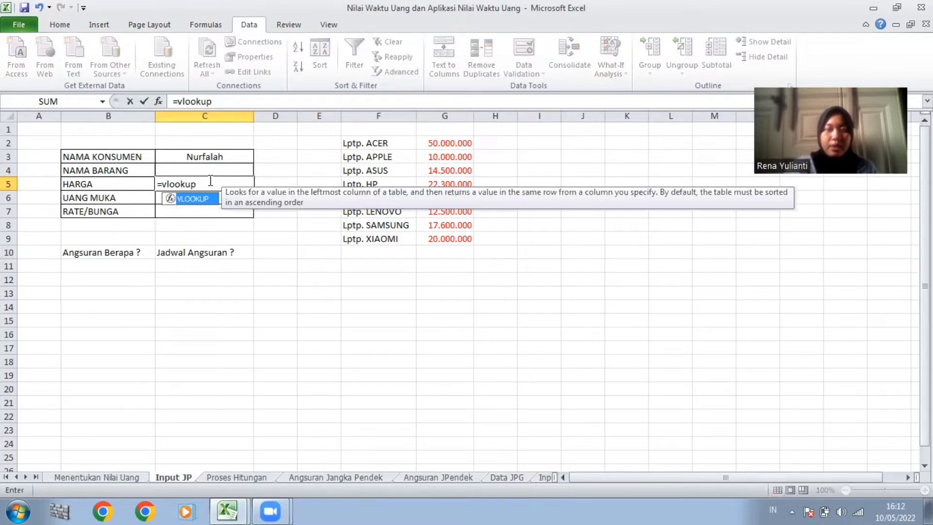
text(()
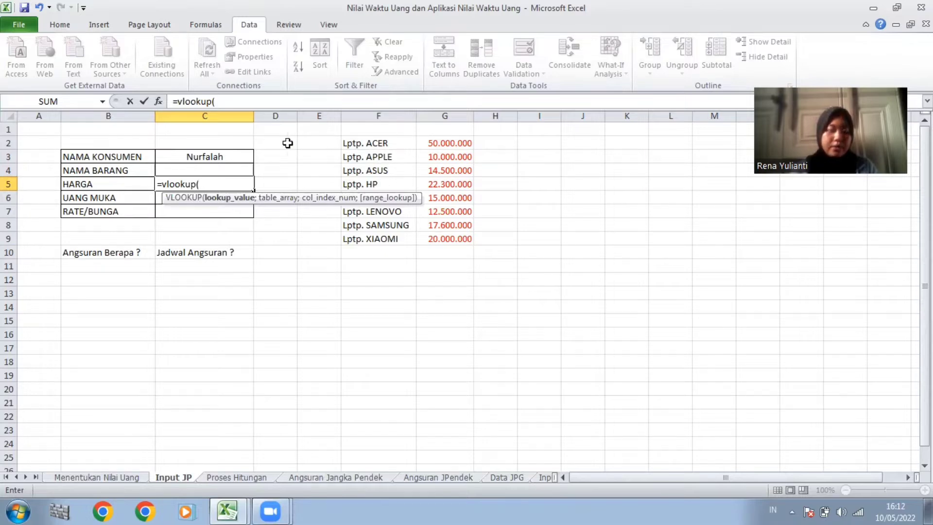
click(194, 171)
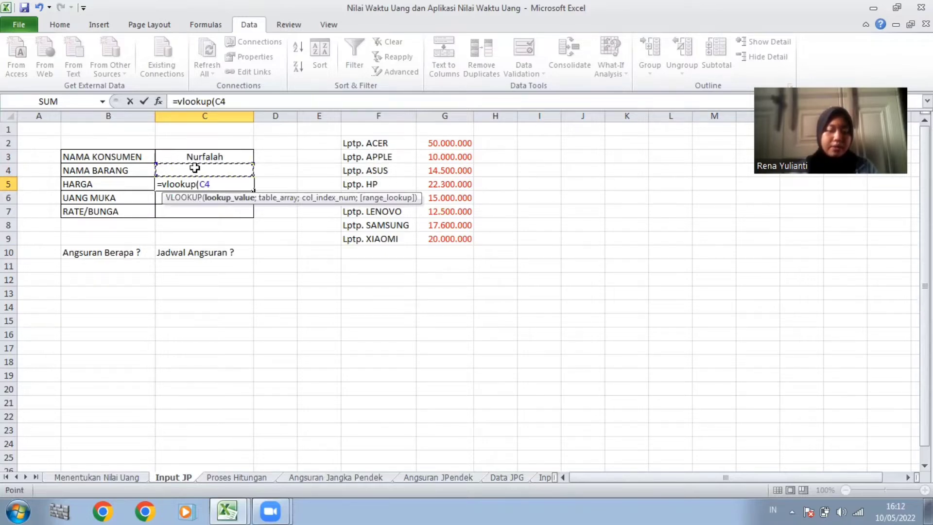
key(F4)
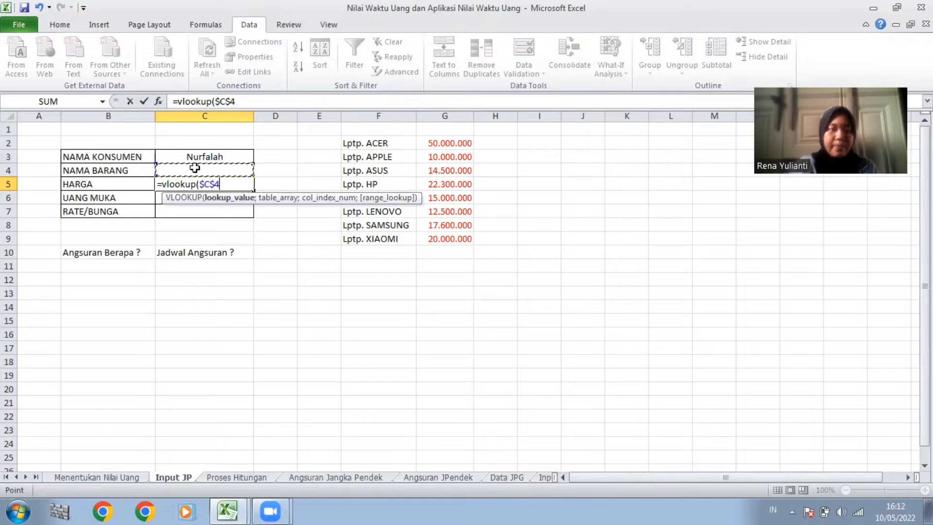
text(;)
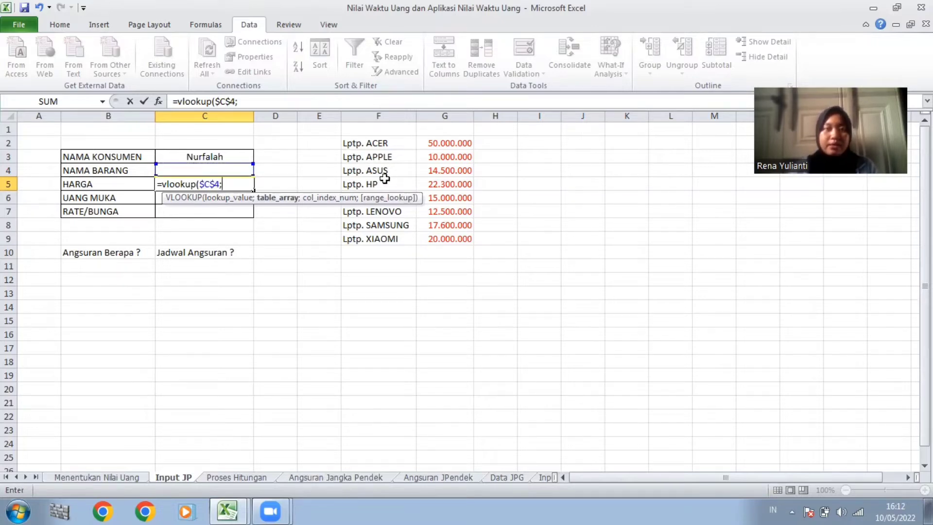
drag(373, 141, 456, 238)
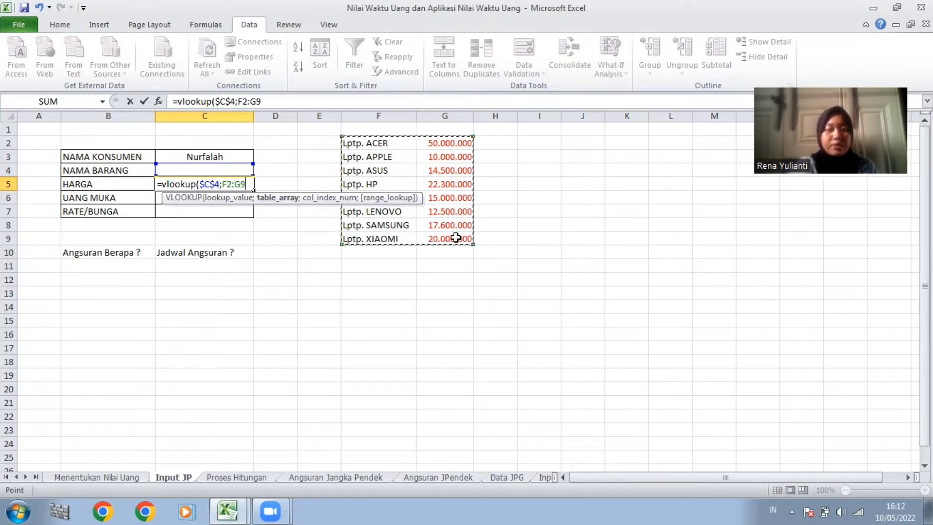
key(F4)
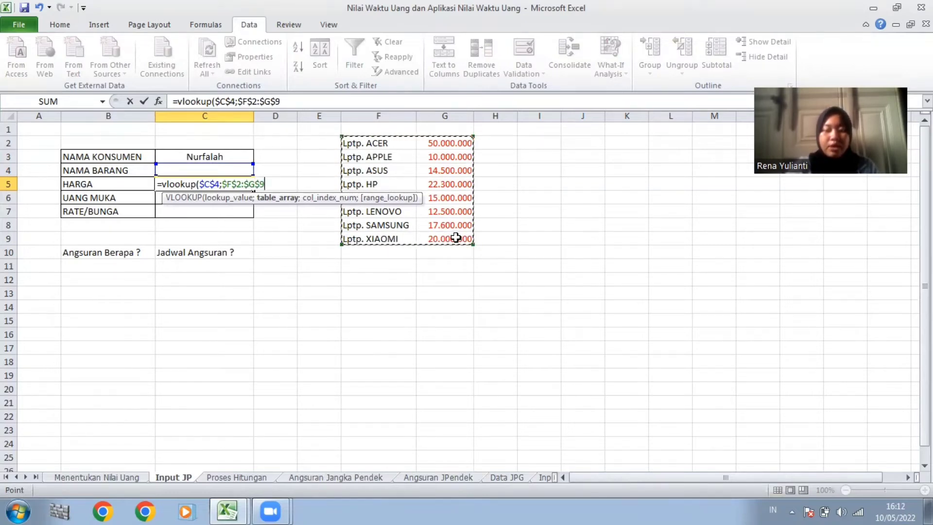
text(;2)
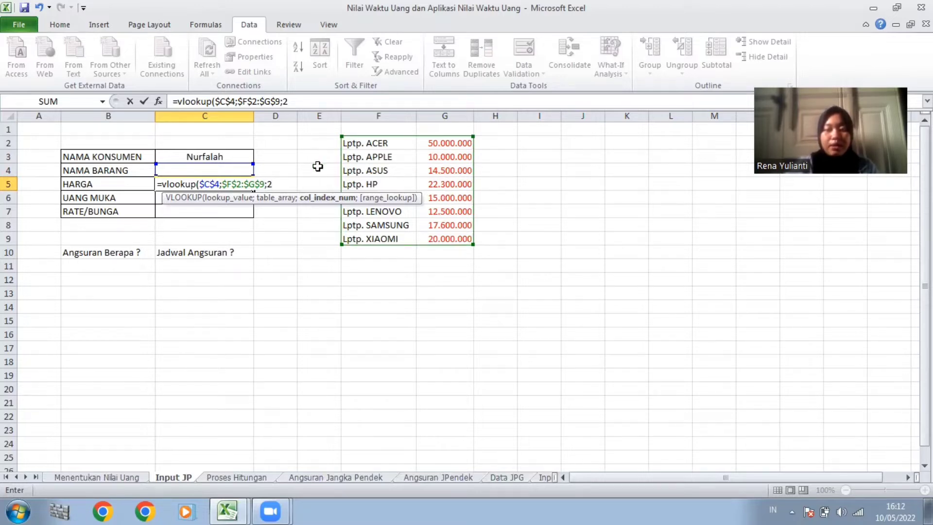
key(Return)
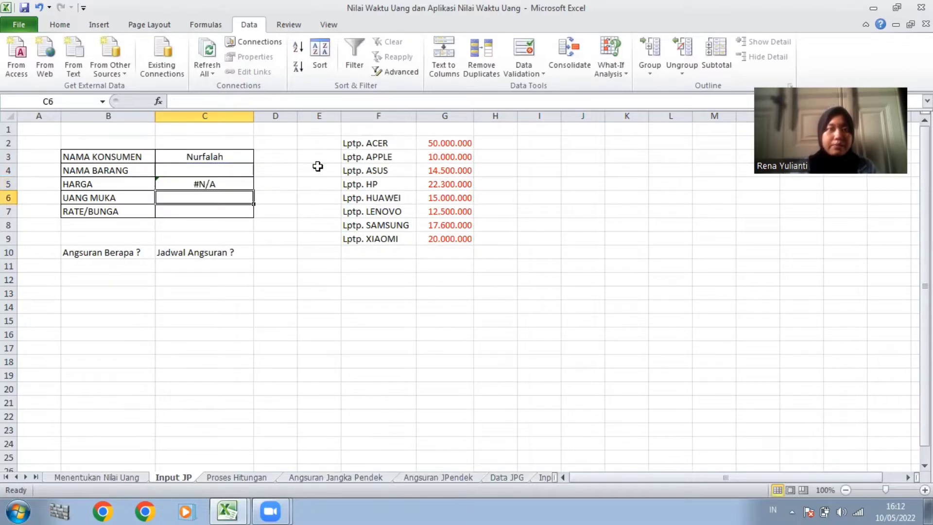
- Choose Lptp. HP as the item in the NAMA BARANG dropdown cell C4
click(204, 169)
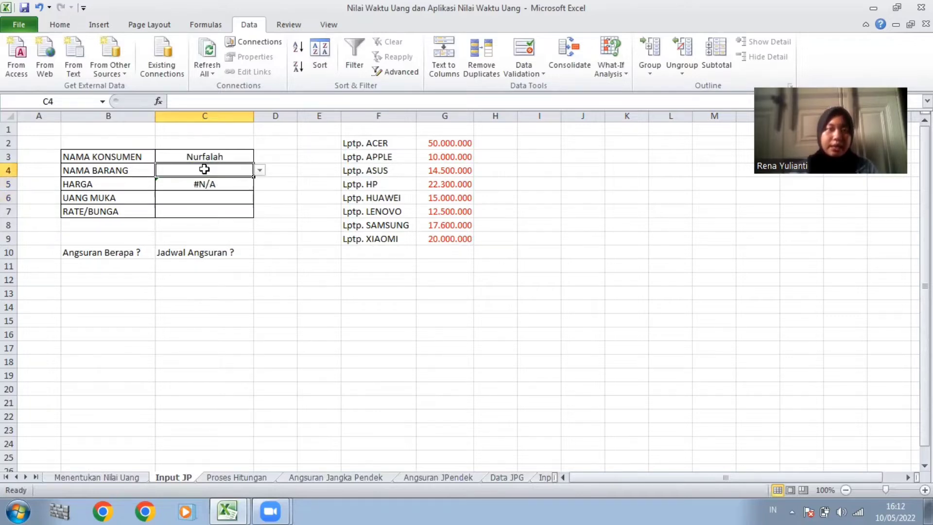
click(261, 171)
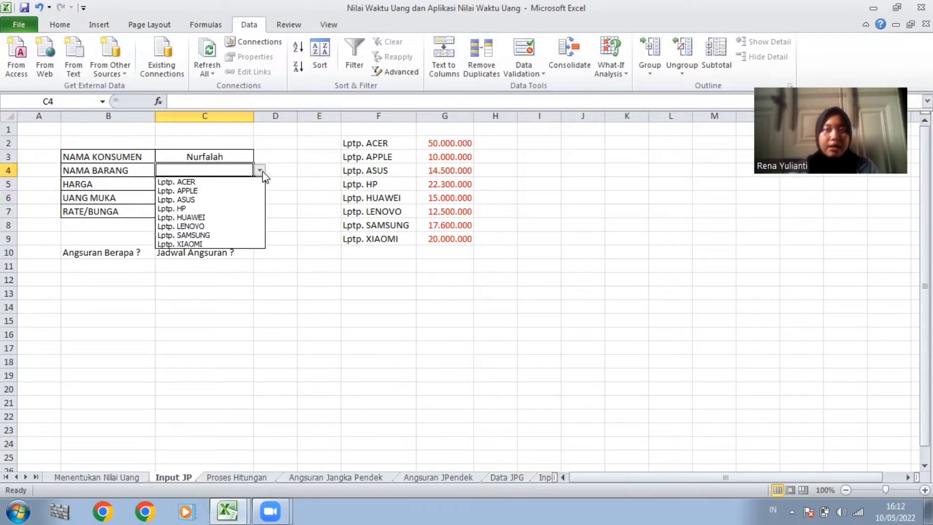
click(189, 209)
- Format the HARGA value in C5 with thousands separators and no decimals
click(217, 186)
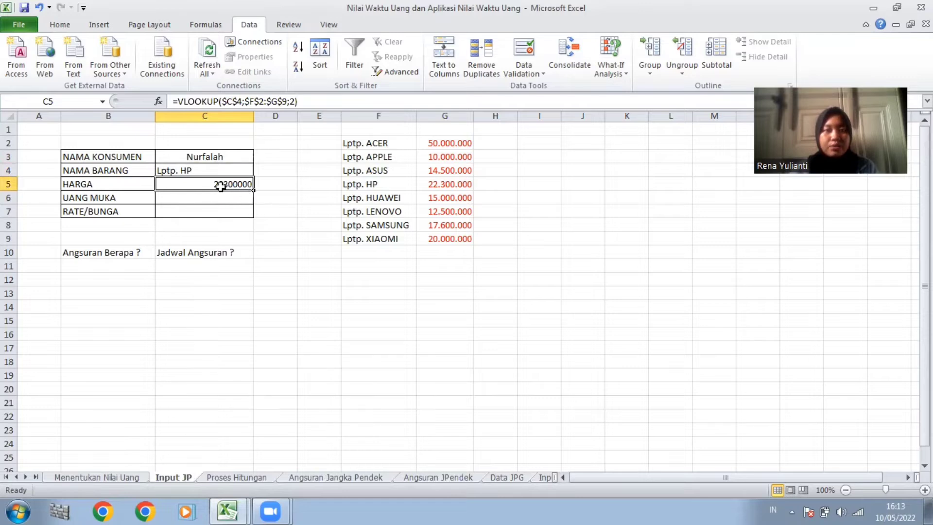
right_click(230, 188)
click(369, 149)
- Enter 10% as the UANG MUKA in C6 and 9,25% as the RATE/BUNGA in C7
click(182, 200)
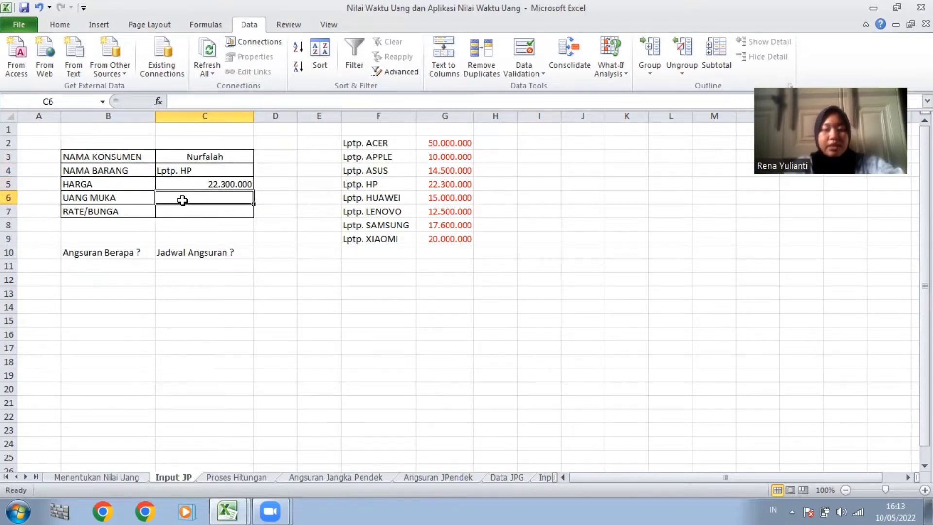
text(10%)
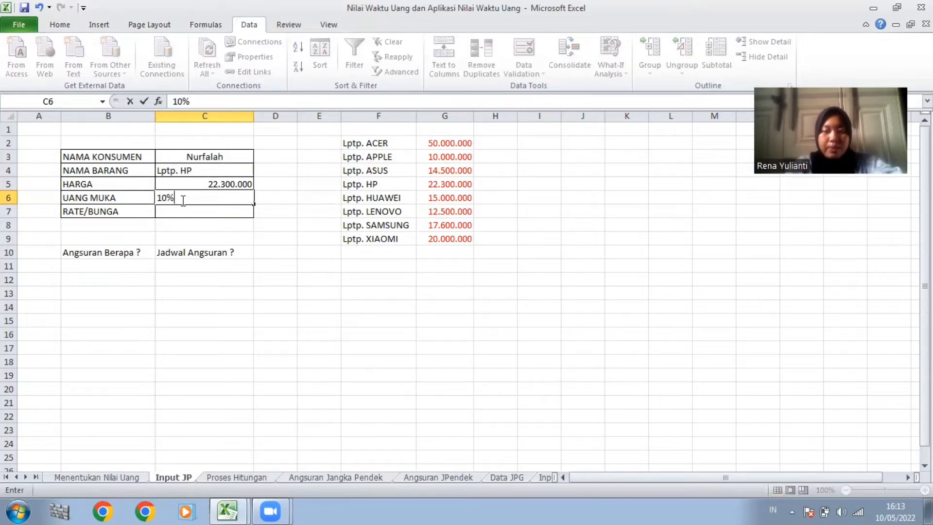
key(Return)
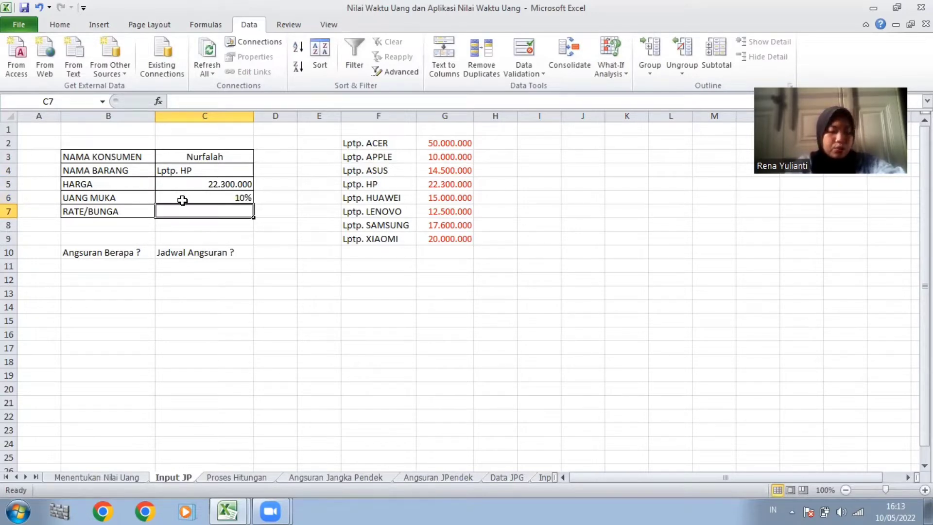
text(9)
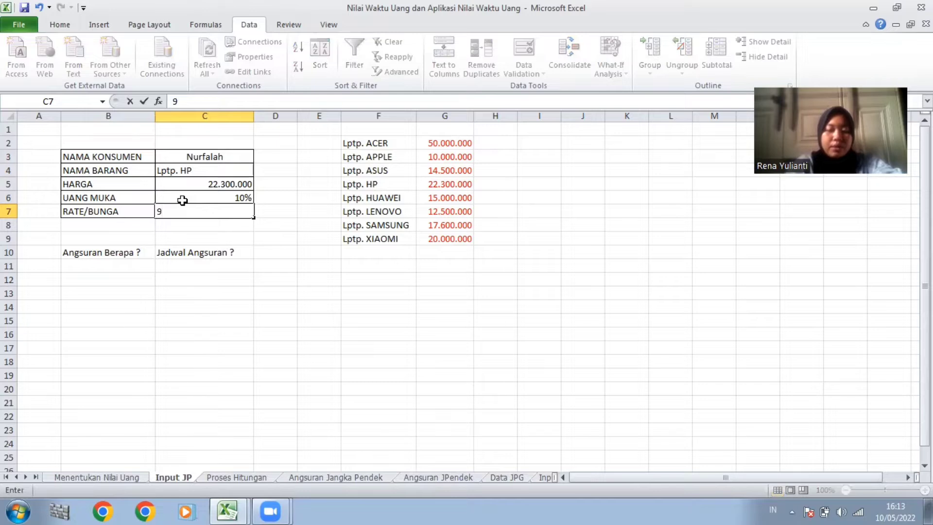
text(,25)
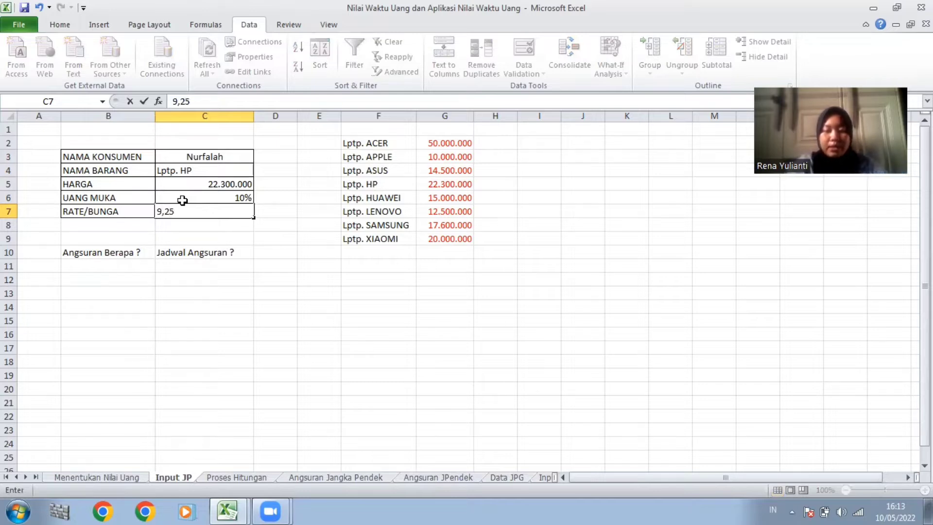
text(%)
key(Return)
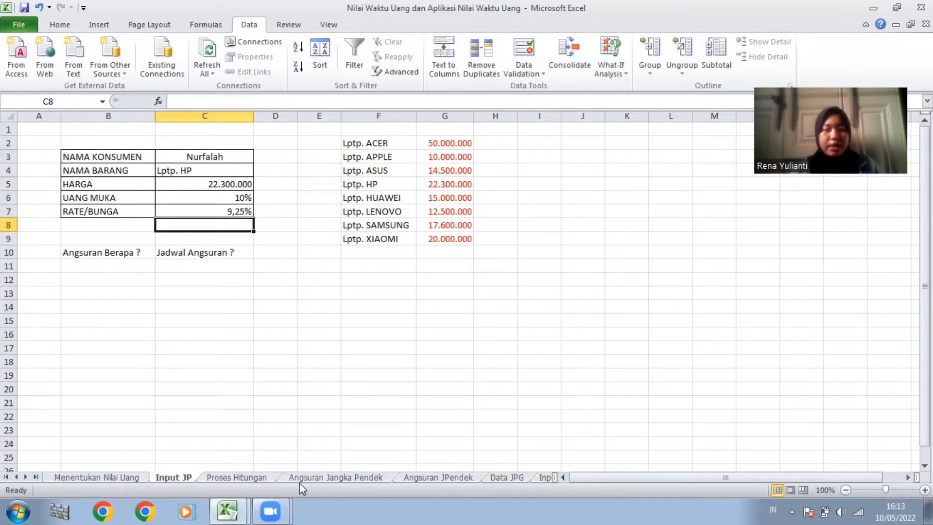
- On the Proses Hitungan sheet, link the merged header cell B4 to the NAMA BARANG value in Input JP cell C4
click(239, 477)
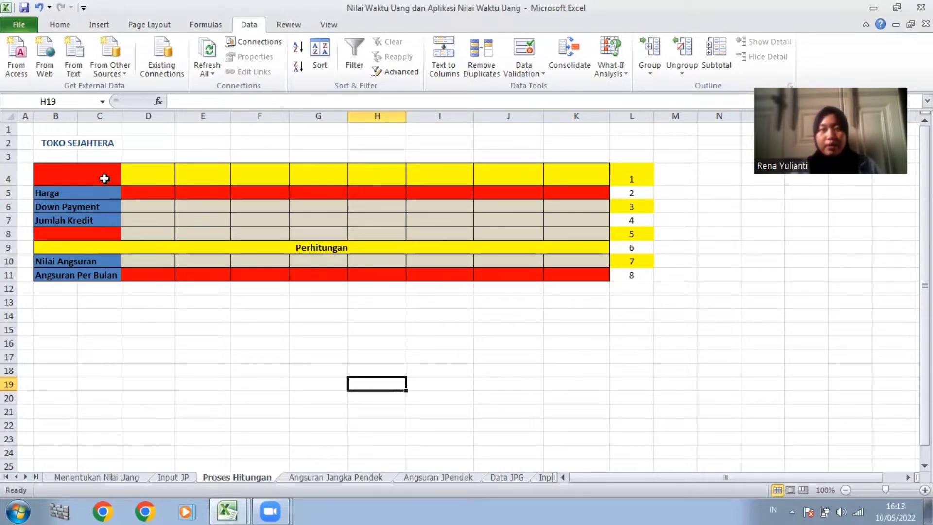
click(72, 178)
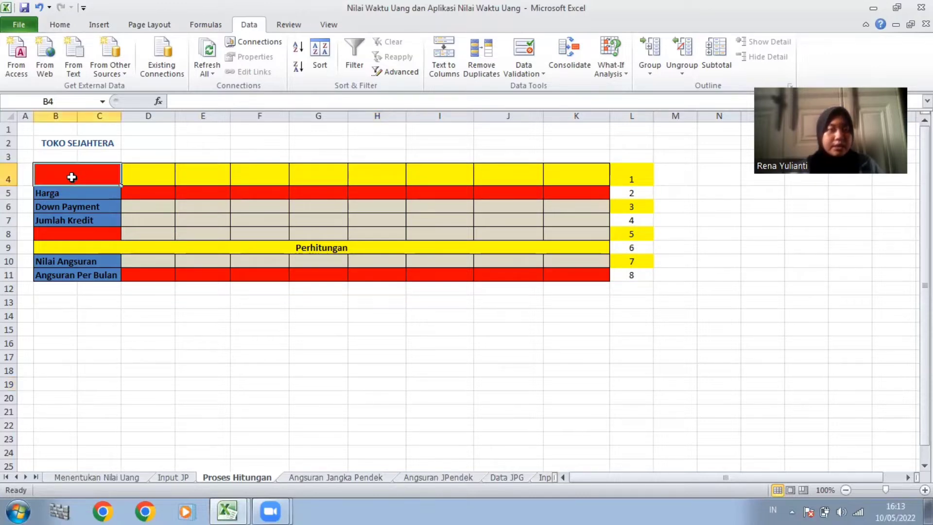
double_click(75, 176)
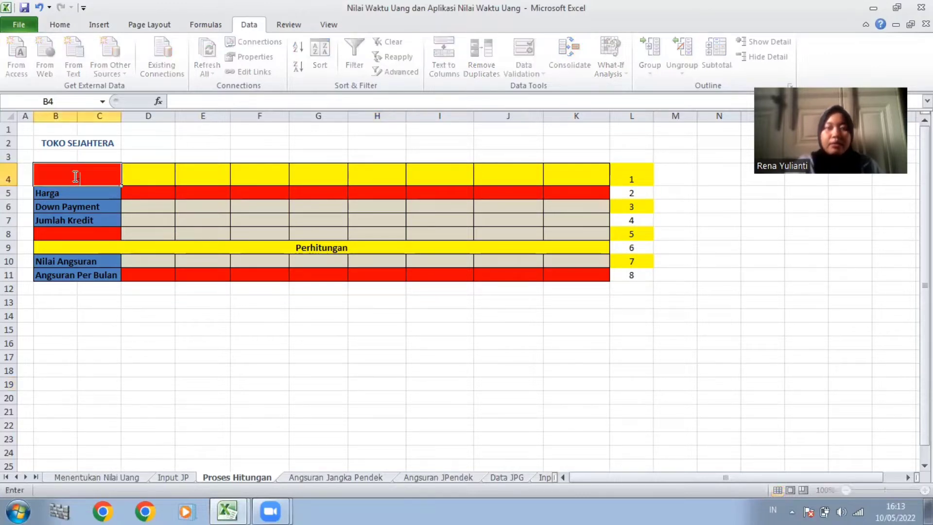
text(='Input JP'!)
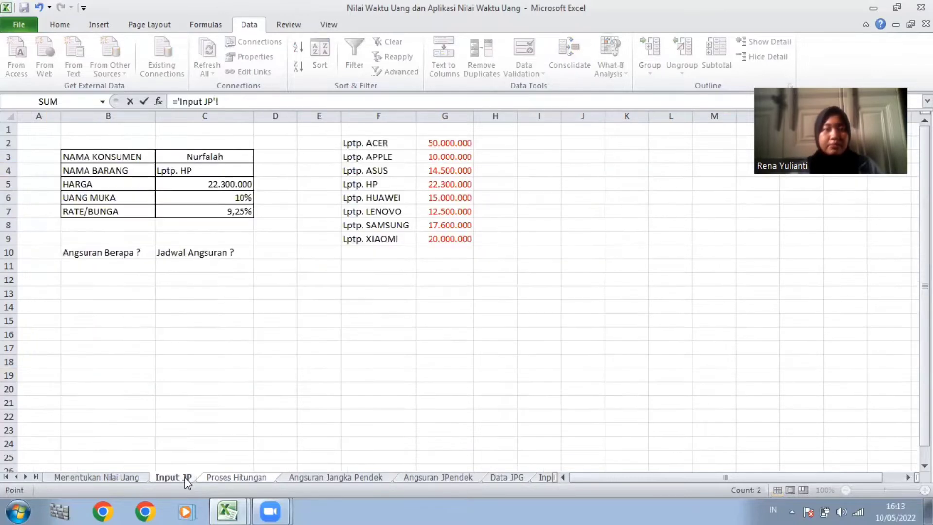
click(184, 479)
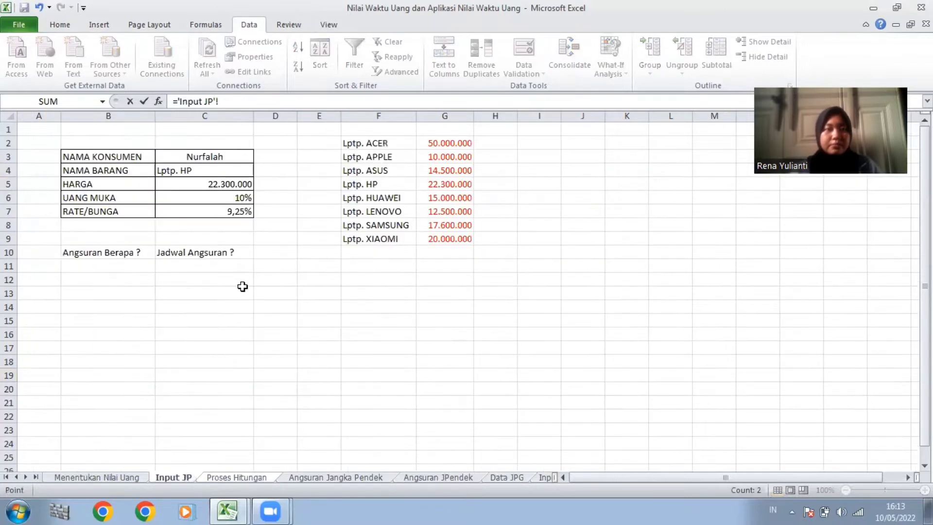
click(194, 172)
key(Return)
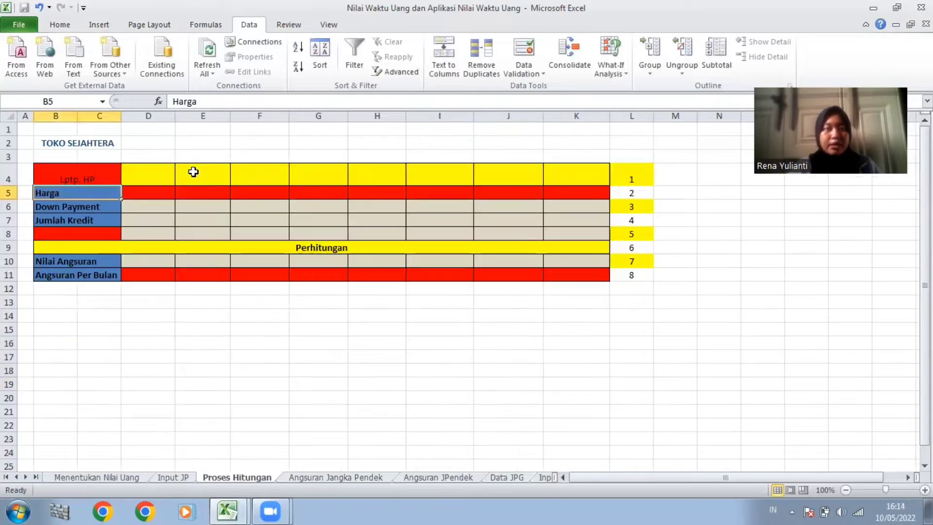
- Enter 3 and 6 in D4 and E4, and extend the series across row 4 to 24 in K4
click(147, 173)
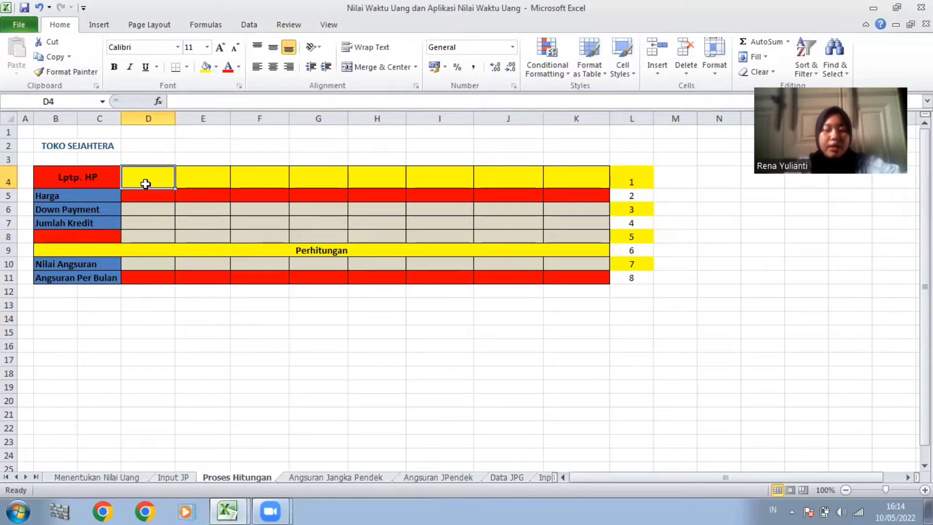
text(3)
key(Tab)
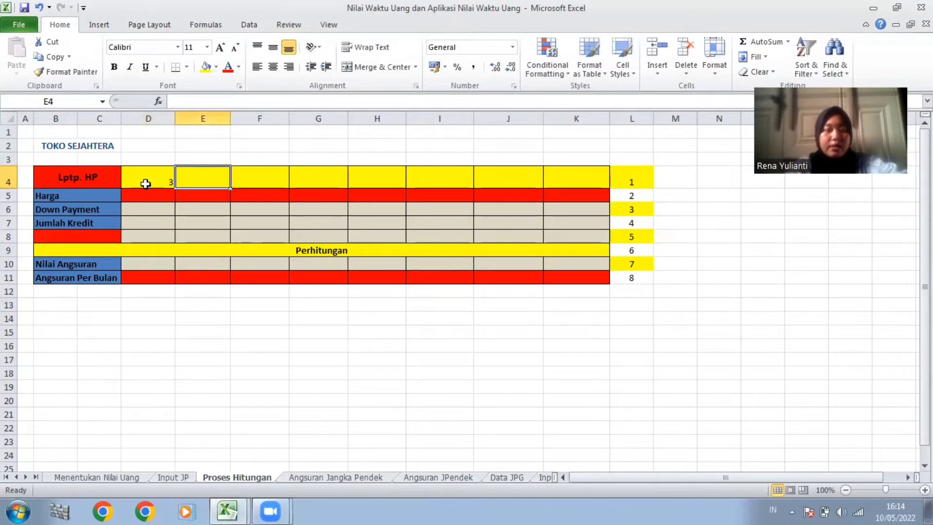
text(6)
key(Tab)
drag(164, 179, 585, 181)
- Review the month values one by one from D4 to K4
click(168, 176)
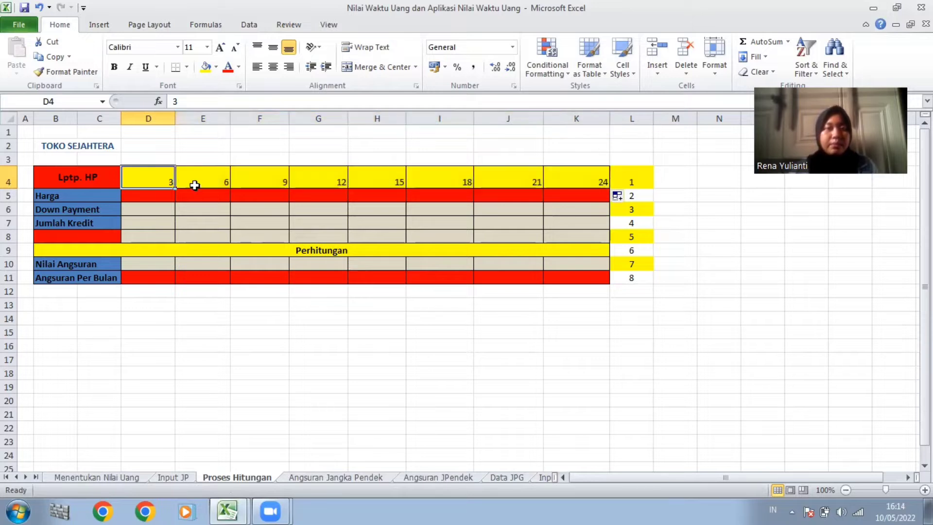
click(194, 184)
click(250, 181)
click(341, 184)
click(394, 179)
click(454, 185)
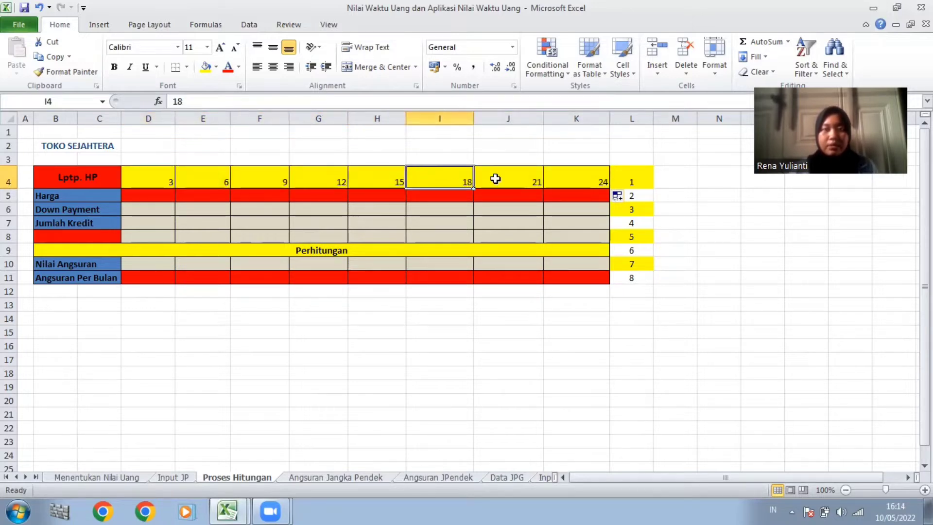
click(496, 180)
click(567, 178)
- Apply the custom number format 0 "Bln" to the month values in D4:K4
drag(156, 173, 571, 175)
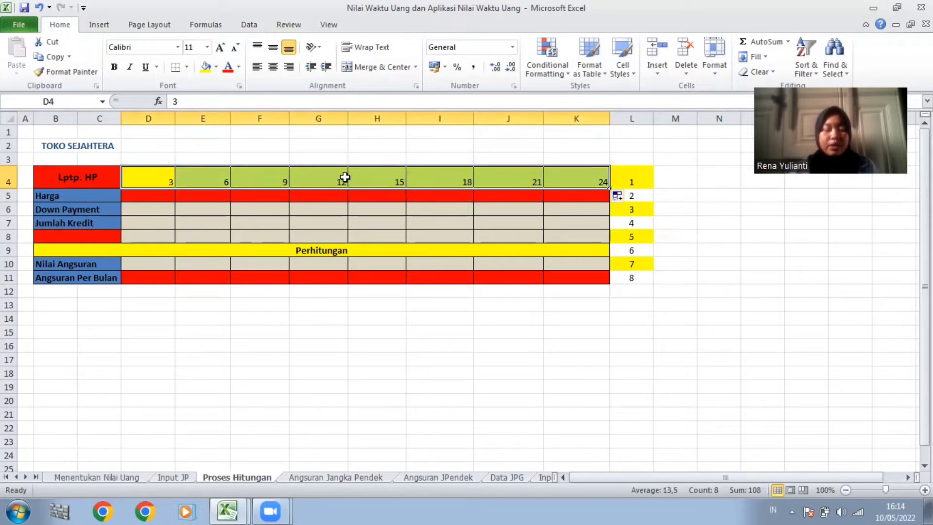
key(ctrl+1)
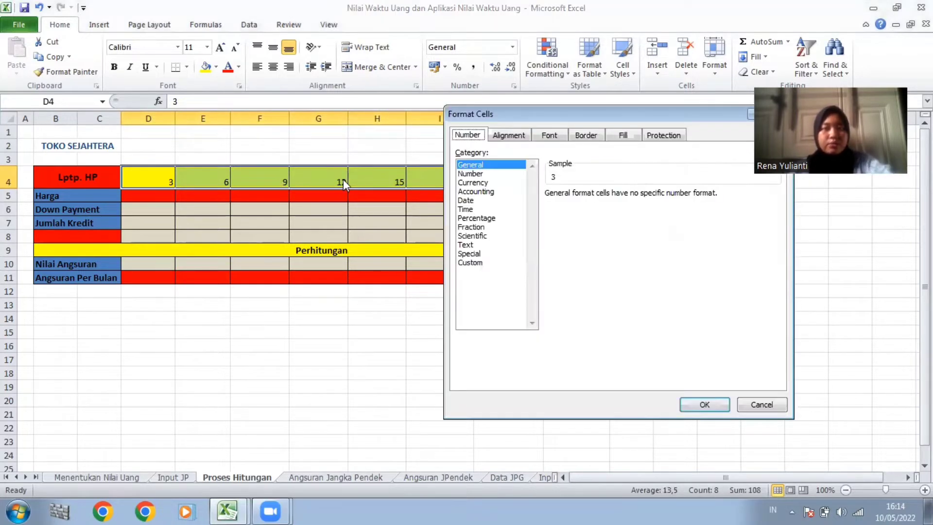
click(470, 263)
click(557, 228)
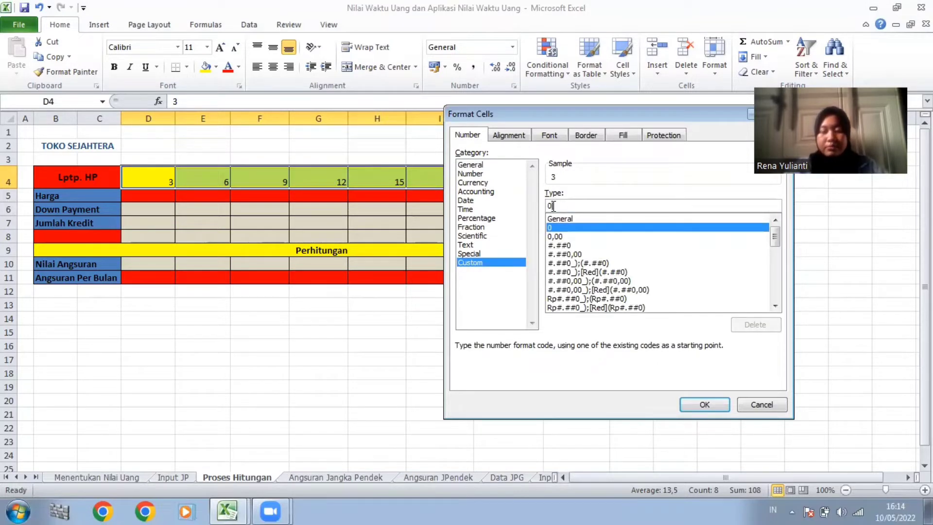
click(554, 206)
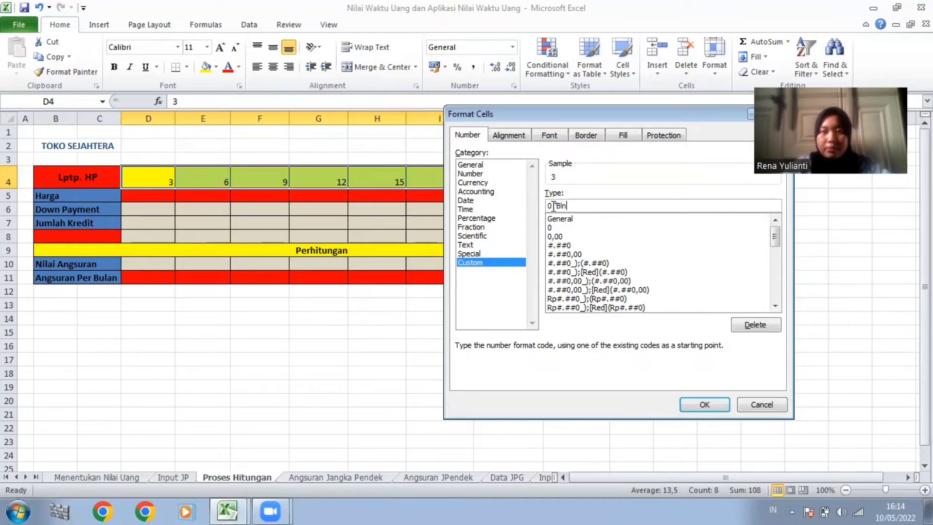
text(")
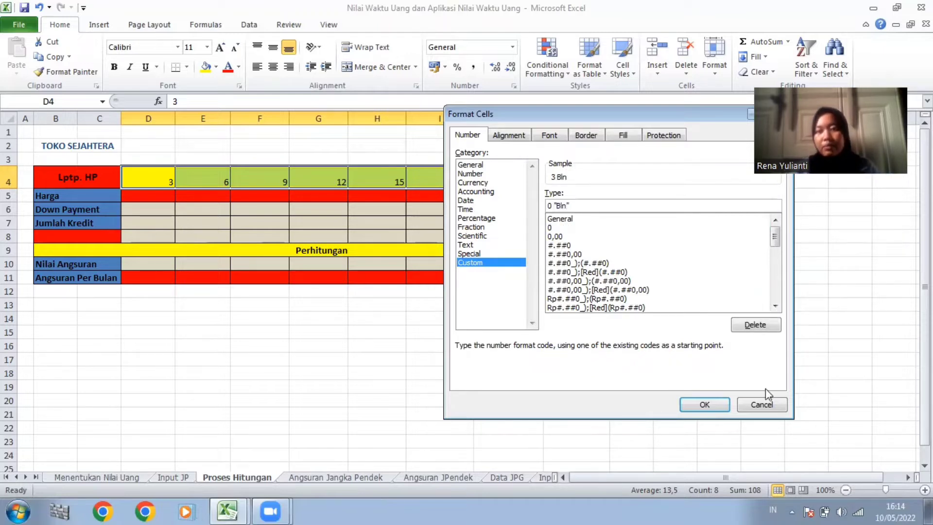
click(712, 406)
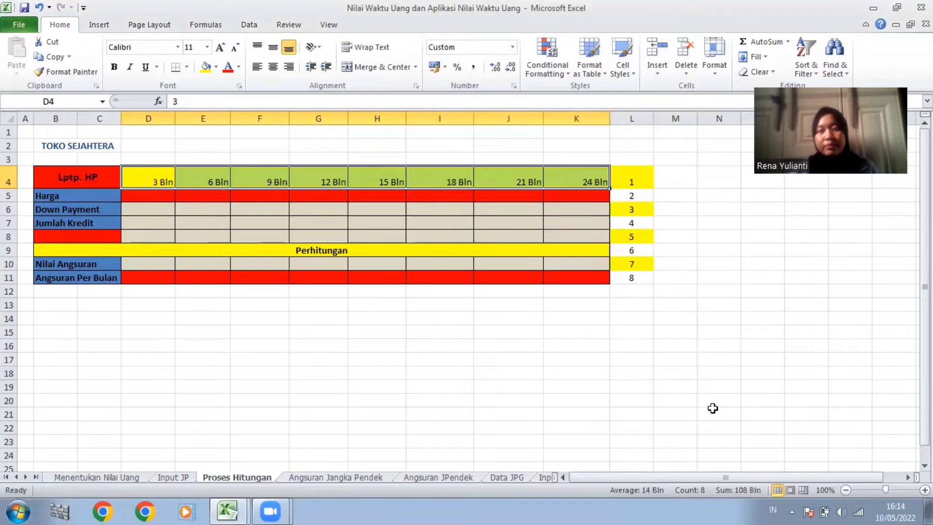
- Make the month headings in D4:K4 bold and center them horizontally and vertically
click(273, 66)
click(116, 69)
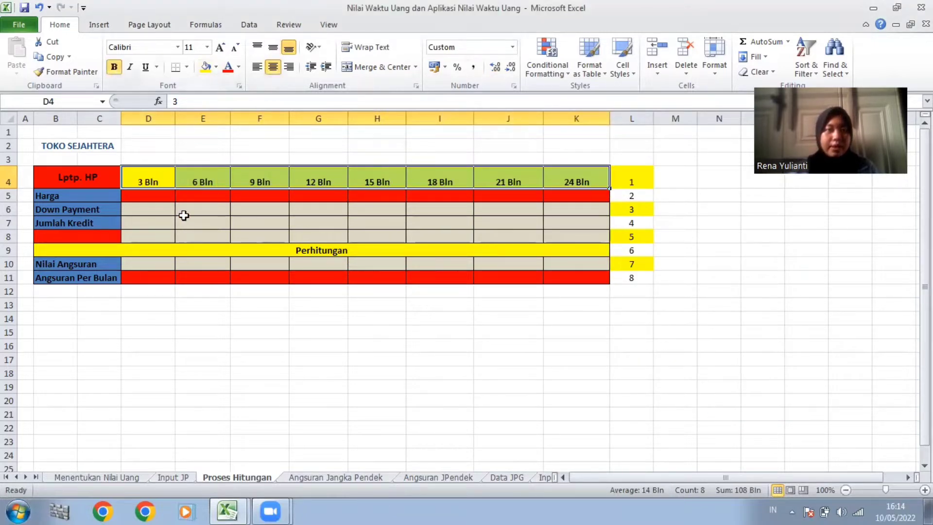
click(166, 202)
drag(158, 175, 559, 182)
click(274, 47)
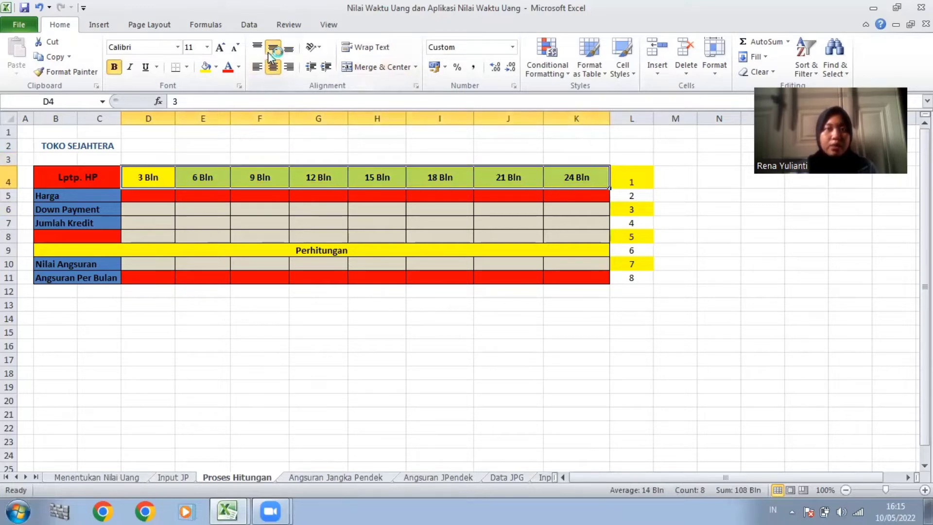
click(291, 205)
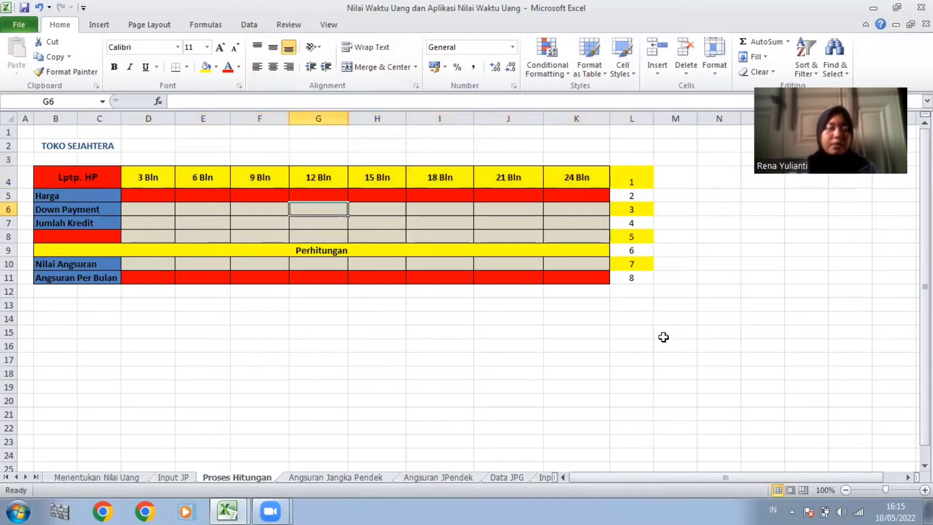
- Link the Harga cell D5 to the price with ='Input JP'!$C$5 and copy the formula across to K5
click(155, 194)
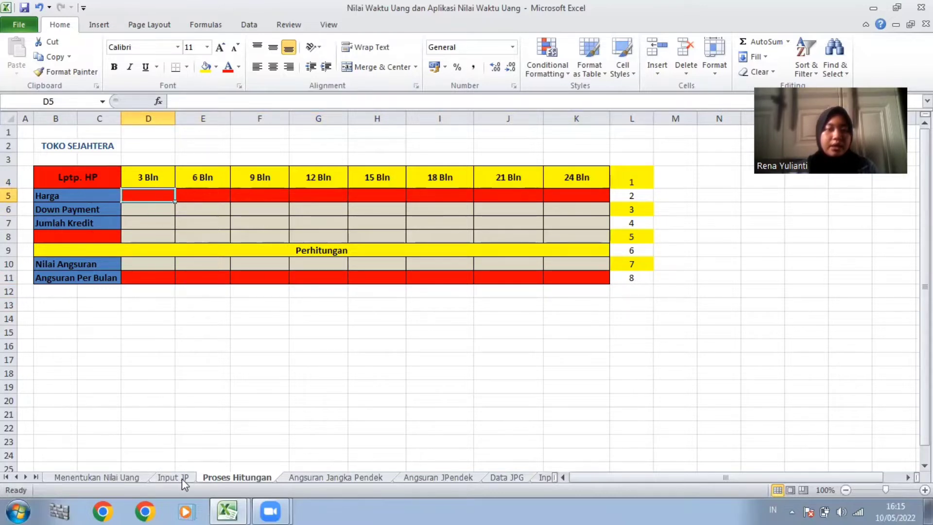
text(=)
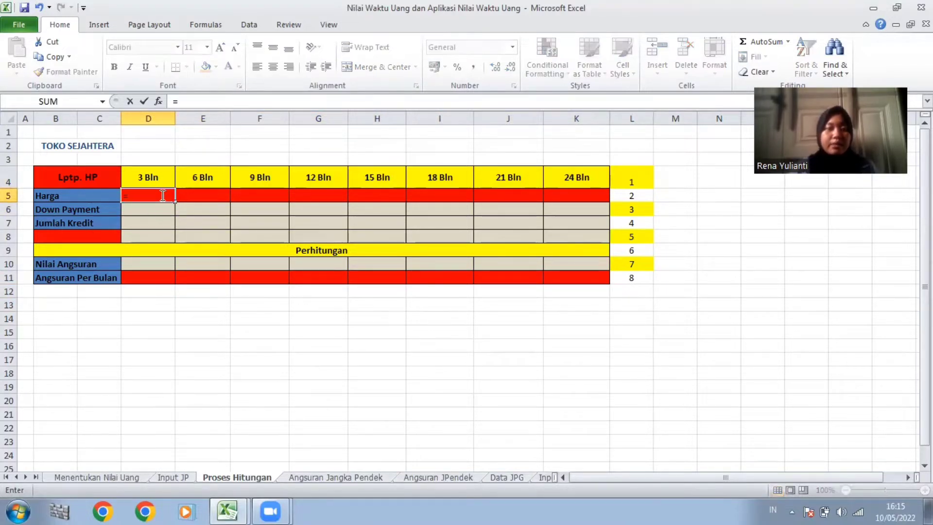
click(173, 478)
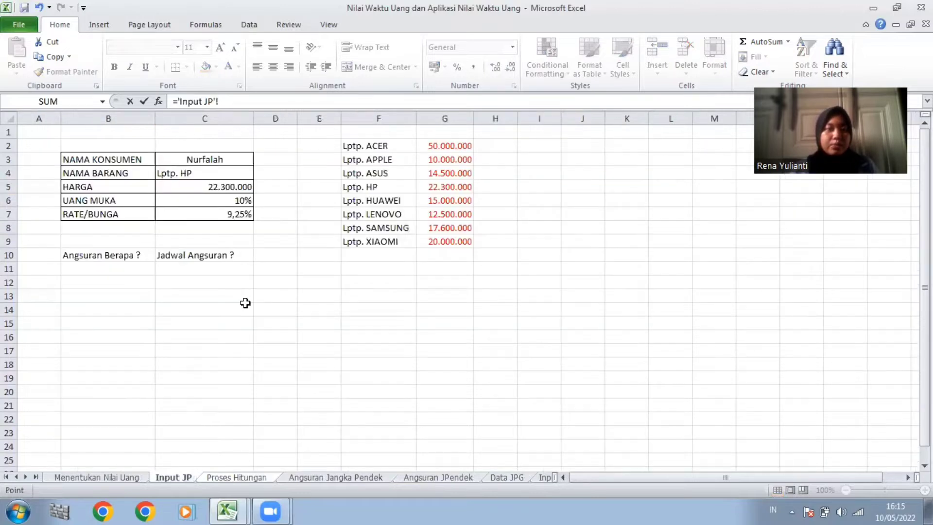
click(219, 189)
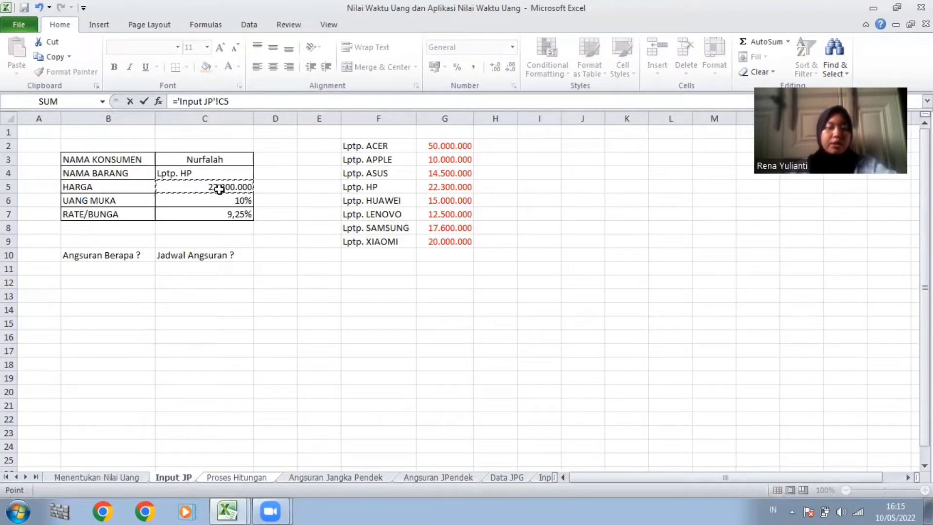
key(F4)
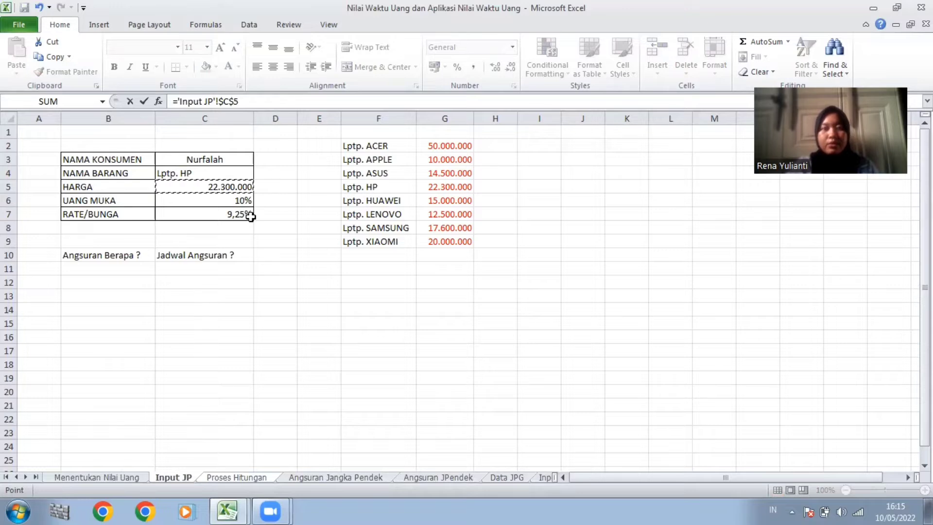
key(Return)
click(160, 194)
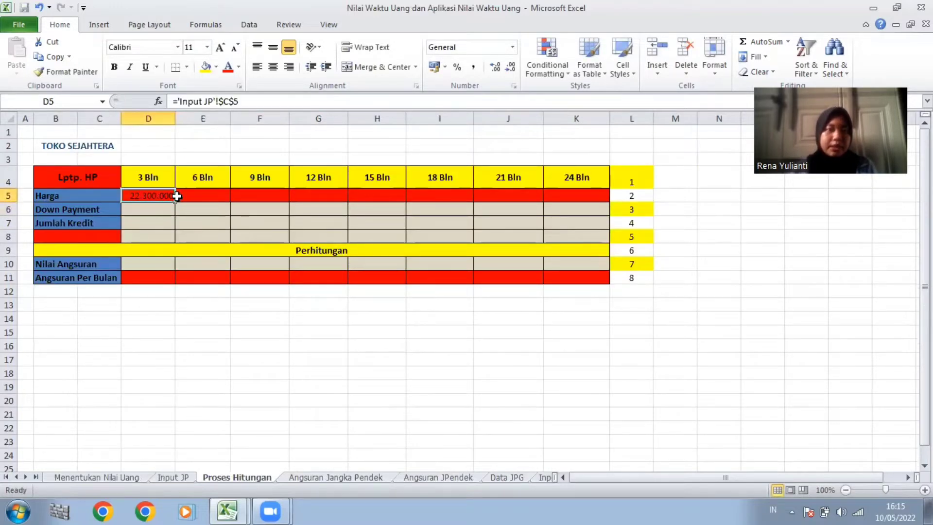
drag(177, 200, 586, 195)
- Enter the Down Payment formula =D5*'Input JP'!$C$6 in D6
click(164, 210)
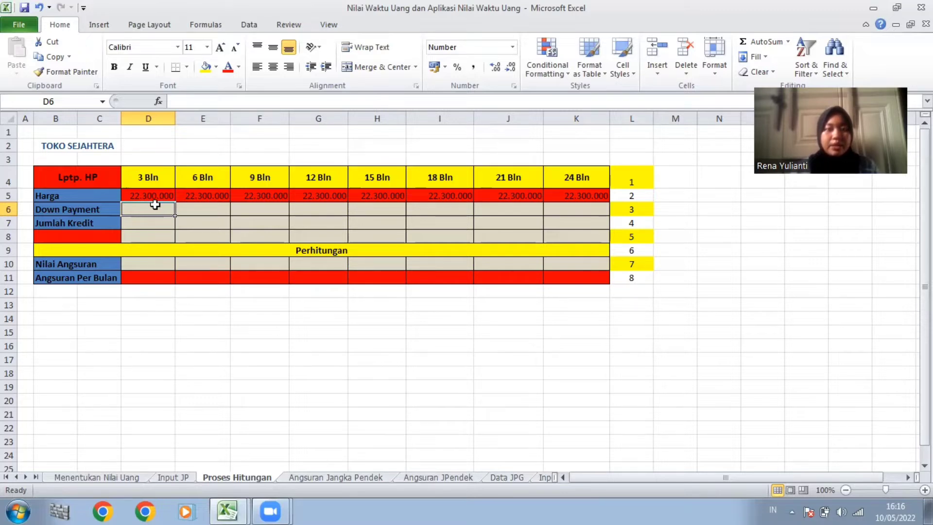
text(=)
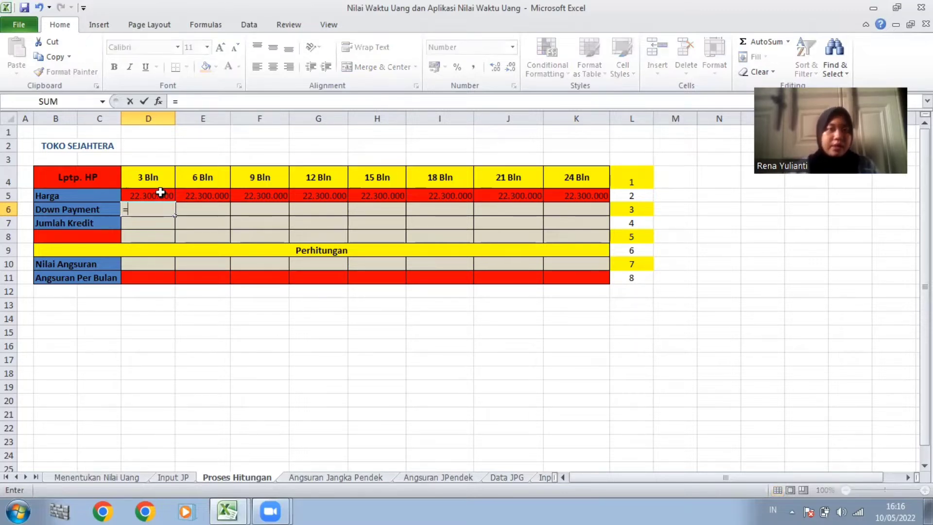
click(161, 193)
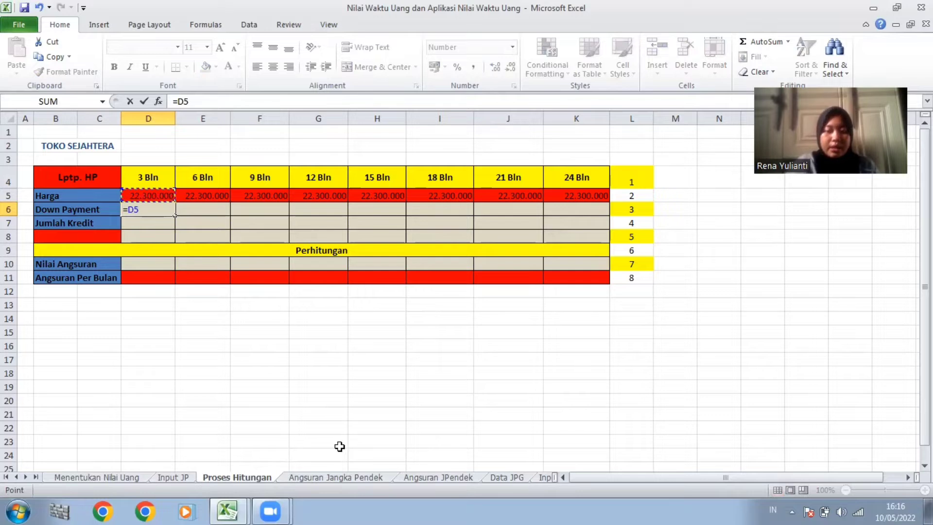
text(*)
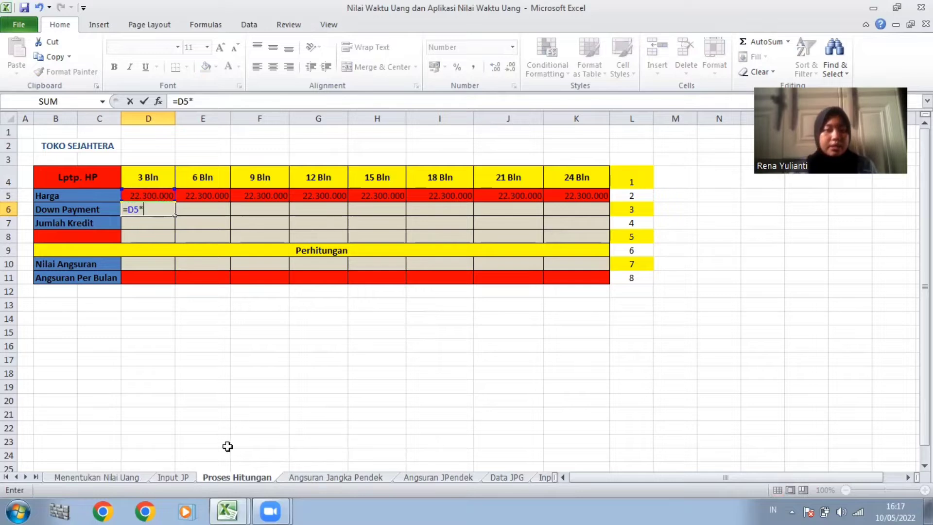
click(181, 478)
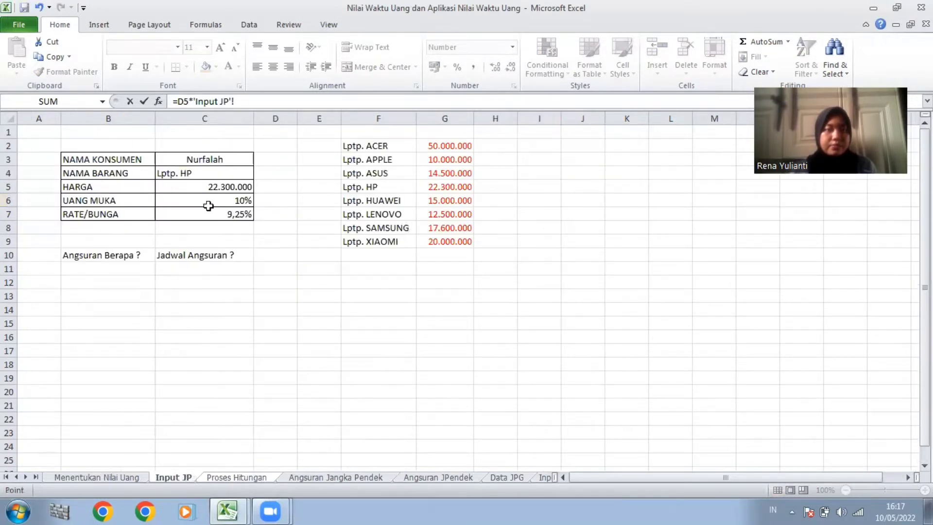
click(223, 199)
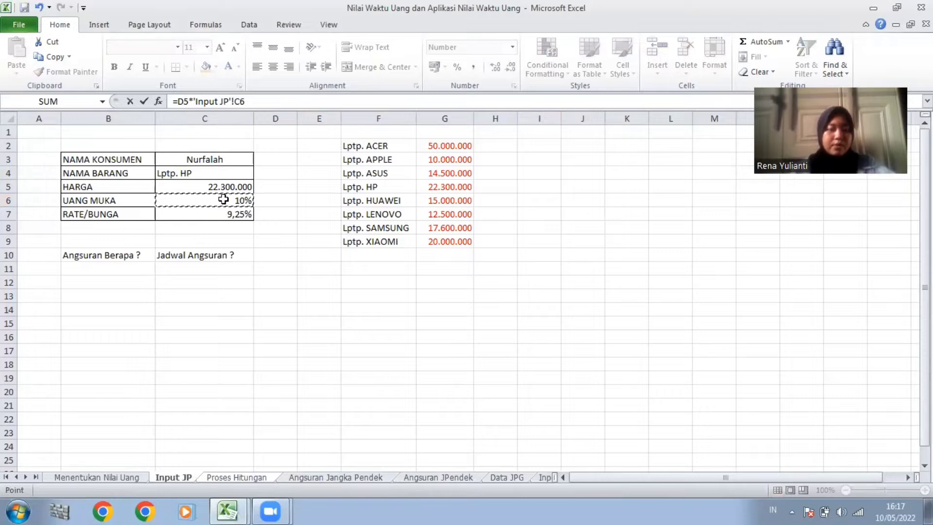
key(F4)
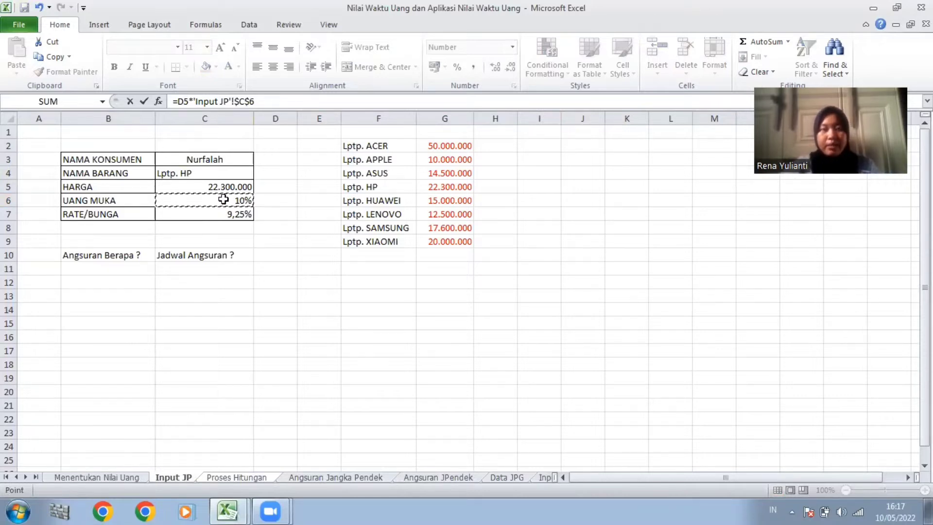
key(Return)
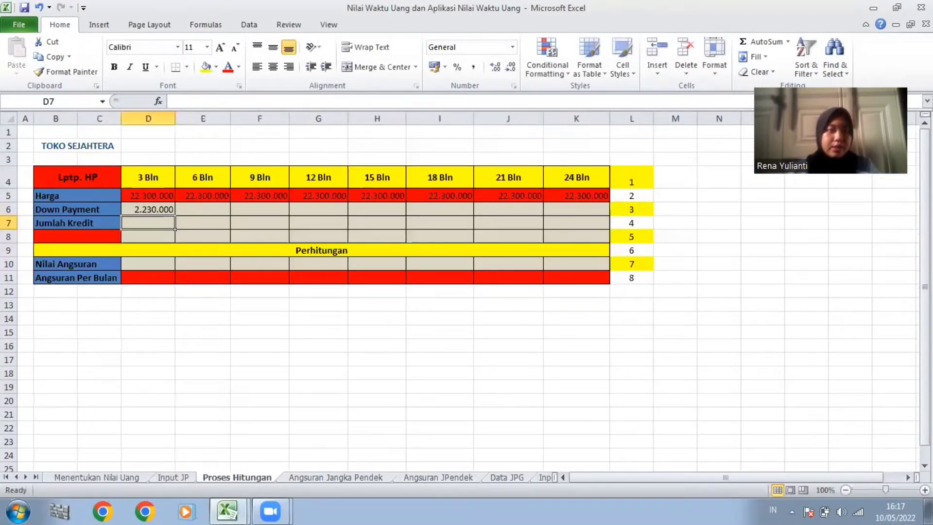
- Copy the Down Payment formula from D6 across to K6 and return to the Nilai Waktu Uang dan Aplikasi Nilai Waktu Uang workbook
click(152, 209)
drag(174, 218, 592, 210)
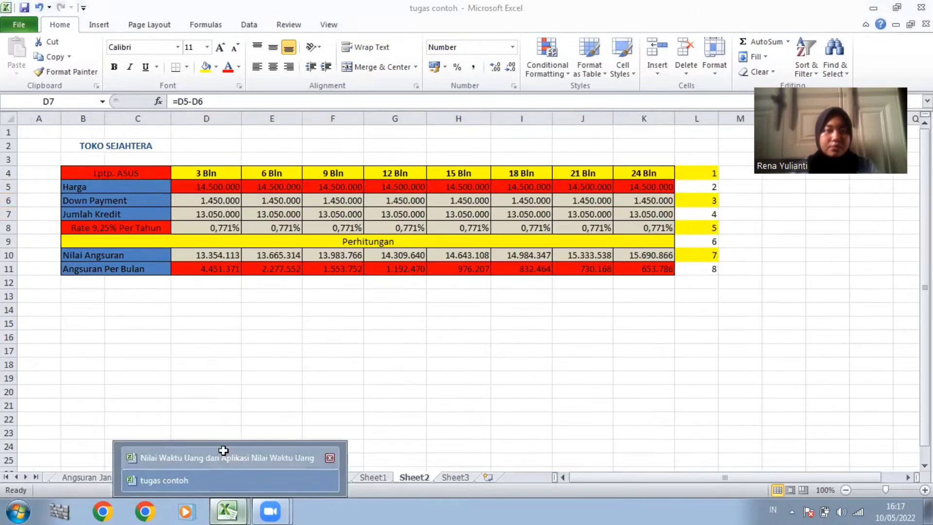
click(224, 454)
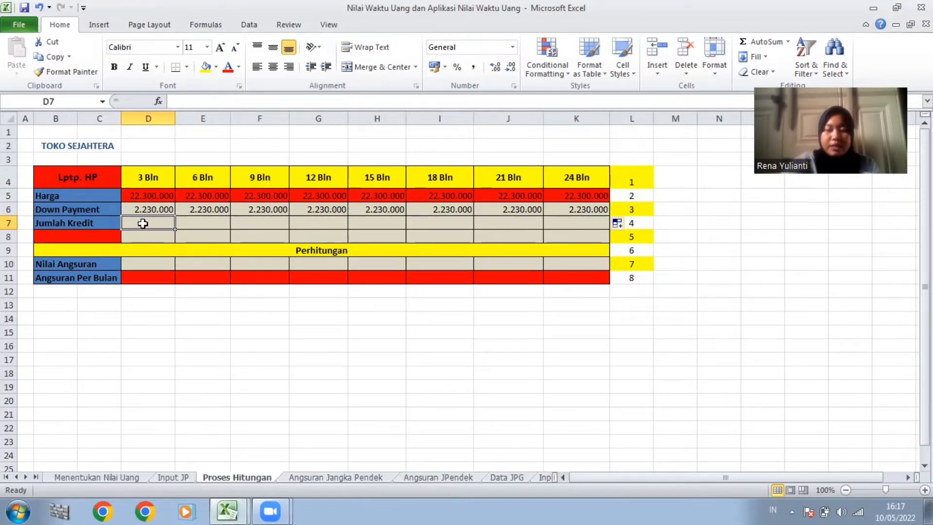
- Enter the Jumlah Kredit formula =D5-D6 in D7 and copy it across to K7
text(=)
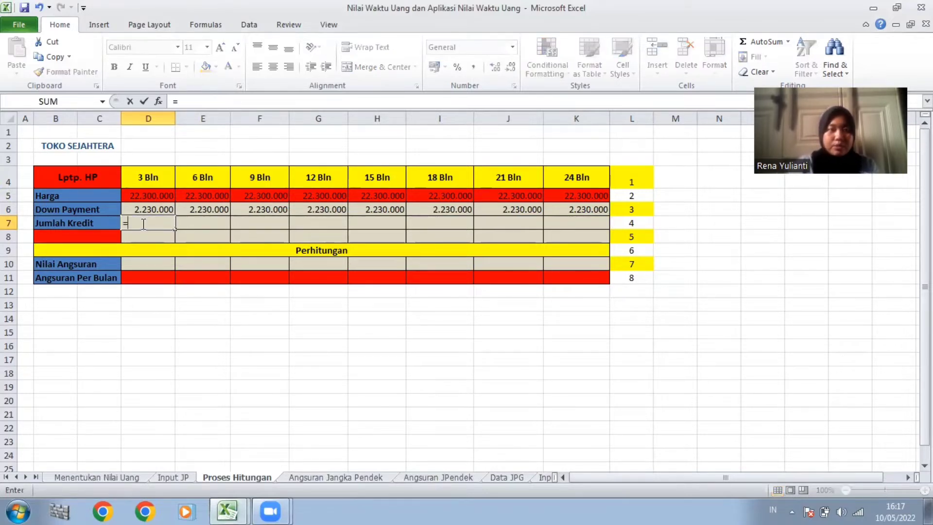
click(139, 196)
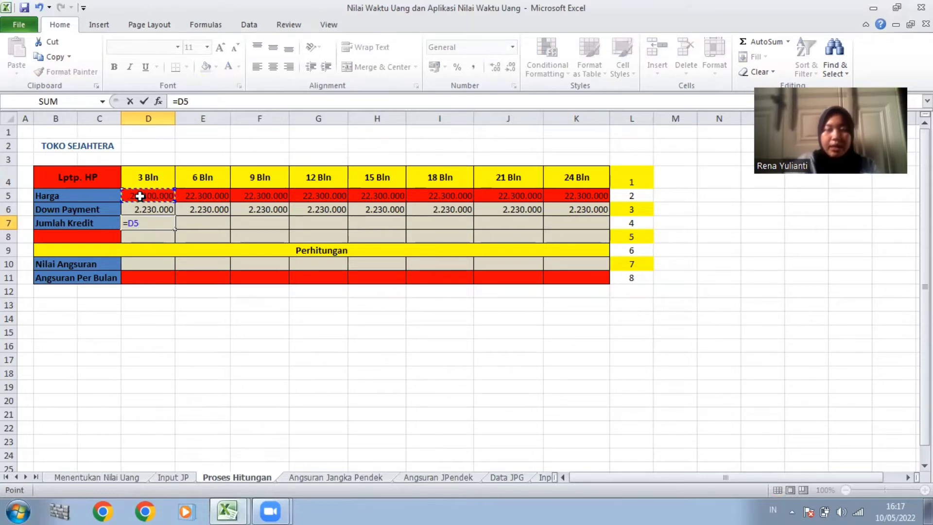
text(-)
click(153, 212)
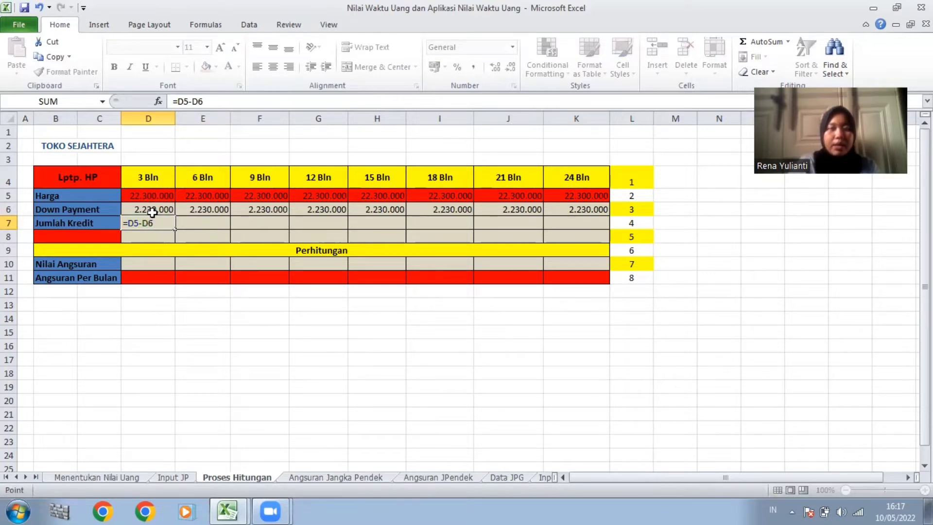
key(Return)
click(161, 222)
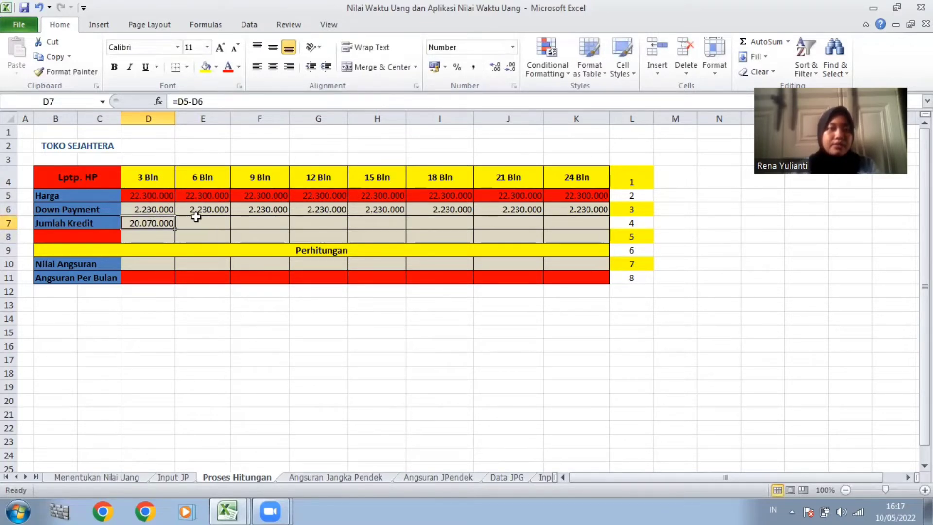
drag(175, 228, 590, 228)
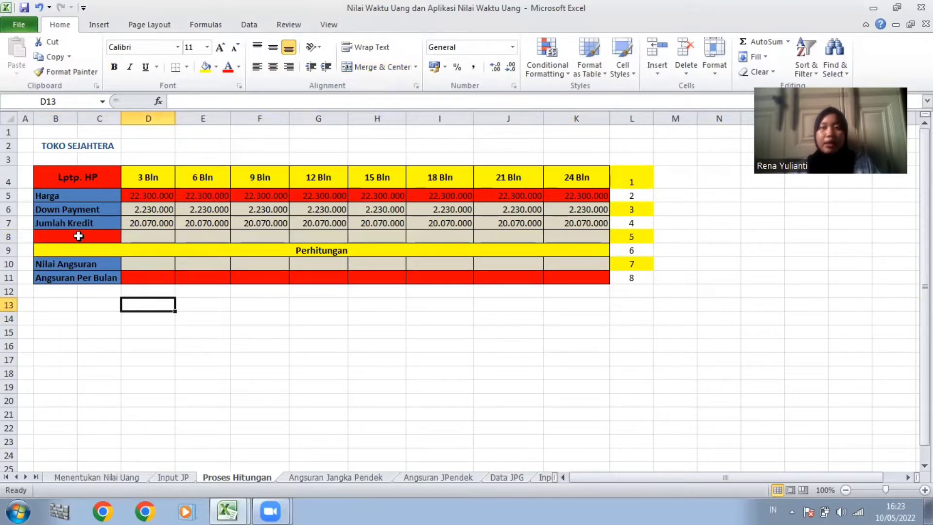
- Link the merged red cell B8 to the interest rate with ='Input JP'!$C$7
click(79, 237)
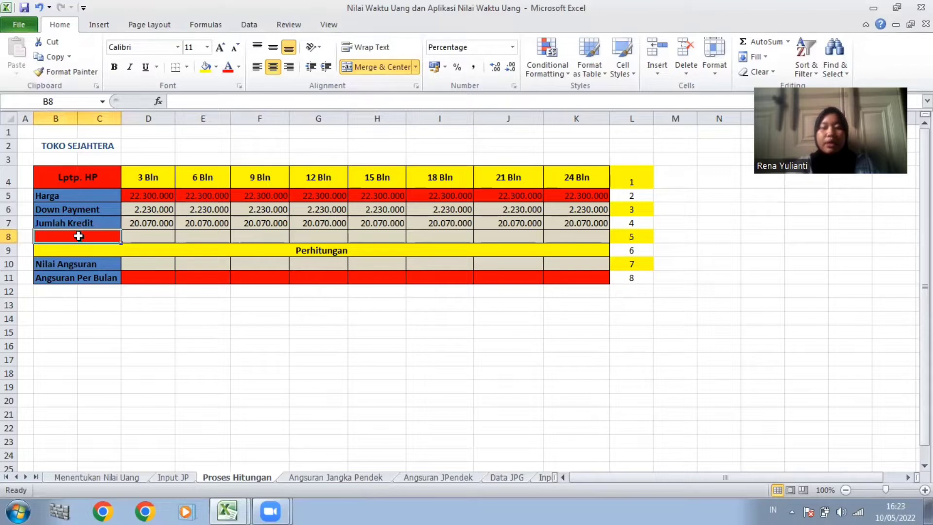
text(=)
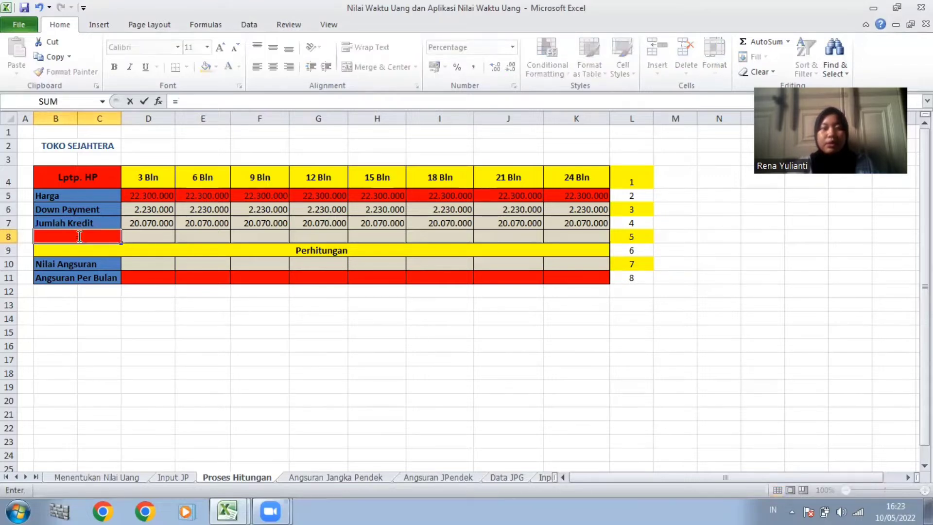
click(178, 478)
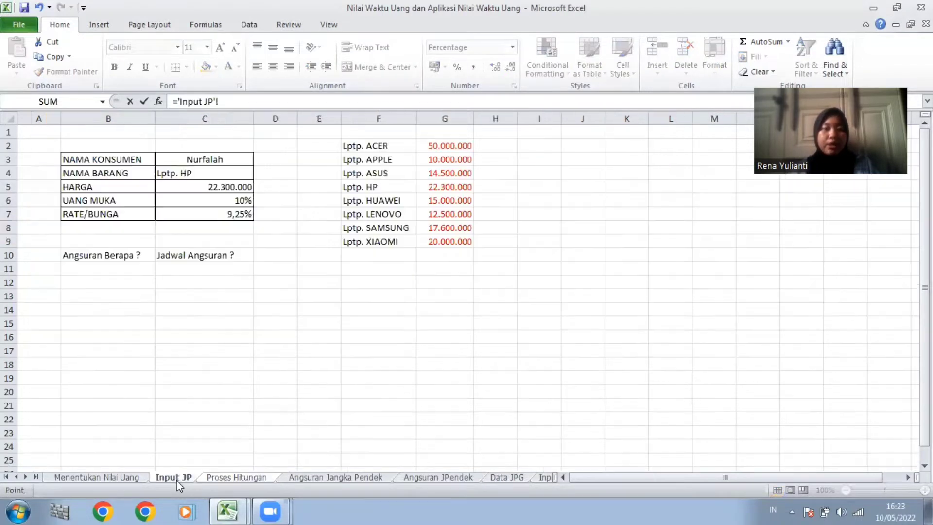
click(227, 213)
key(F4)
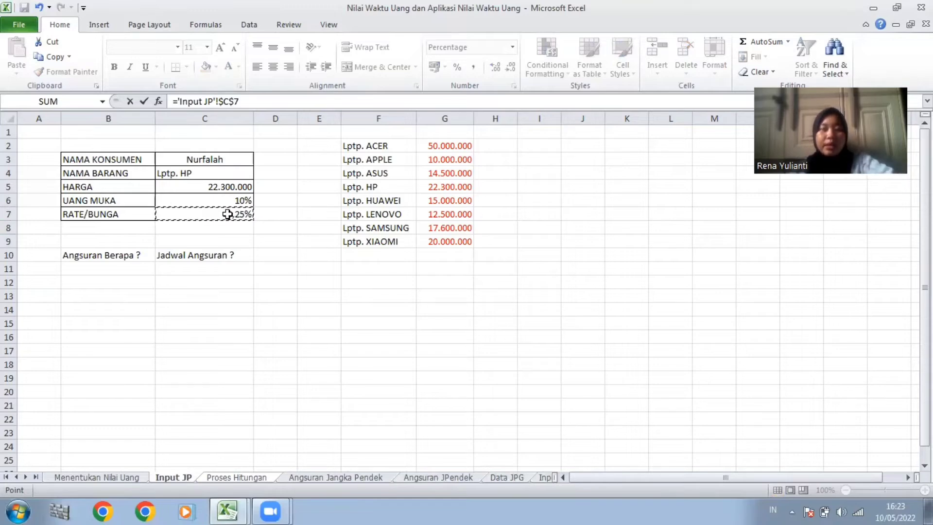
key(Return)
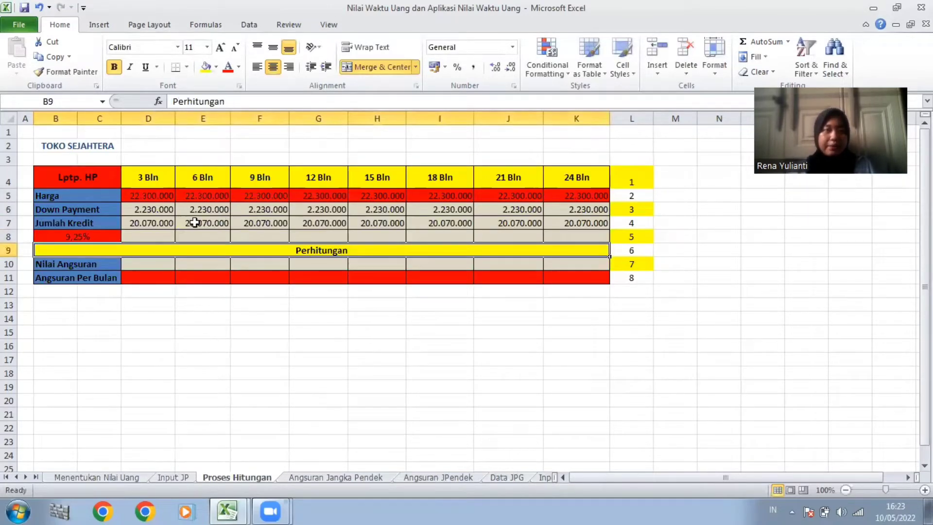
- Set the number format of the rate cell B8 to Percentage with 2 decimal places
click(108, 239)
right_click(107, 241)
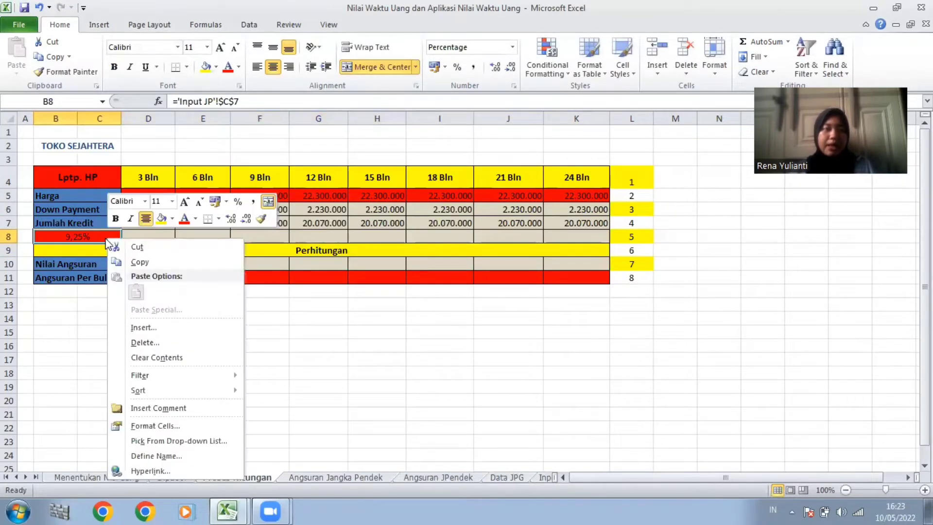
click(93, 237)
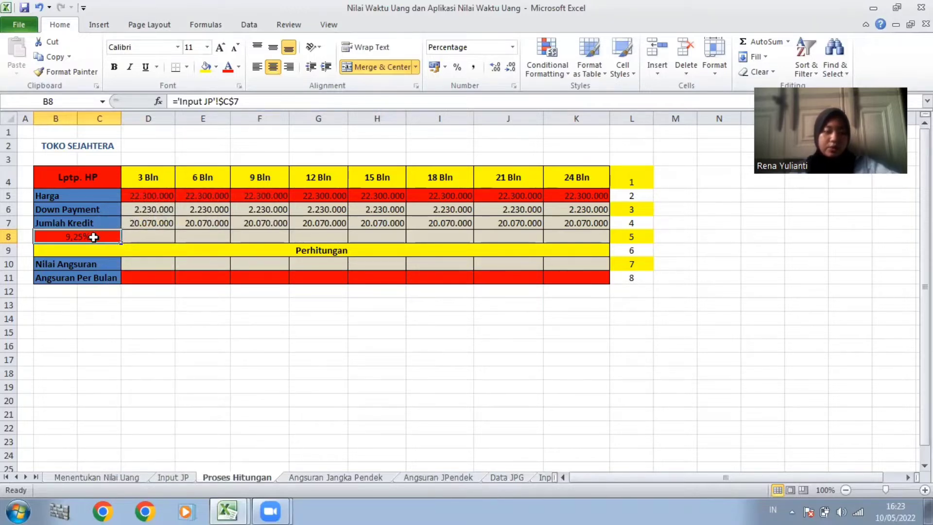
key(ctrl+1)
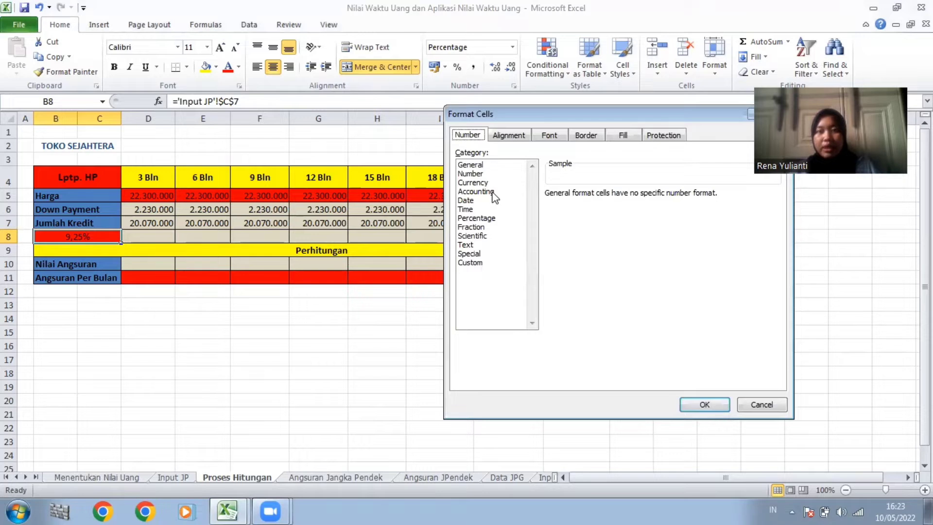
click(483, 217)
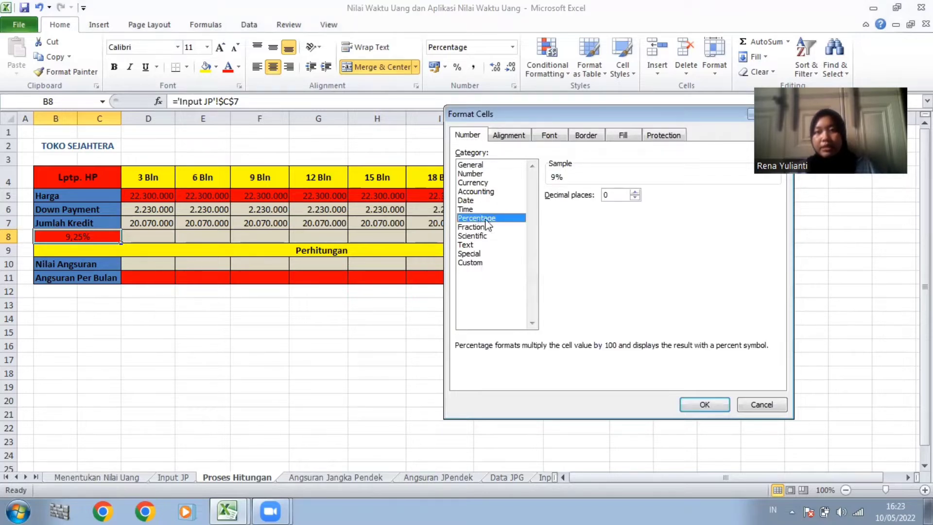
double_click(635, 193)
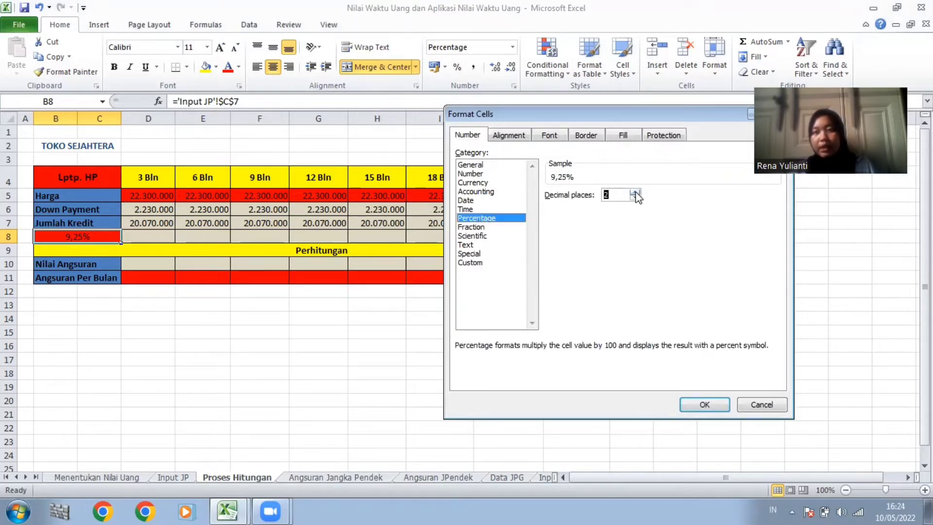
- Apply the custom number format "Rate" 0,00% "Per Tahun" to cell B8
click(471, 262)
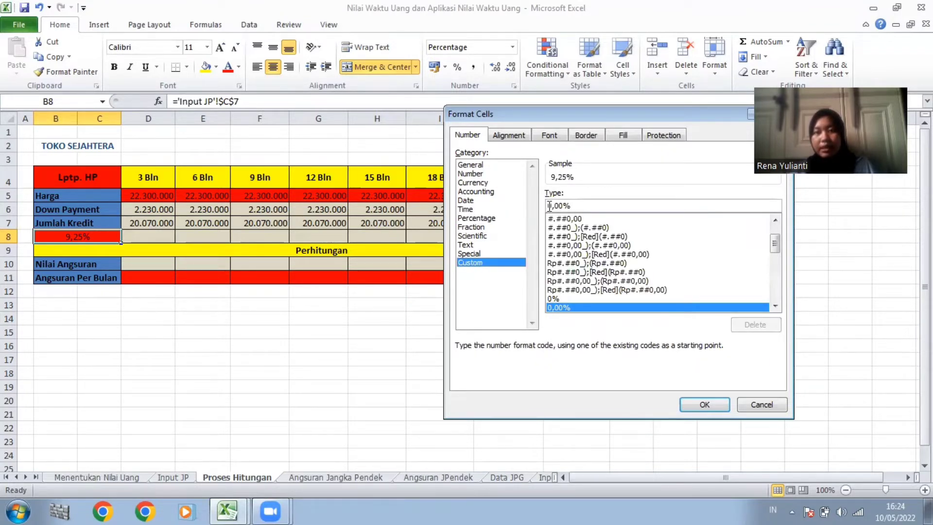
click(550, 206)
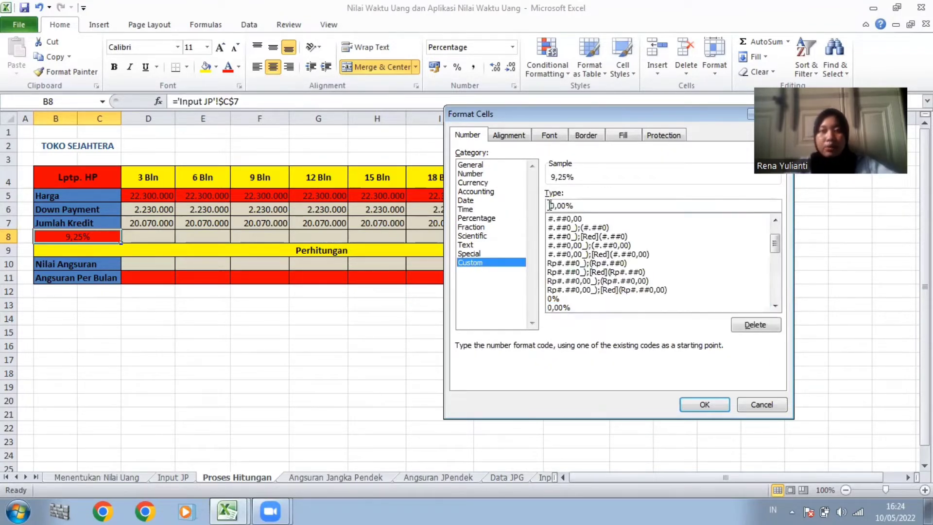
text("Raate")
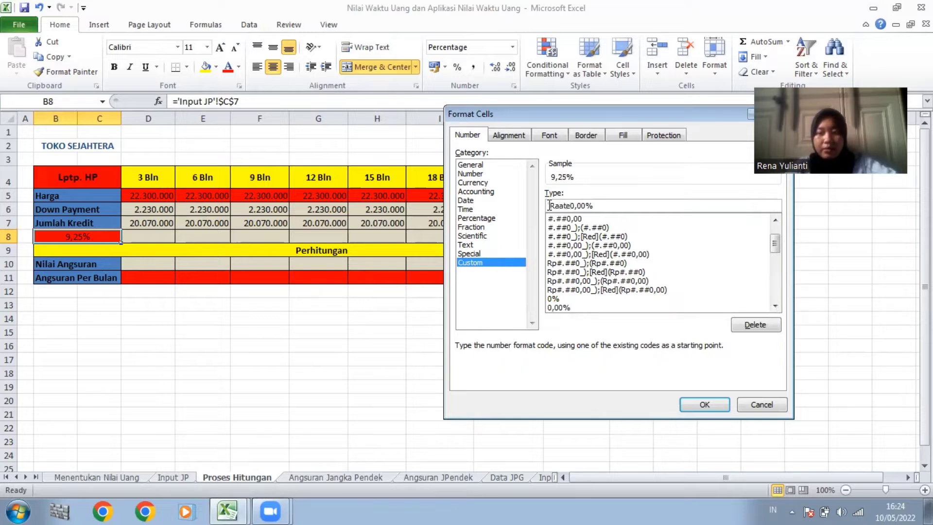
key(BackSpace)
key(BackSpace)
text(te")
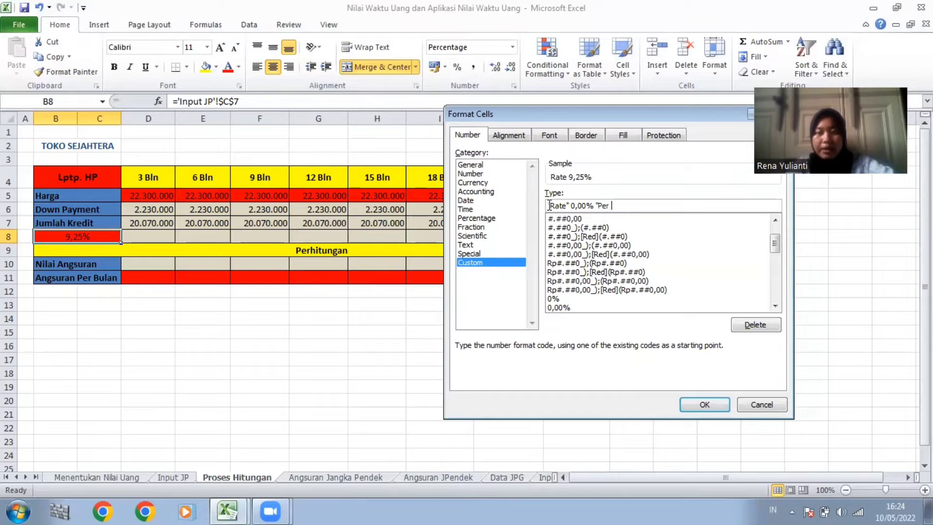
text(")
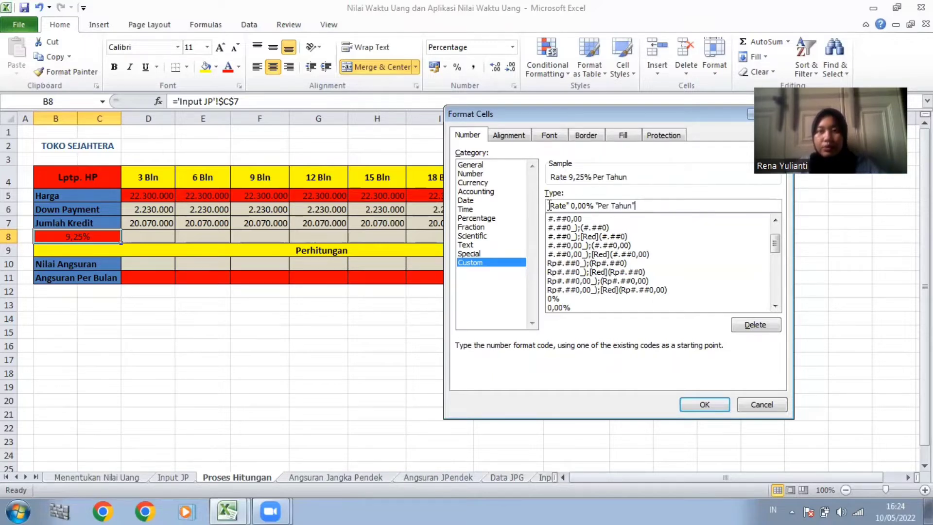
click(706, 404)
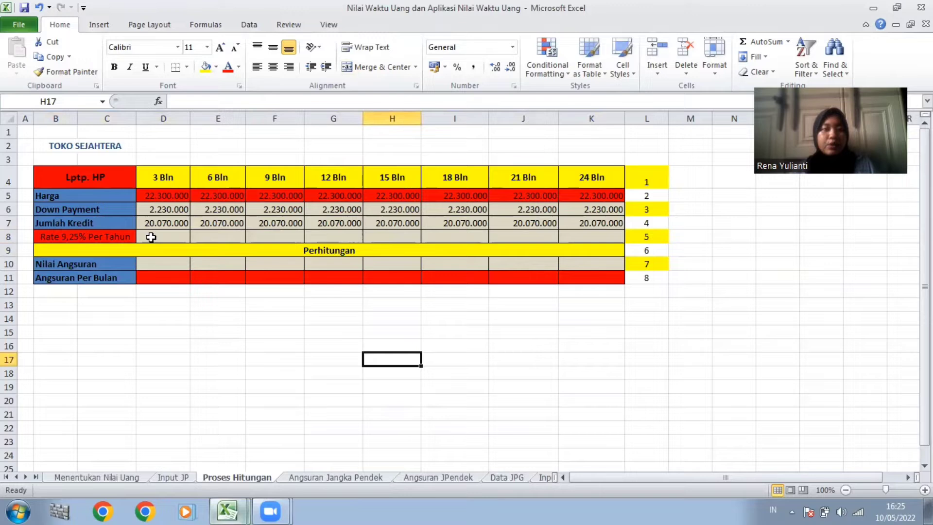
- Enter the monthly rate formula =$B$8/12 in D8
click(159, 234)
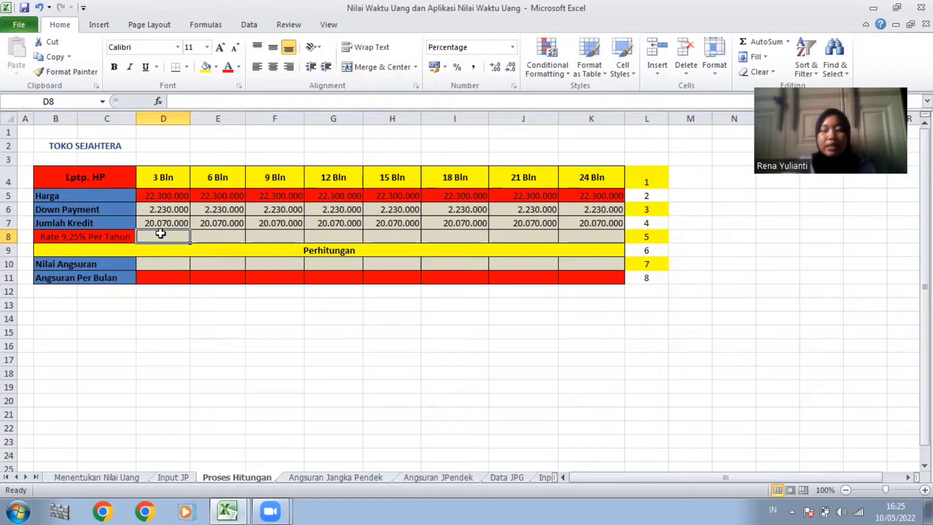
text(=)
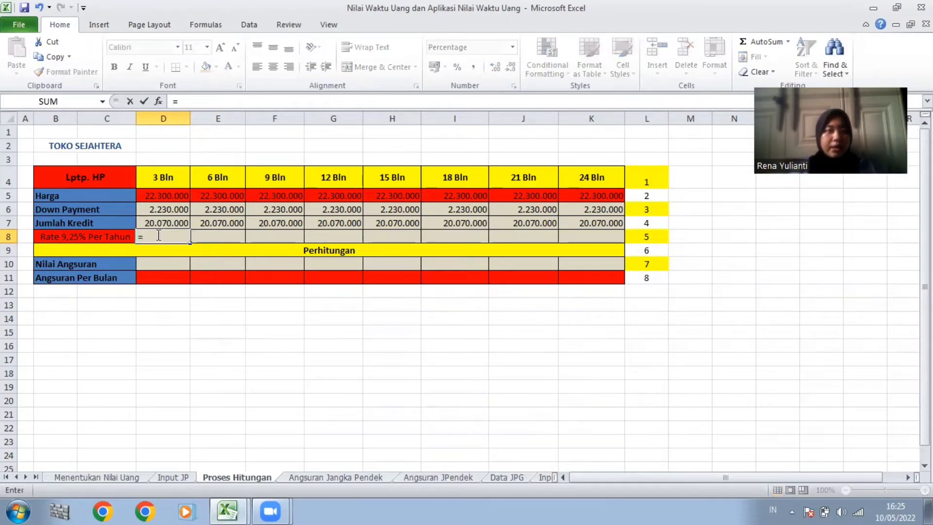
click(102, 238)
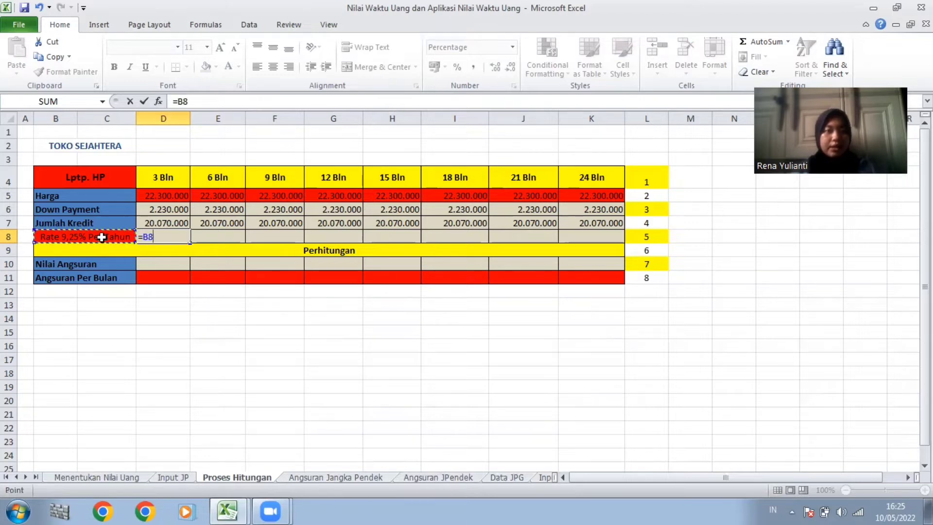
key(F4)
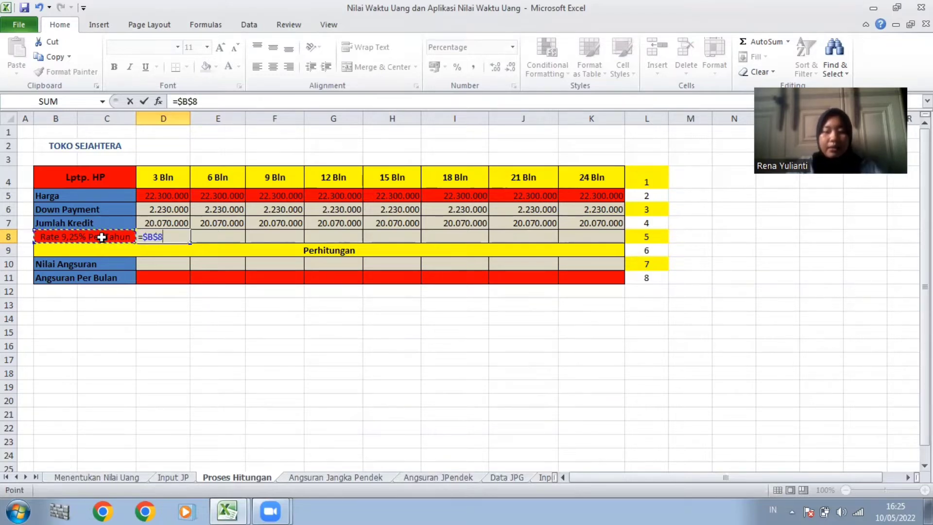
text(/12)
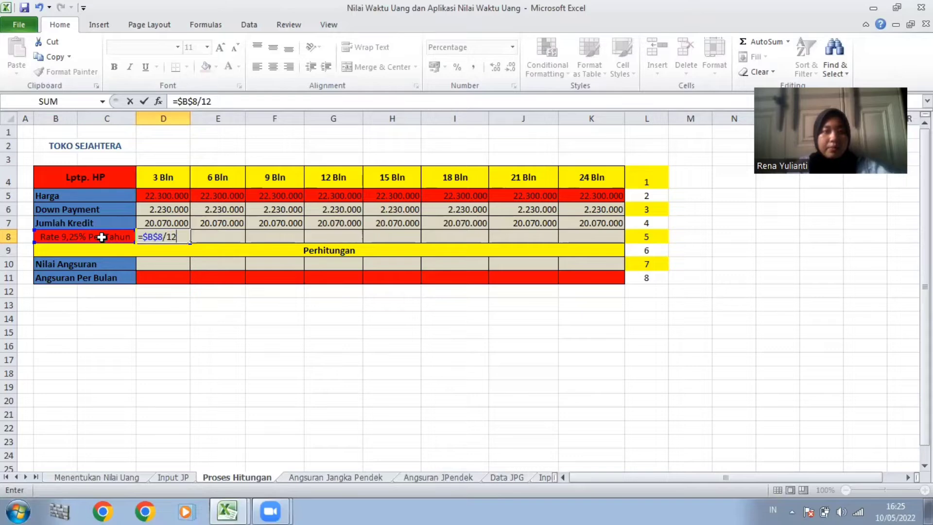
key(Return)
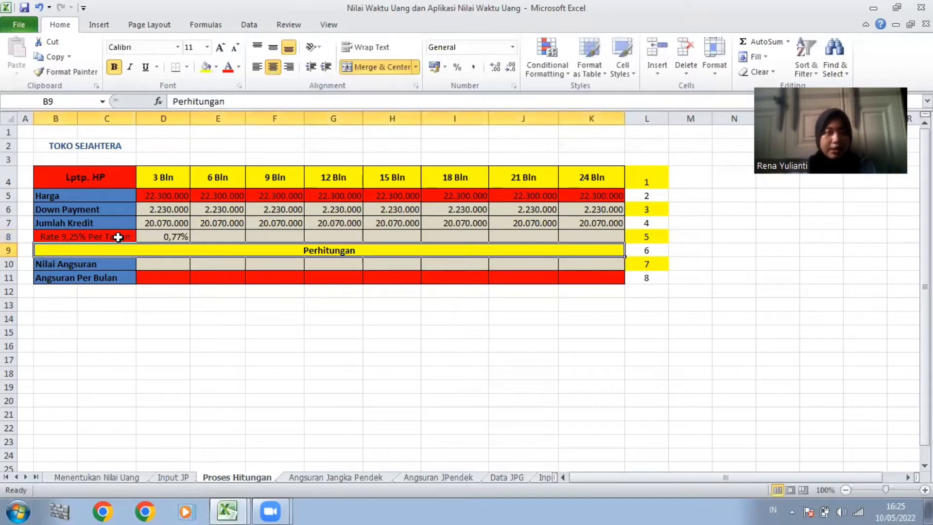
- Format the monthly rate in D8 as a percentage with 3 decimal places and copy it across to K8
click(181, 235)
right_click(180, 235)
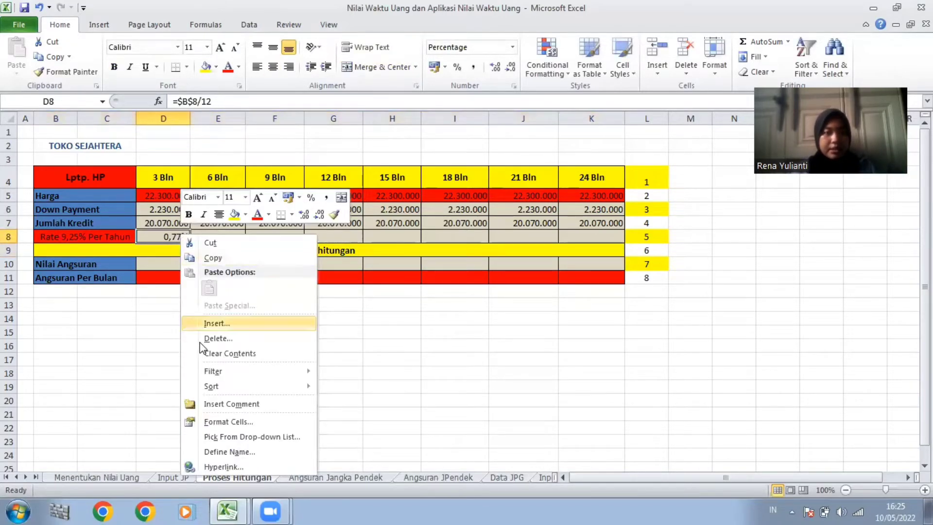
click(224, 422)
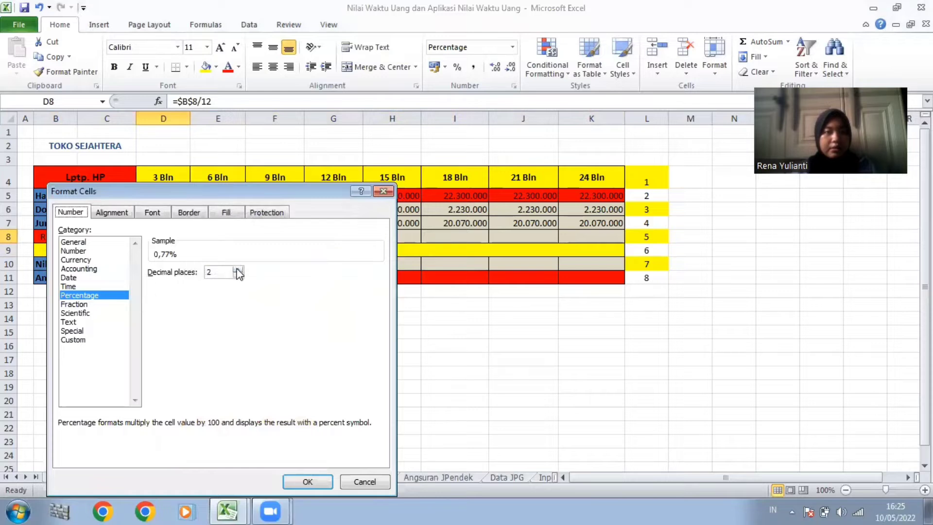
click(238, 270)
click(308, 481)
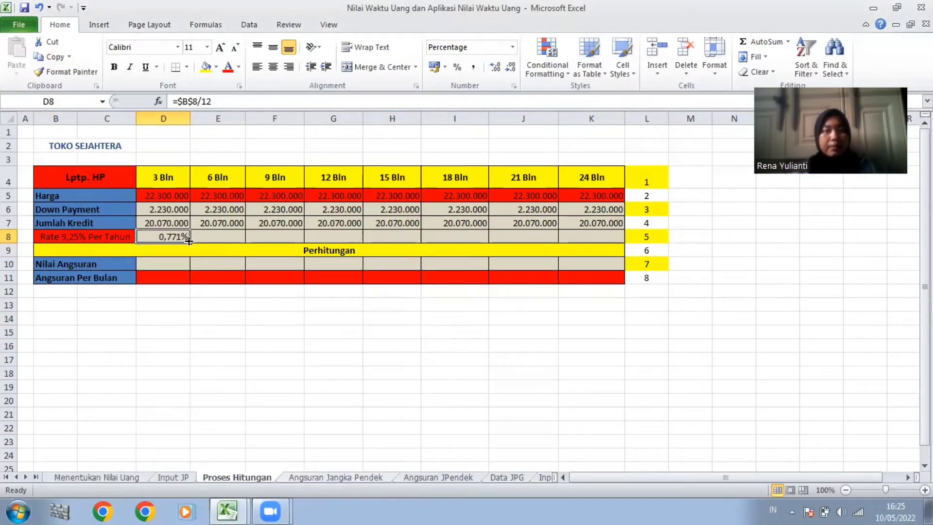
drag(189, 241, 600, 234)
click(107, 305)
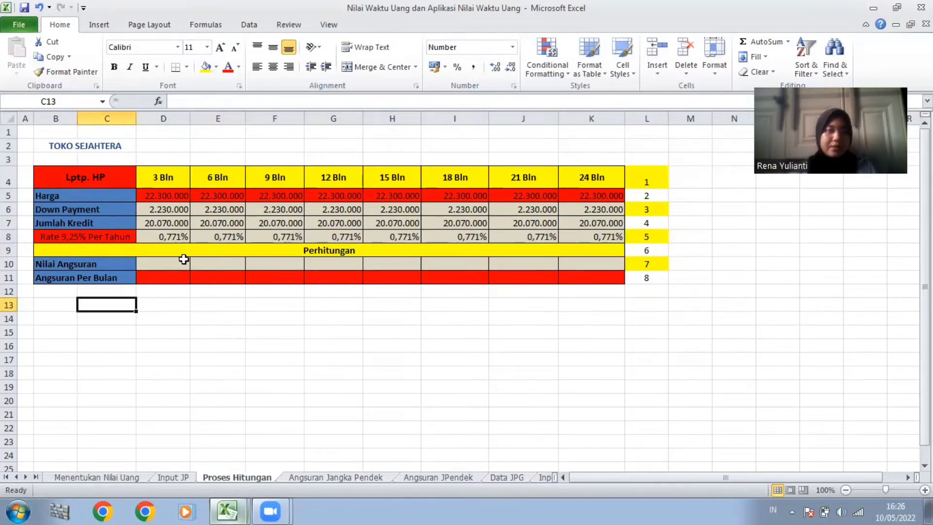
- Enter the installment value formula =FV(D8;D4;;-D7) in D10 of the Nilai Angsuran row
click(183, 261)
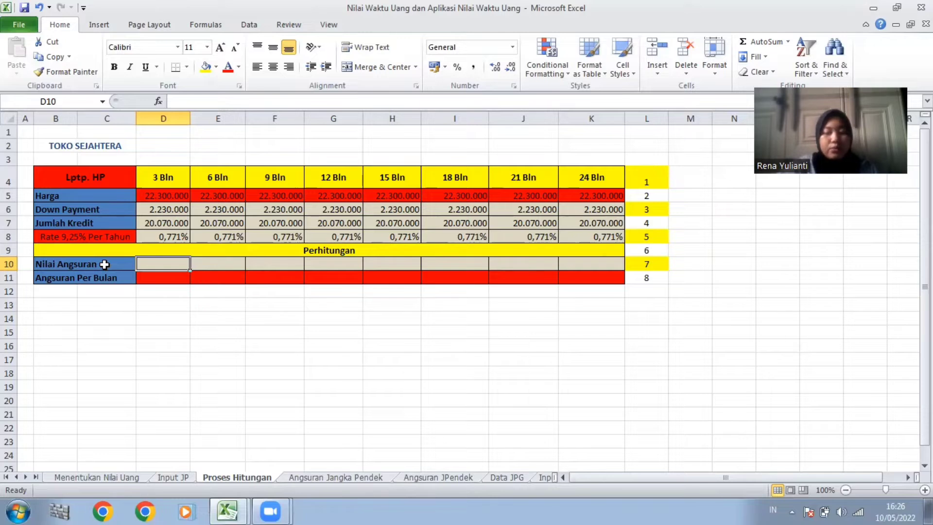
text(=)
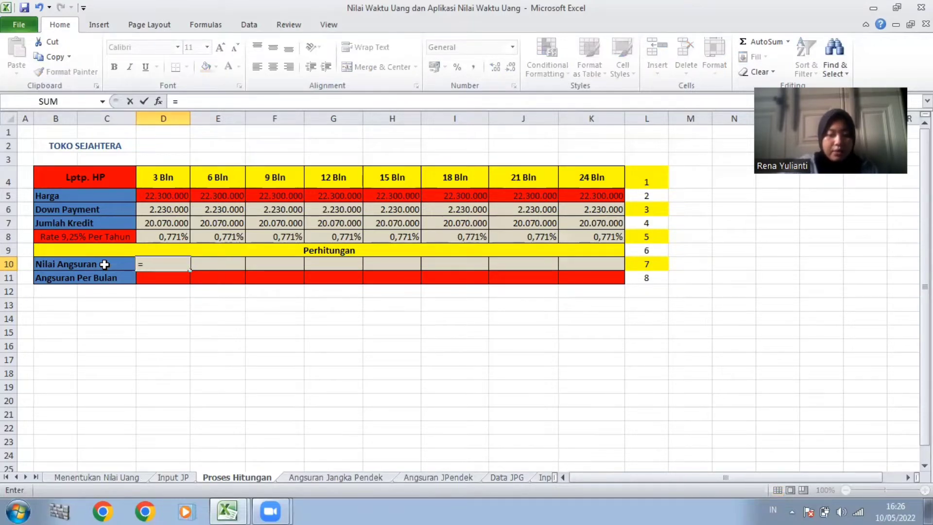
text(FV()
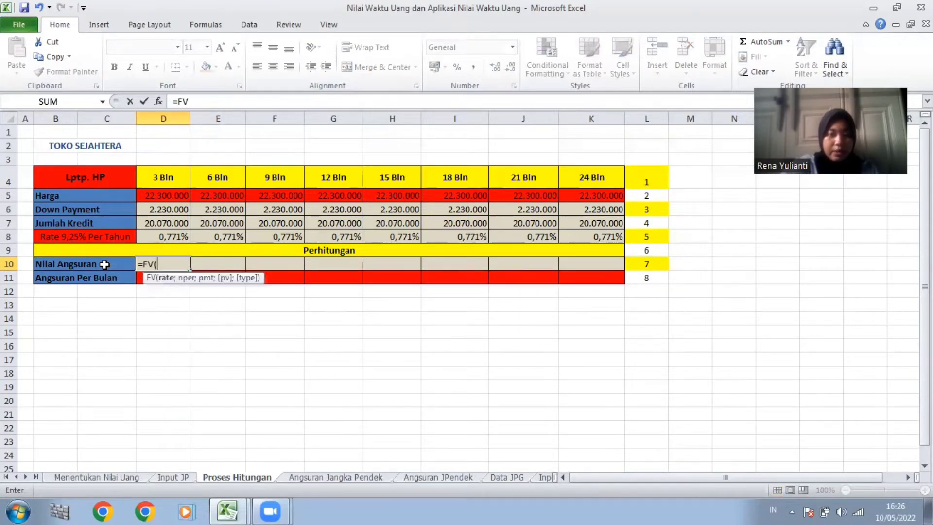
click(173, 237)
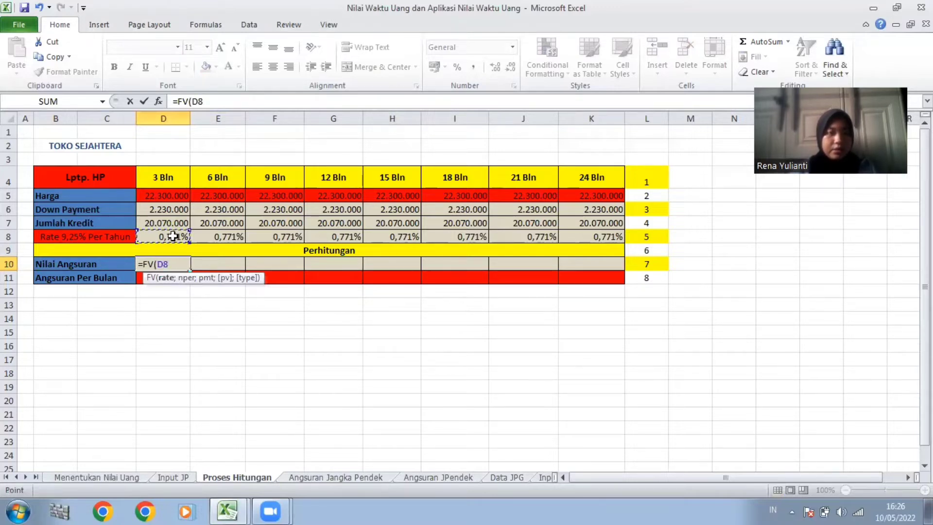
text(;)
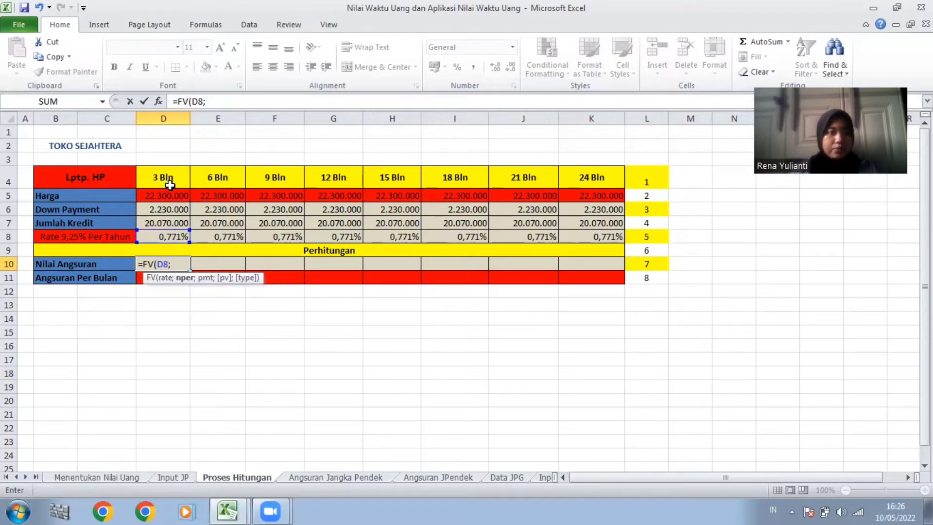
click(169, 183)
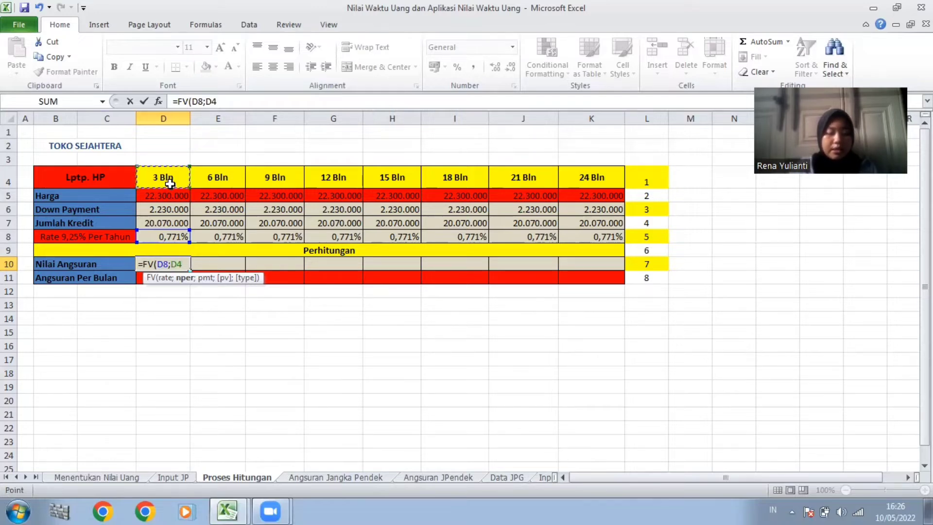
text(;;)
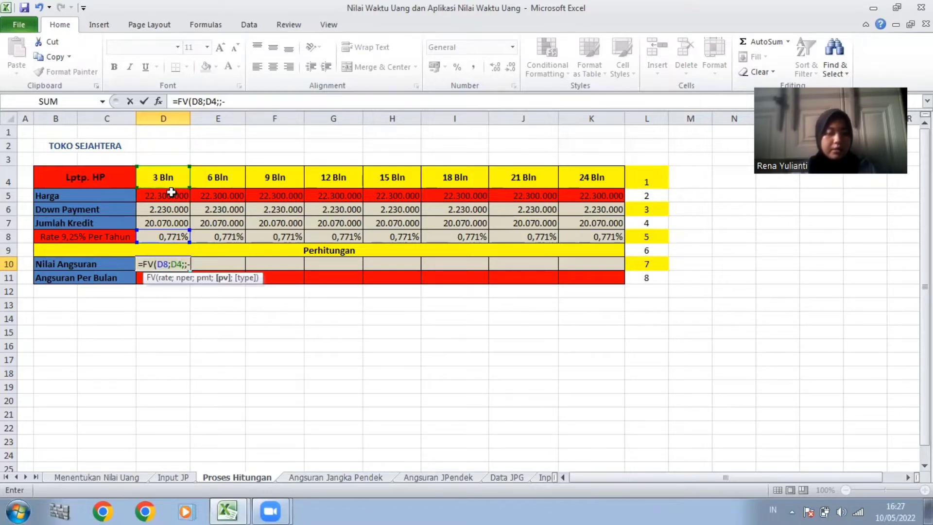
click(174, 221)
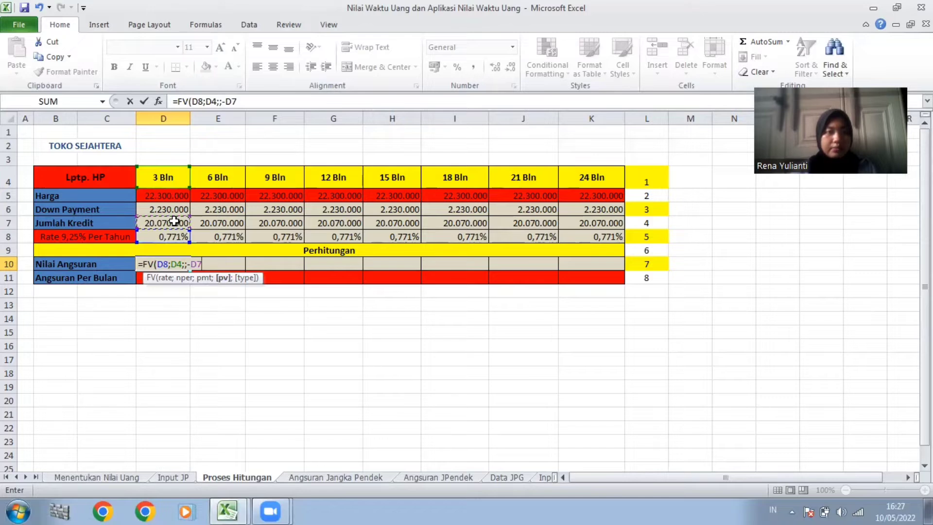
text())
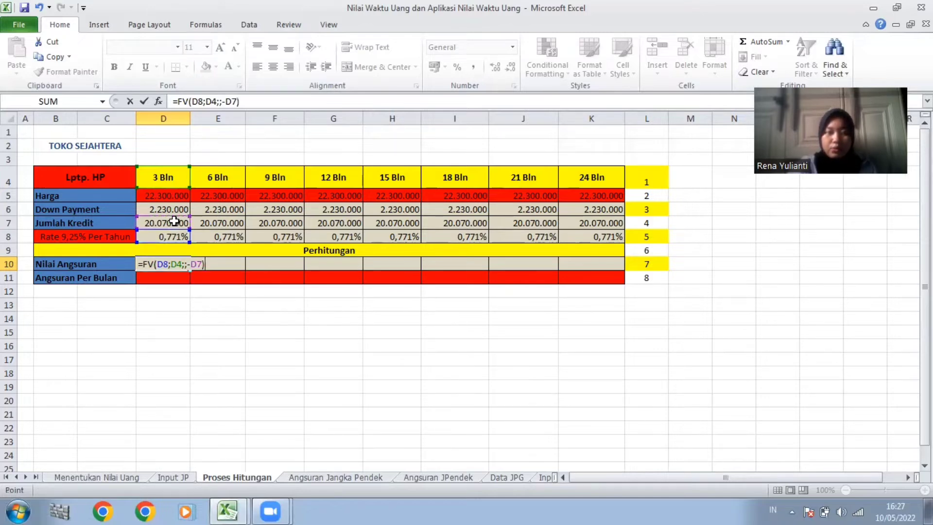
key(Return)
key(Up)
- Widen column D slightly so the 3-month figures have more room
drag(190, 122, 223, 156)
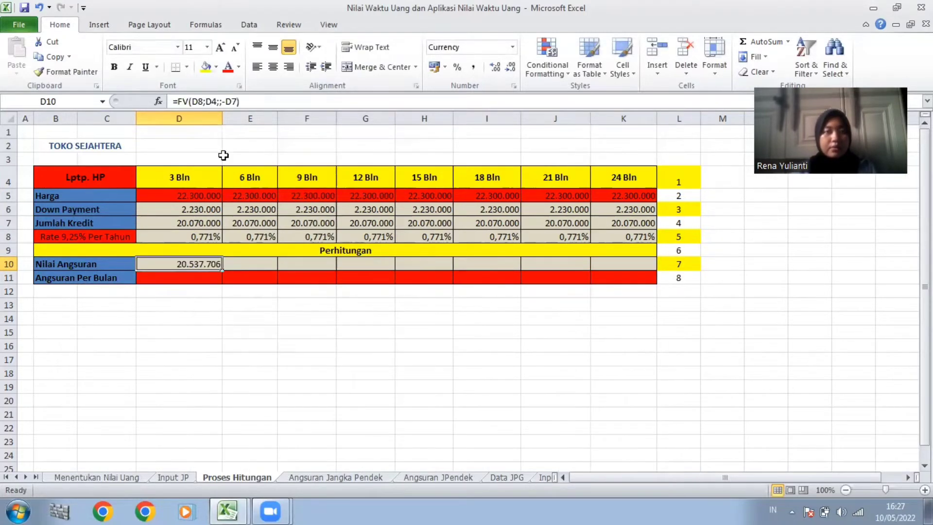
drag(222, 121, 217, 120)
click(187, 317)
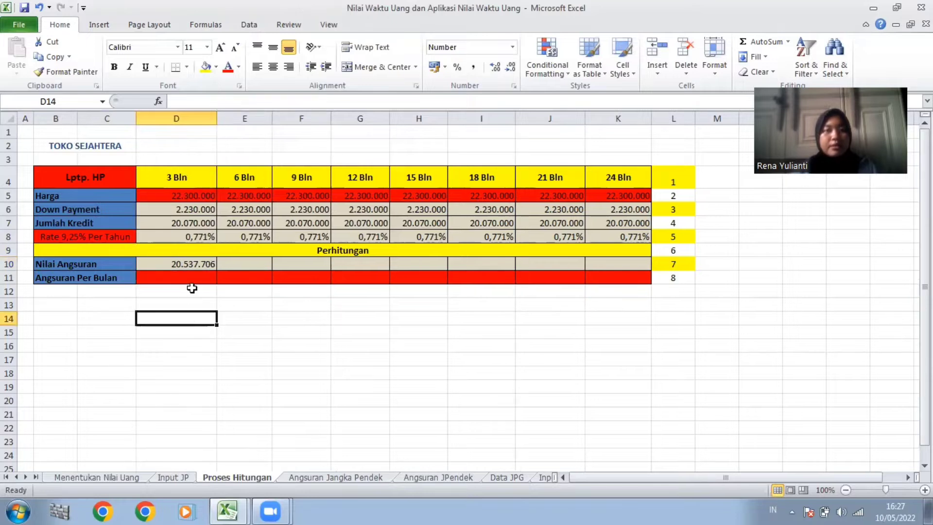
- Copy the Nilai Angsuran formula from D10 across to K10 and check the formula in K10
click(192, 262)
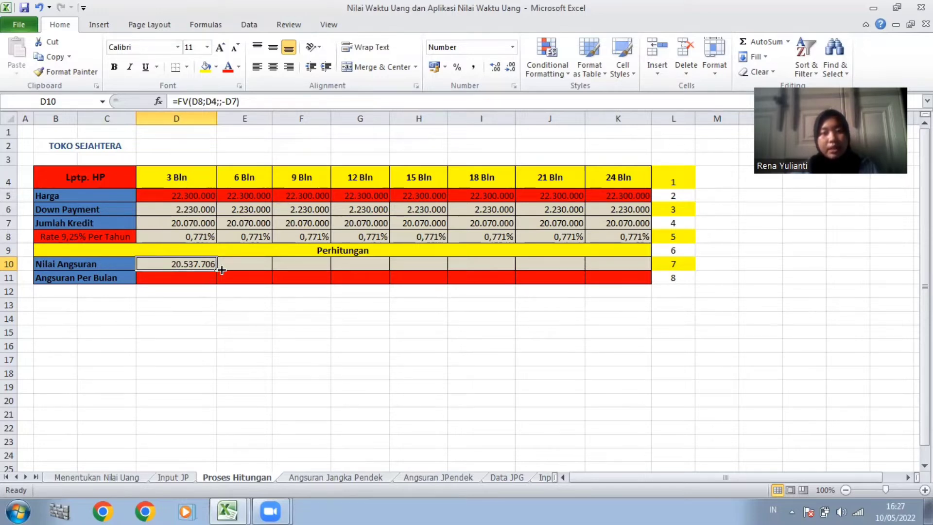
drag(217, 270, 629, 263)
click(460, 288)
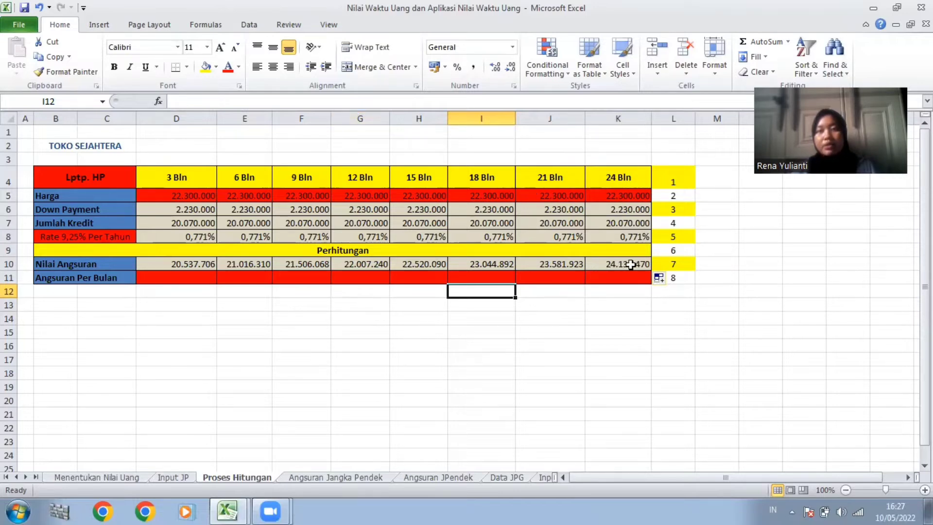
click(631, 264)
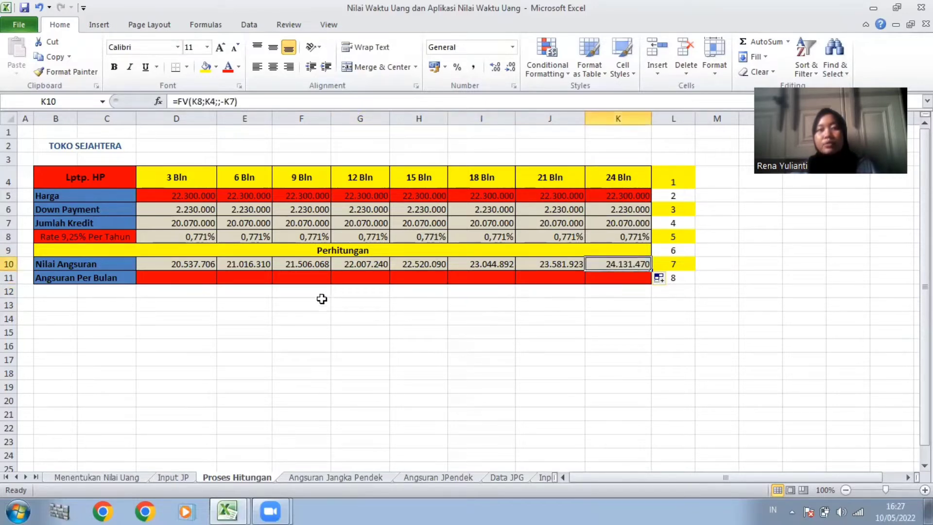
- Enter the monthly installment formula =D10/D4 in D11 of the Angsuran Per Bulan row
click(189, 276)
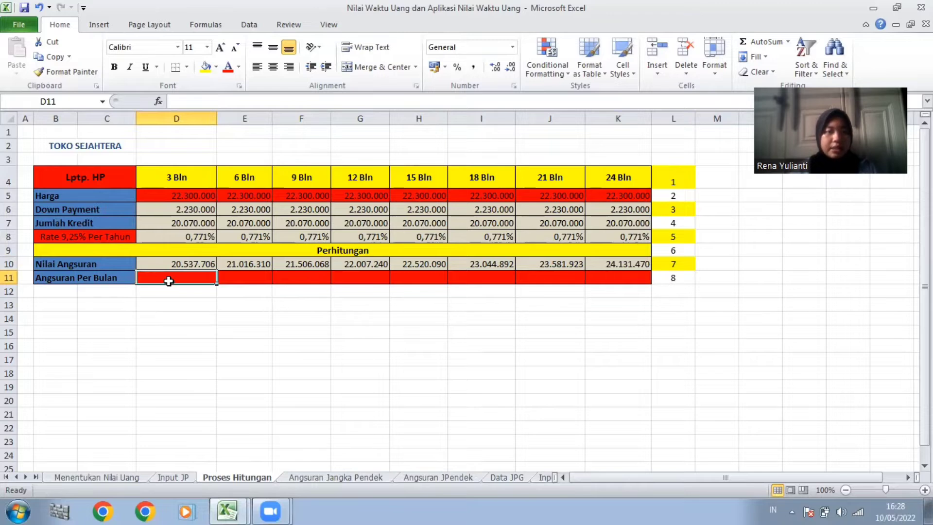
text(=)
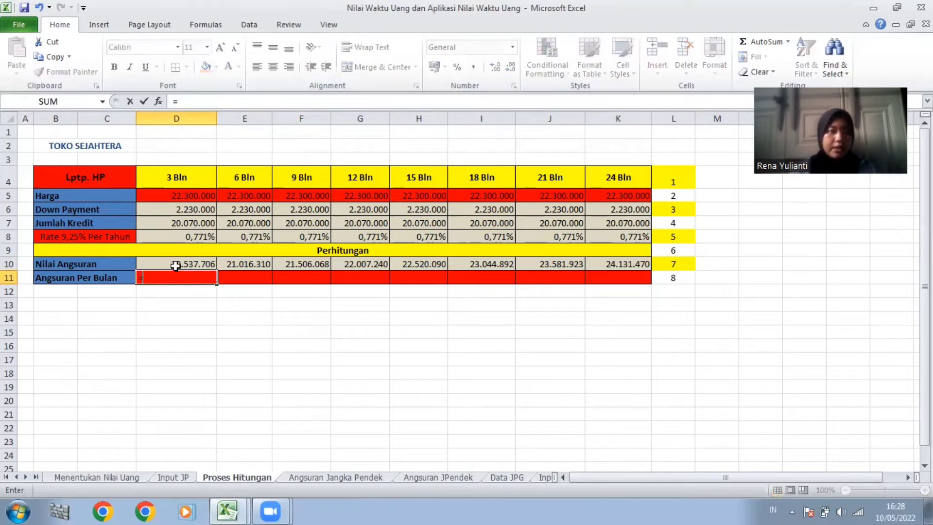
click(176, 264)
text(/)
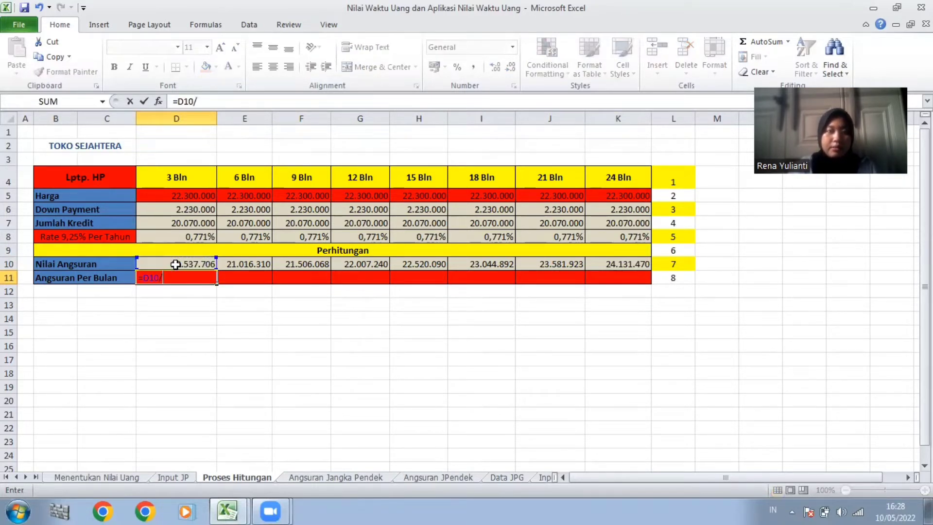
click(183, 177)
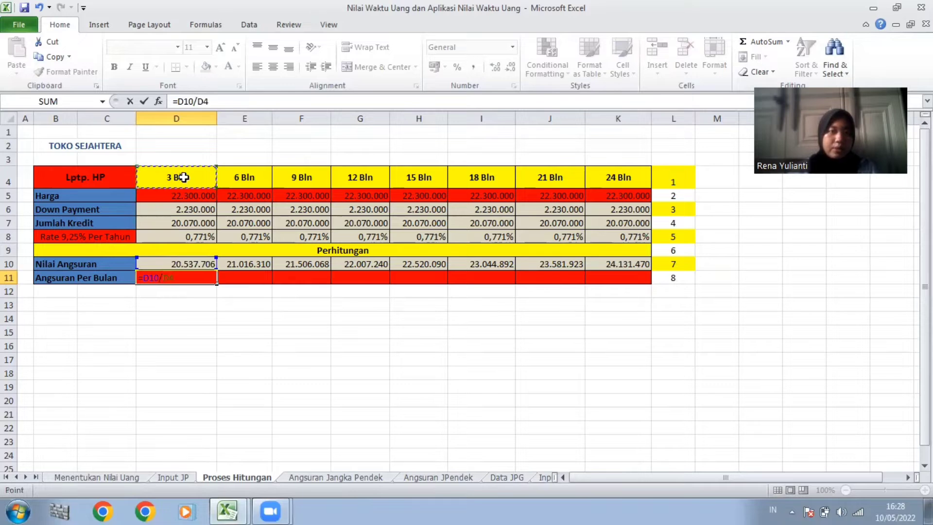
key(Return)
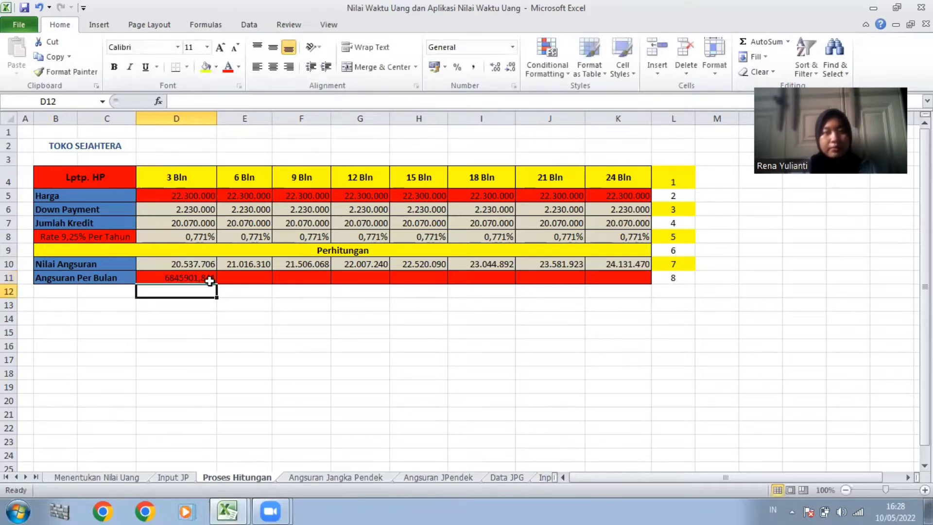
- Apply the custom number format #.##0 to the monthly installment in D11 and copy it across to K11
click(205, 279)
right_click(204, 276)
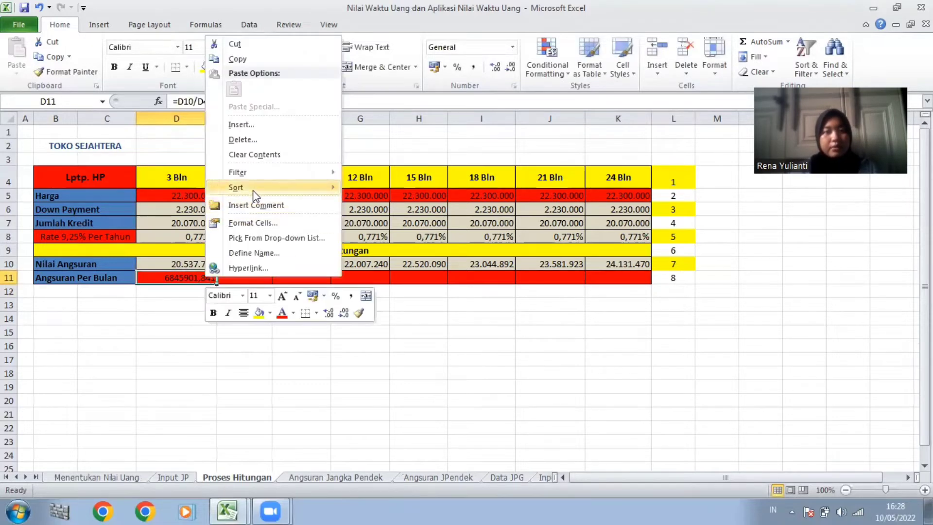
click(251, 225)
click(109, 222)
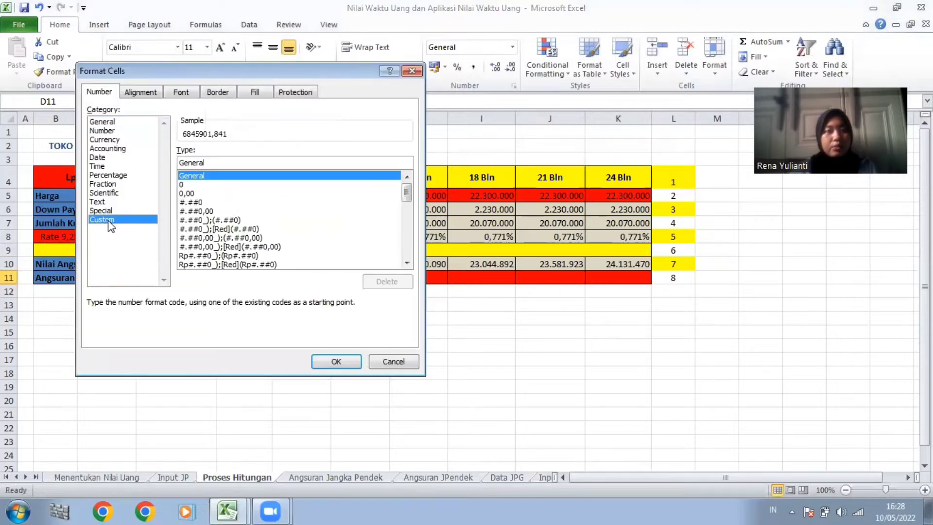
click(196, 203)
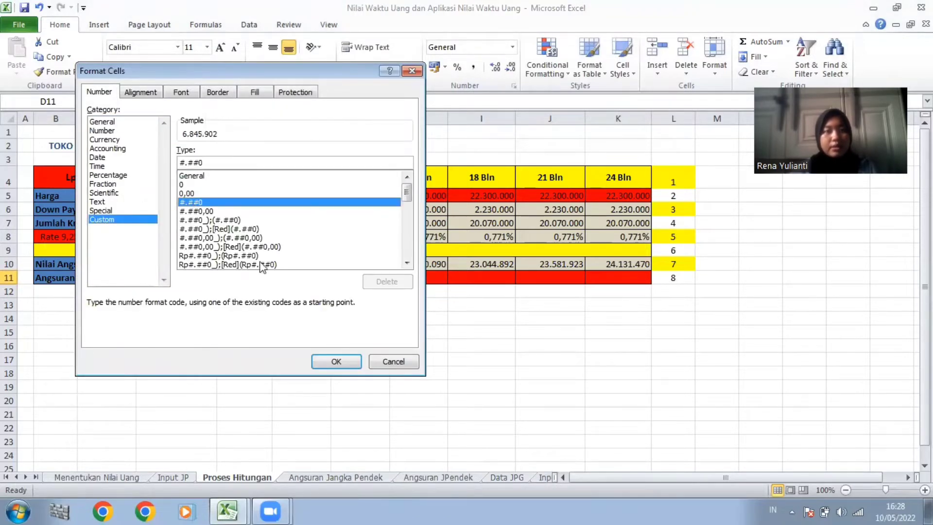
click(337, 361)
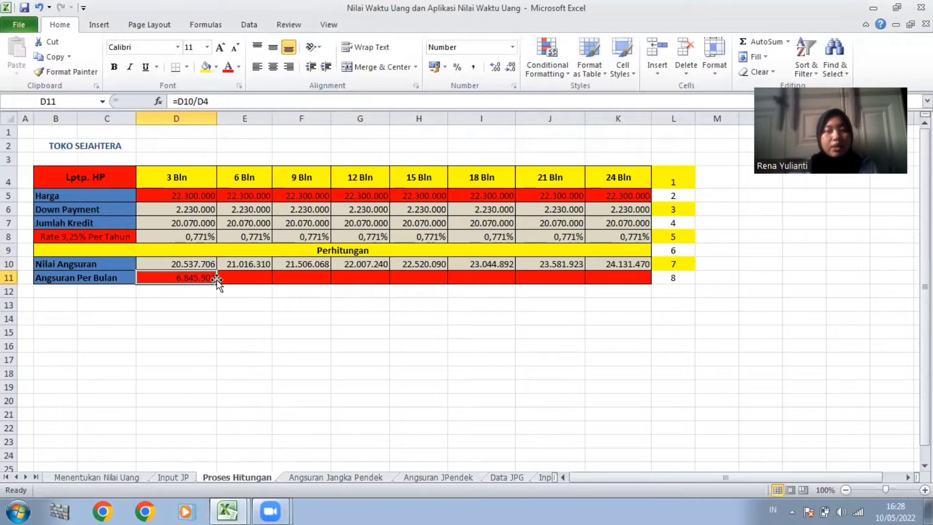
drag(217, 285, 638, 287)
click(480, 319)
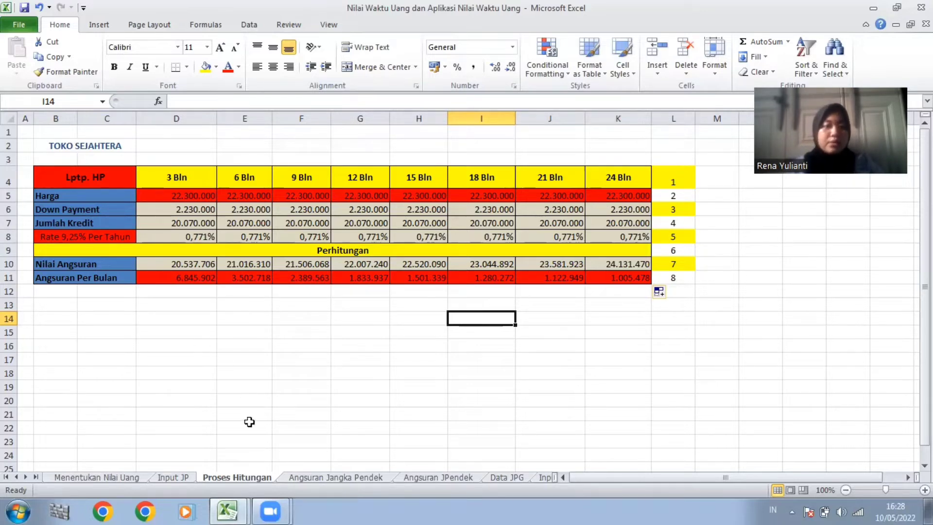
- On the Angsuran Jangka Pendek sheet, link Nama Konsumen in C2 to the consumer name with ='Input JP'!C3
click(327, 479)
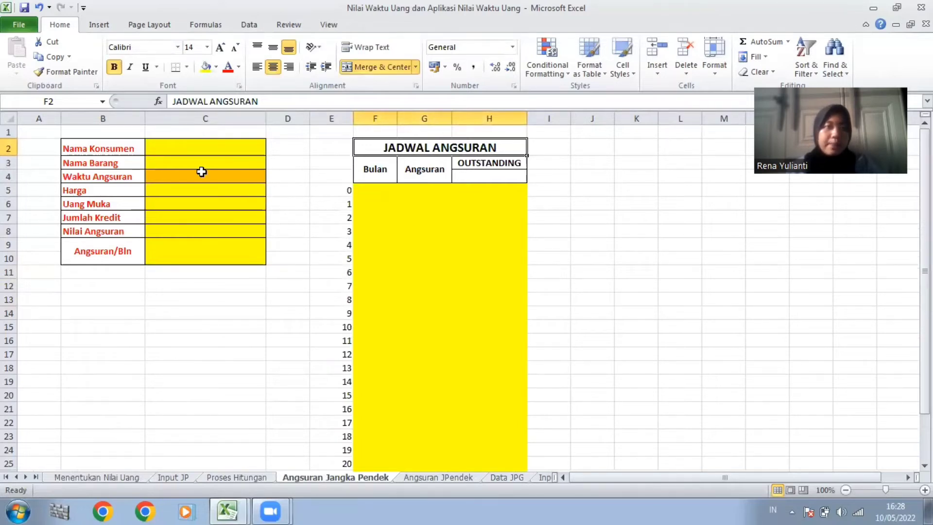
click(188, 146)
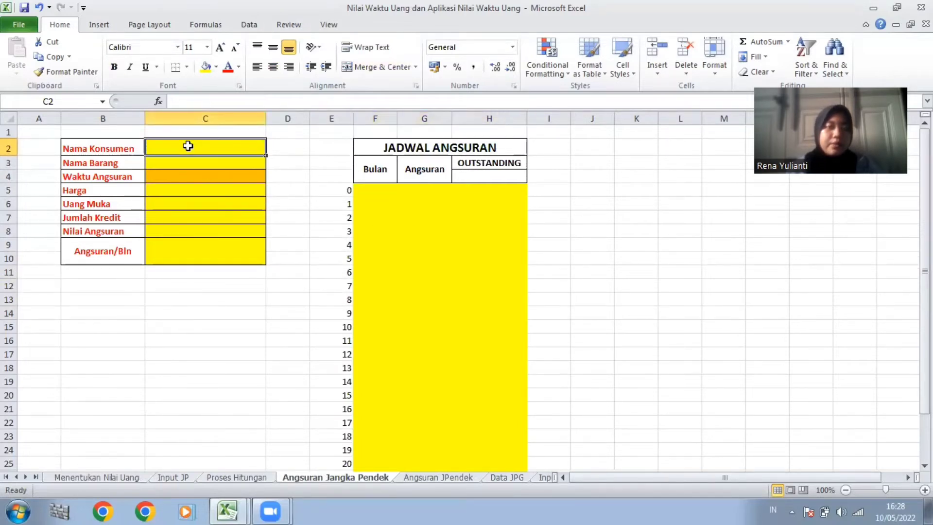
text(=)
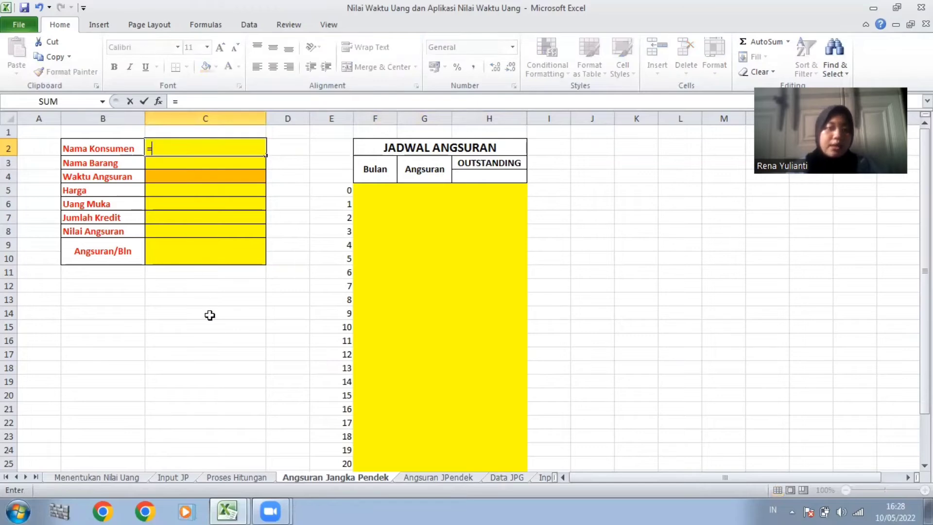
click(190, 479)
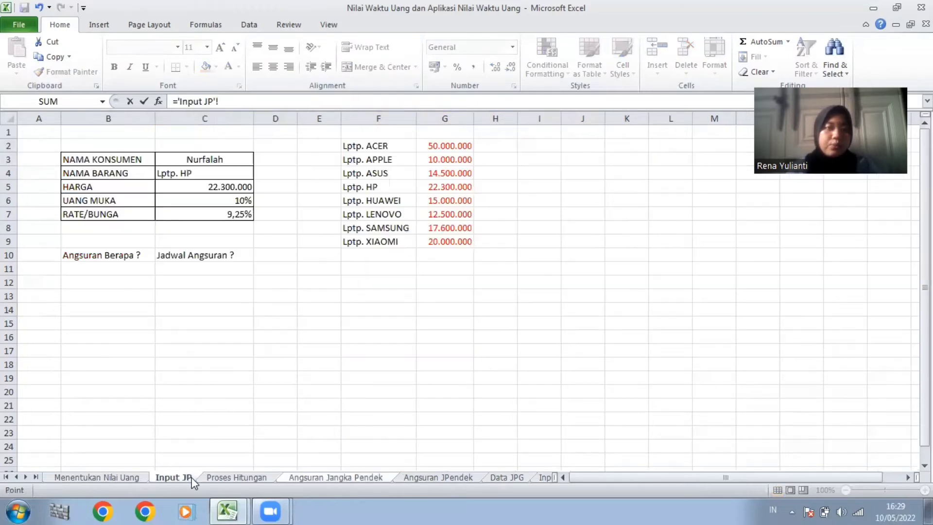
click(196, 158)
key(Return)
click(193, 192)
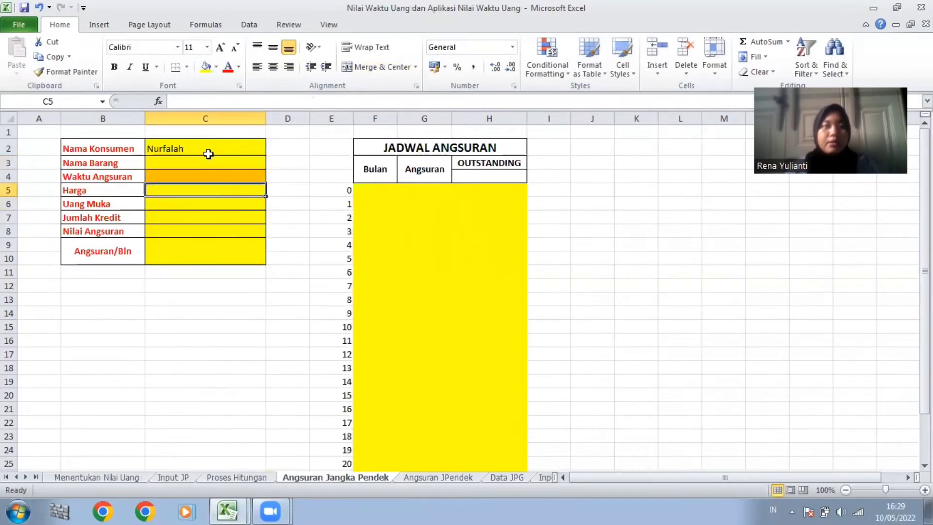
- Link Nama Barang in C3 to the item name with ='Input JP'!C4
click(202, 166)
text(=)
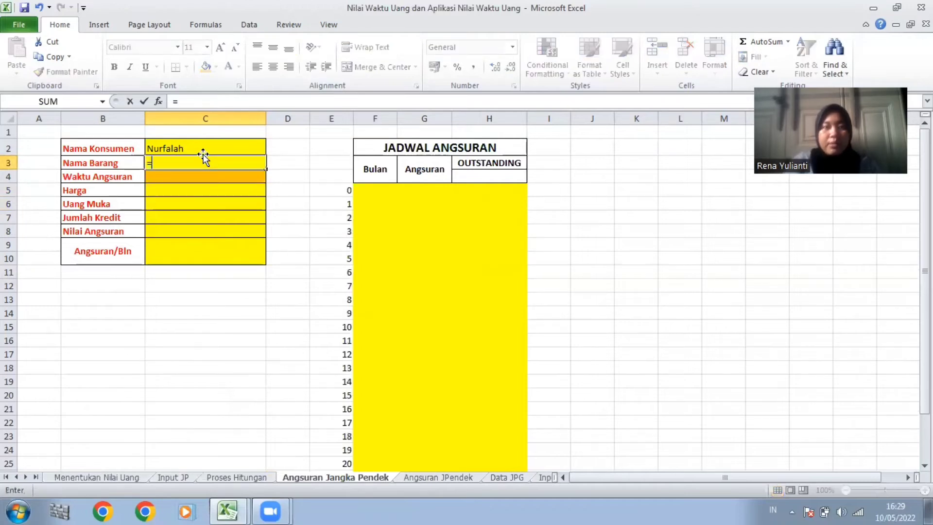
click(167, 478)
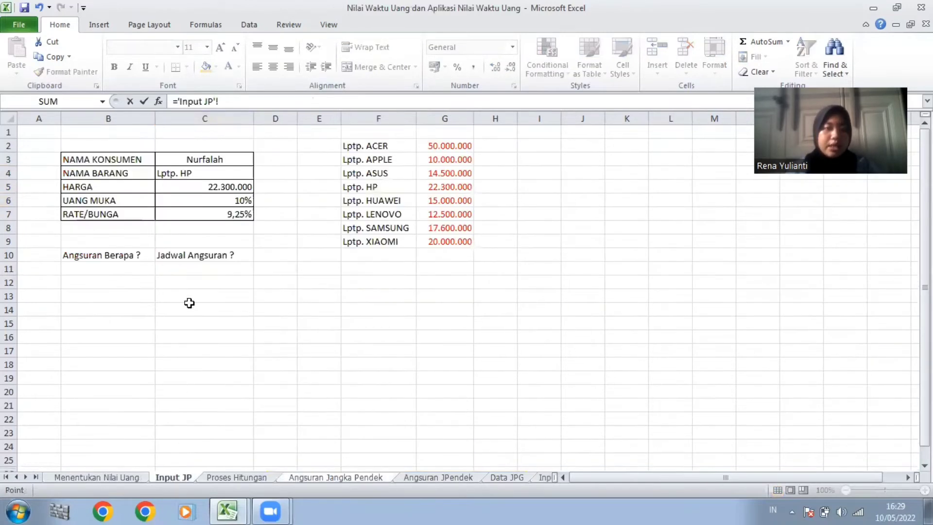
click(216, 174)
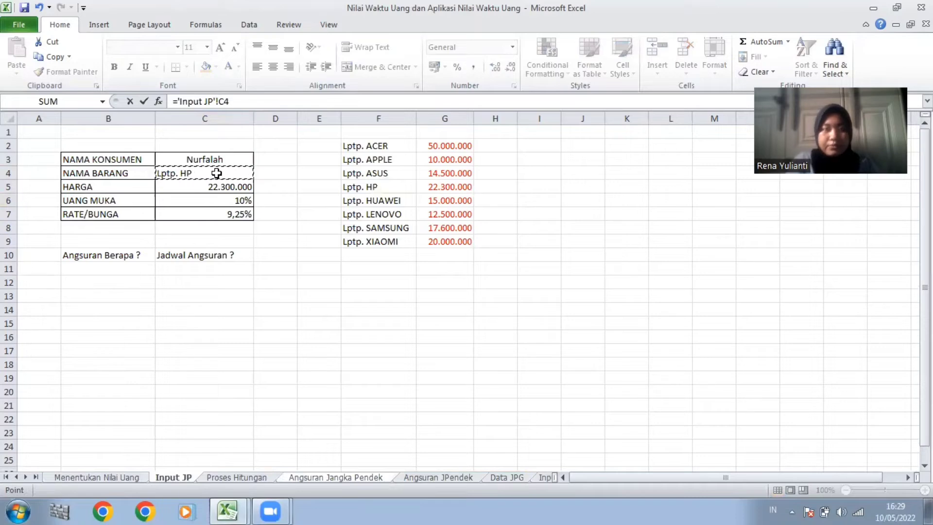
key(Return)
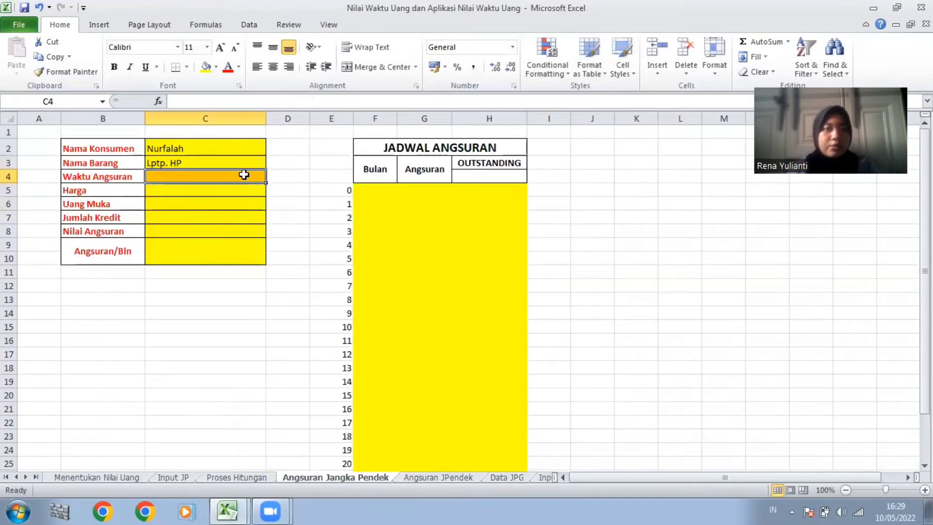
- Add a list data validation to Waktu Angsuran in C4 with the source ='Proses Hitungan'!$D$4:$K$4
click(249, 24)
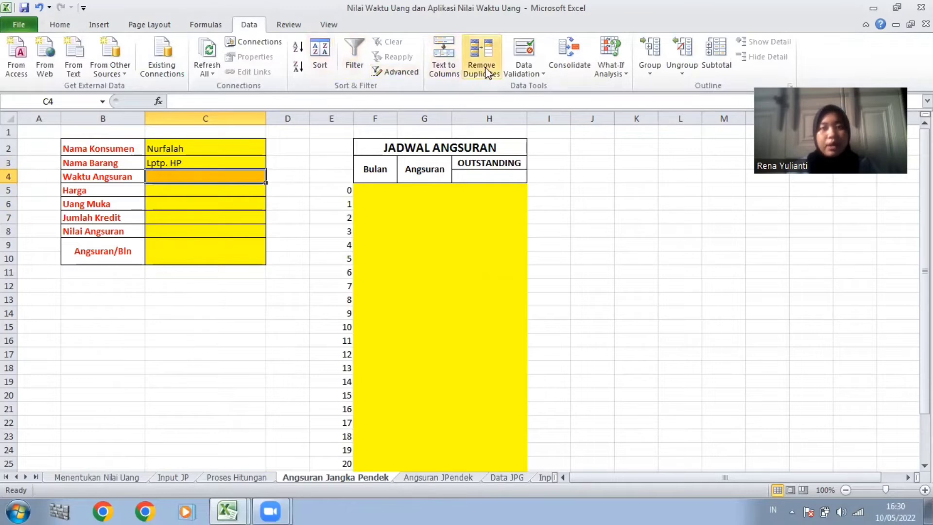
click(527, 65)
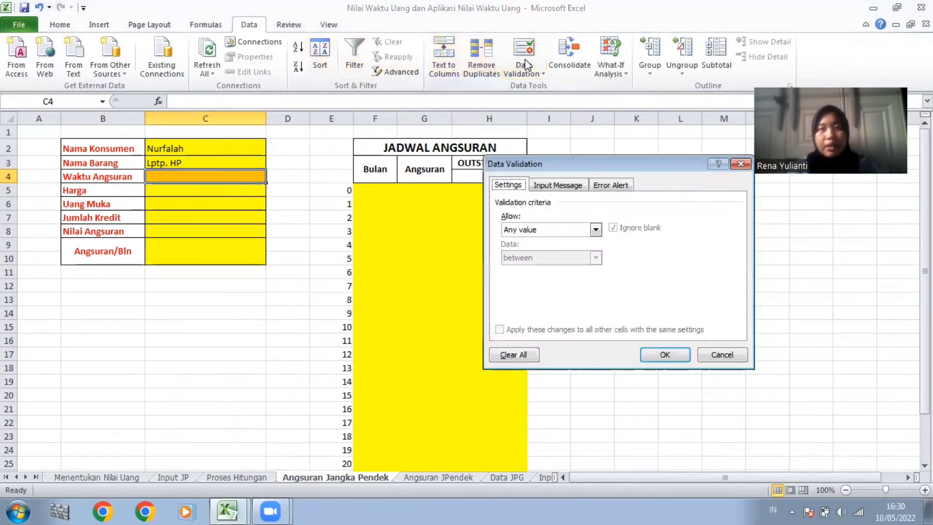
click(596, 229)
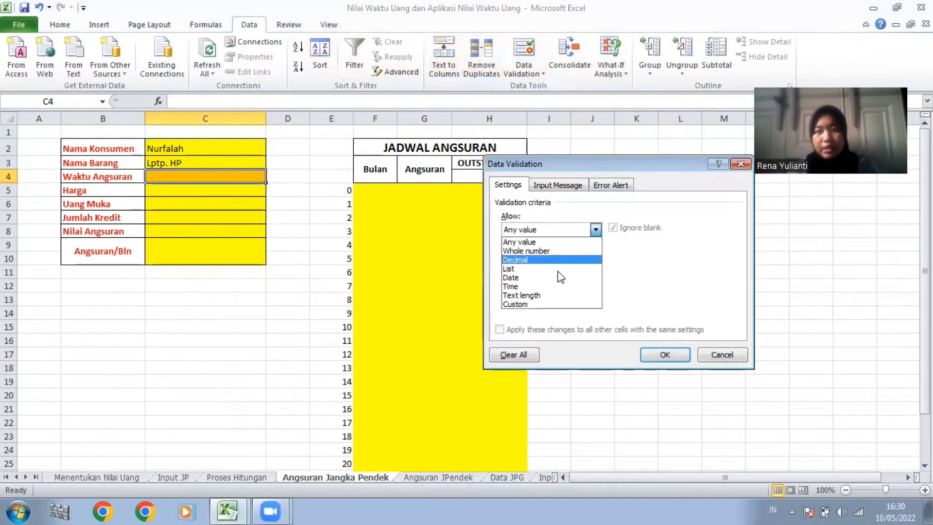
click(523, 269)
click(669, 285)
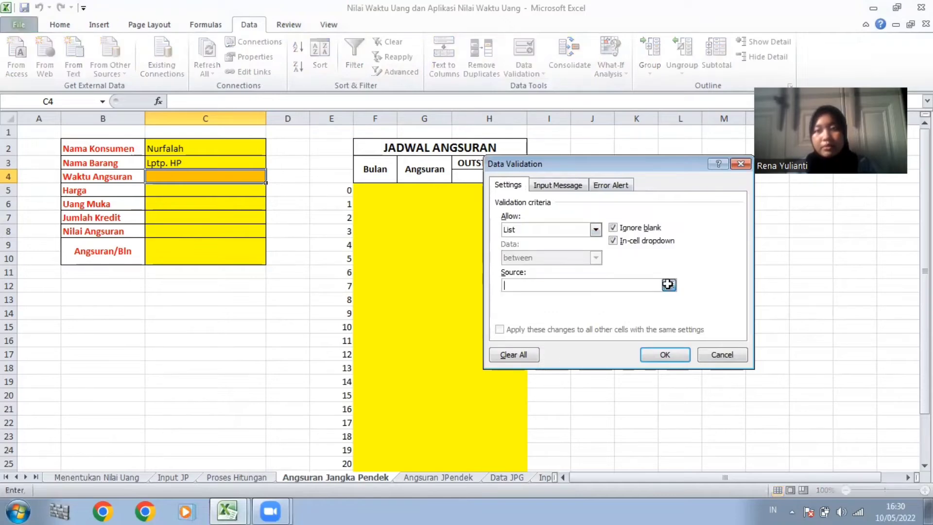
click(250, 477)
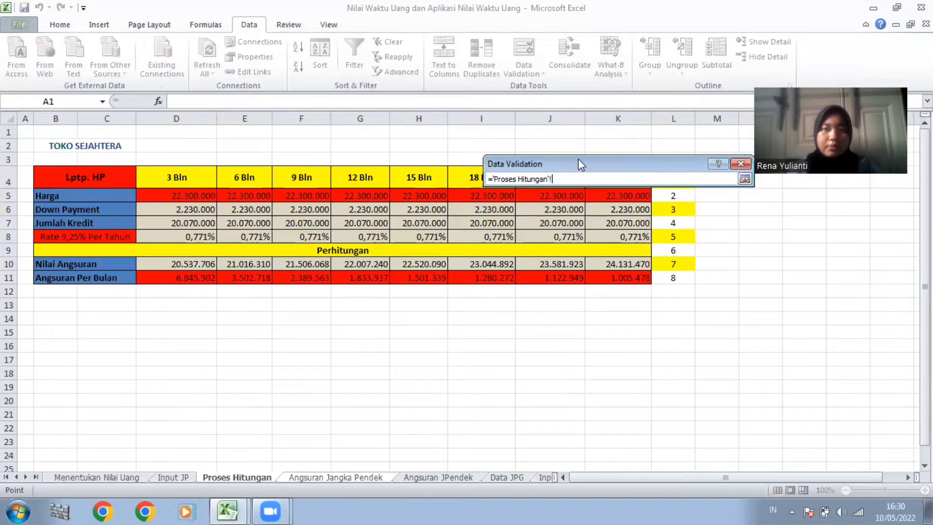
drag(579, 156, 505, 306)
drag(180, 175, 618, 178)
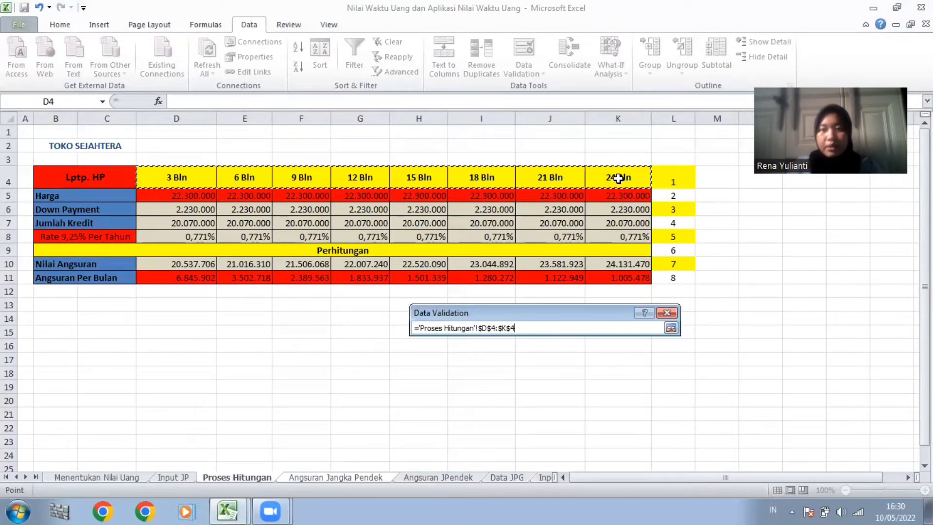
click(670, 328)
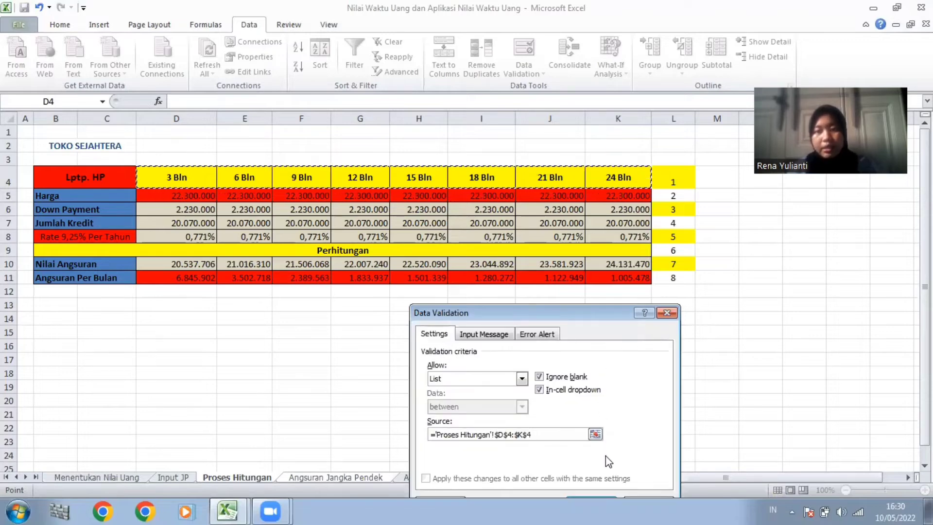
scroll(588, 462, down, 1)
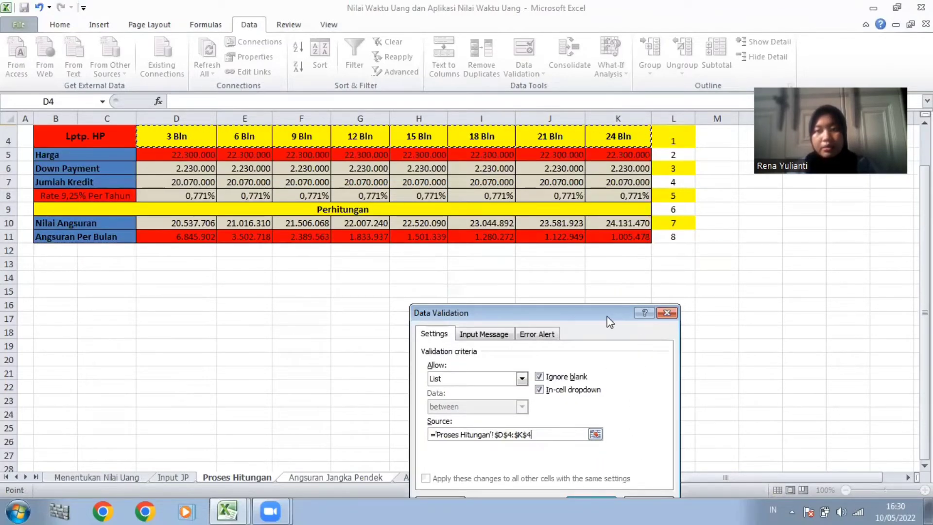
drag(610, 321, 588, 209)
click(564, 392)
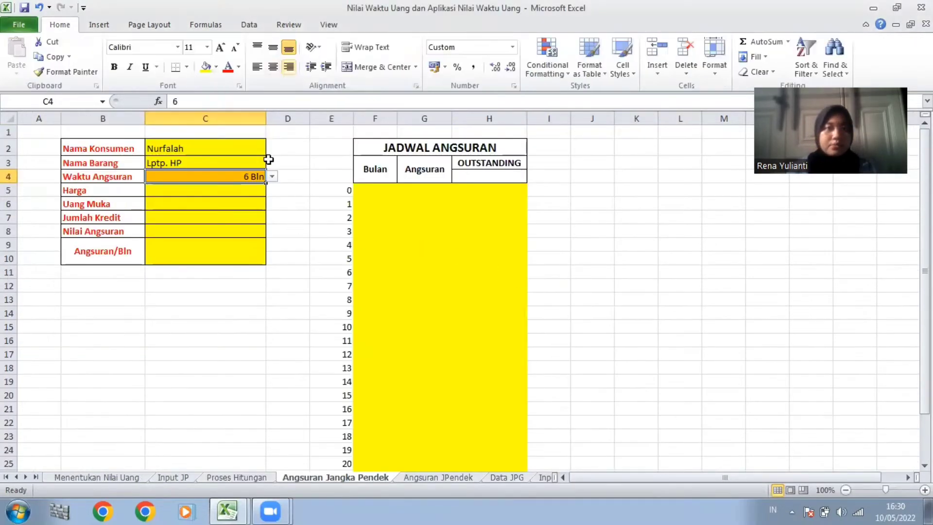
- Choose 6 Bln from the installment period list in C4 and centre the value in the cell
click(272, 177)
click(209, 204)
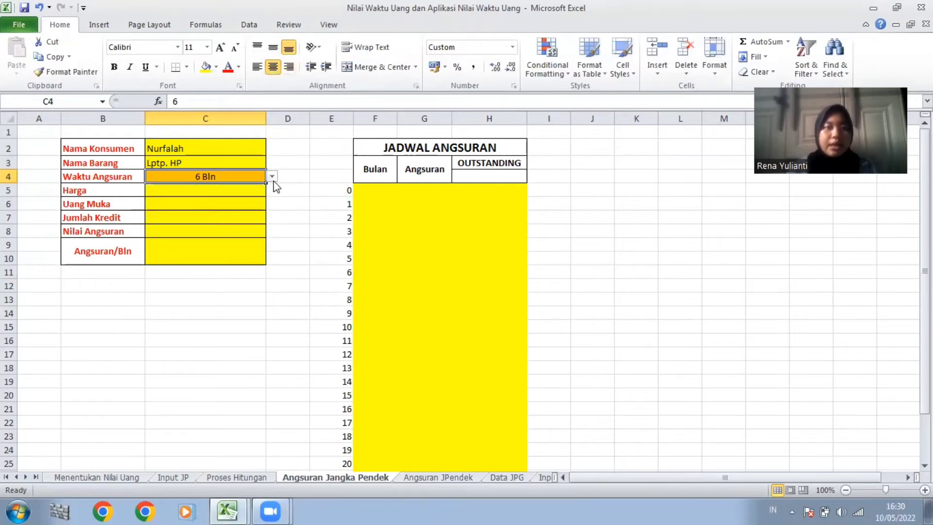
click(273, 177)
click(186, 199)
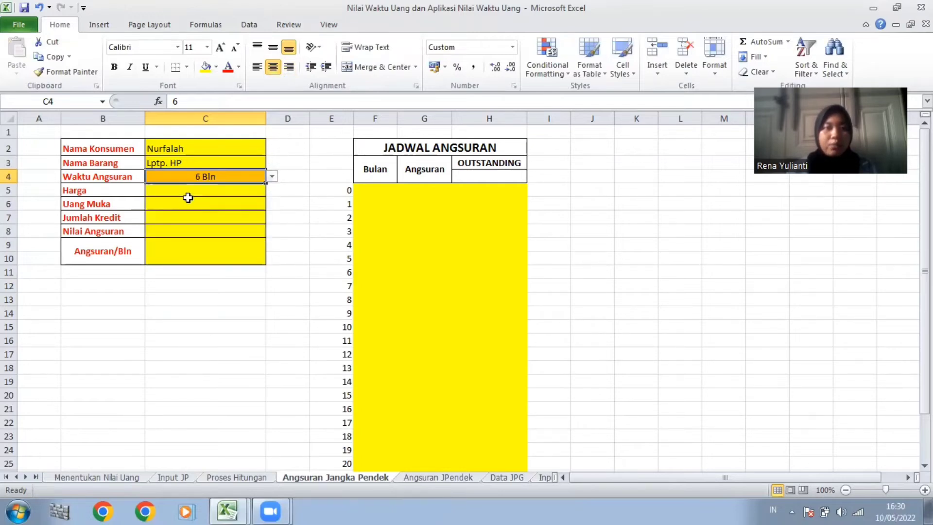
- Start an HLOOKUP formula for Harga in C5 using the absolute lookup value $C$4
click(189, 193)
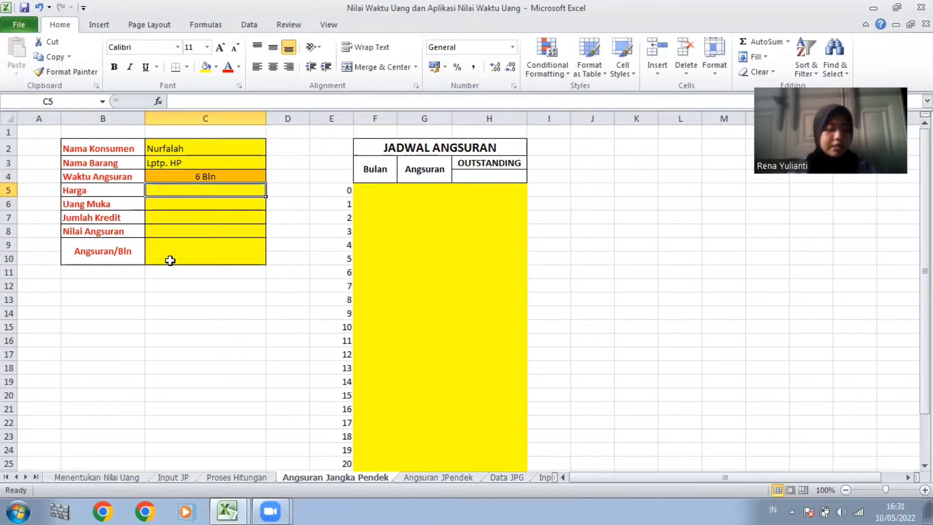
click(262, 481)
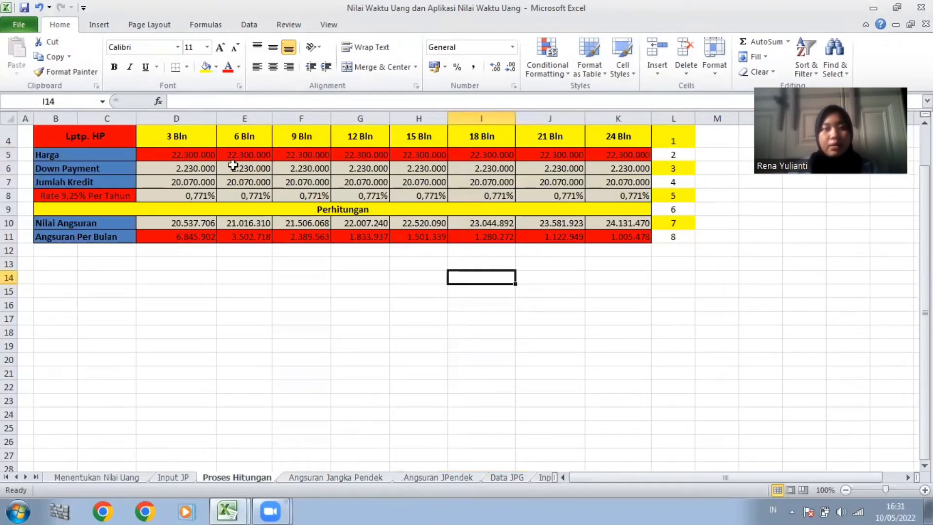
scroll(430, 217, up, 1)
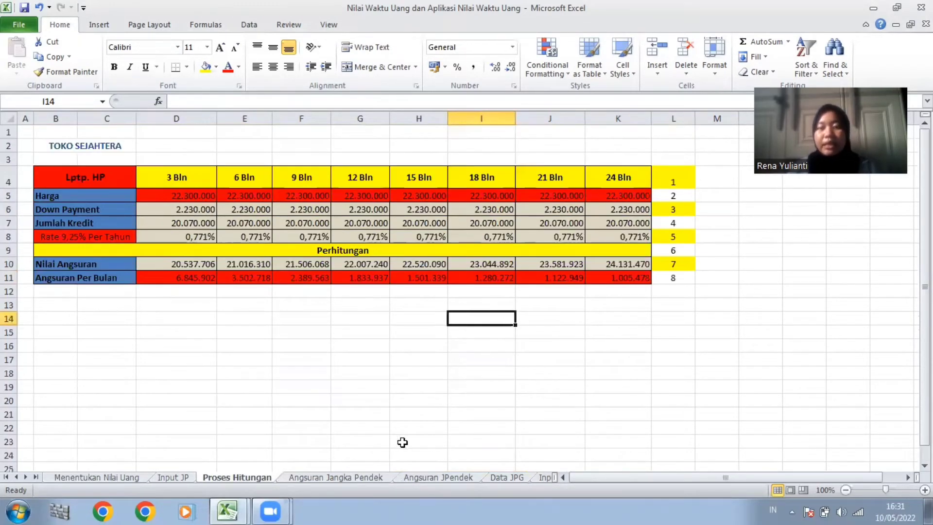
click(340, 478)
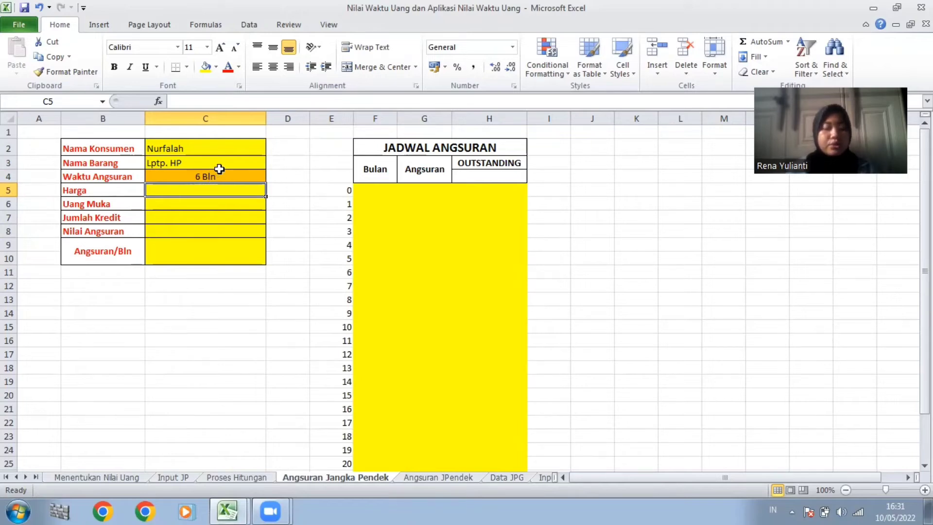
text(=)
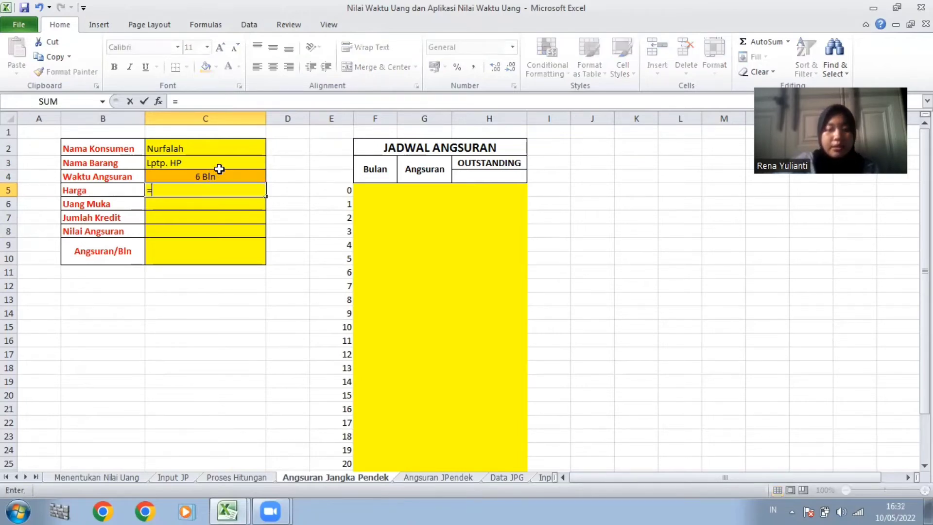
text(hlook)
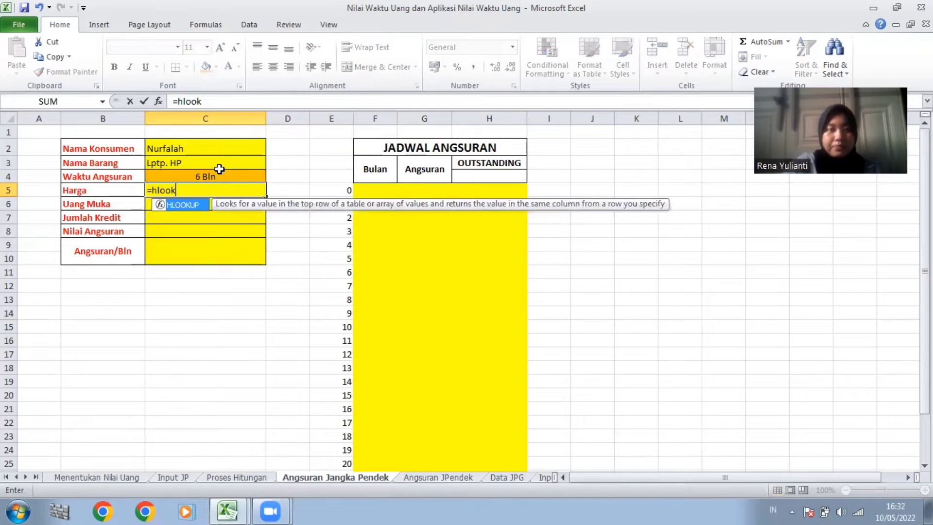
text(up)
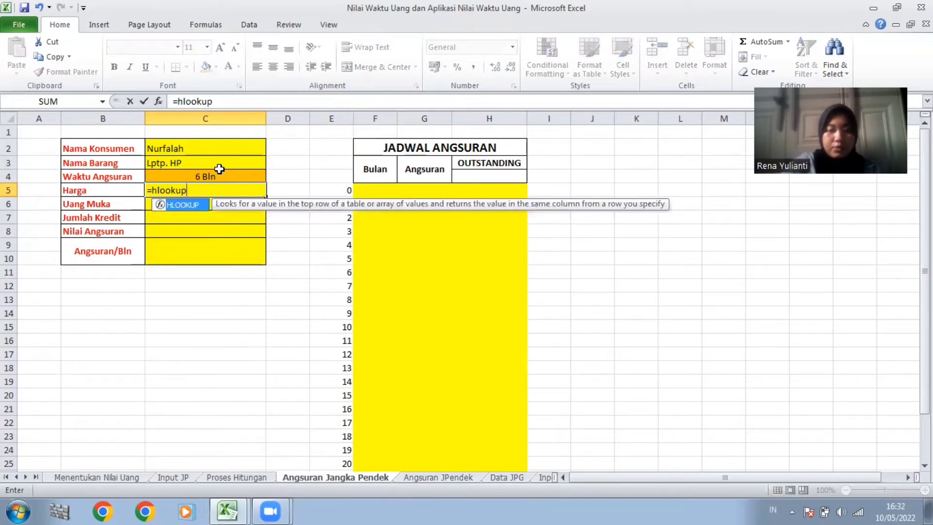
text(()
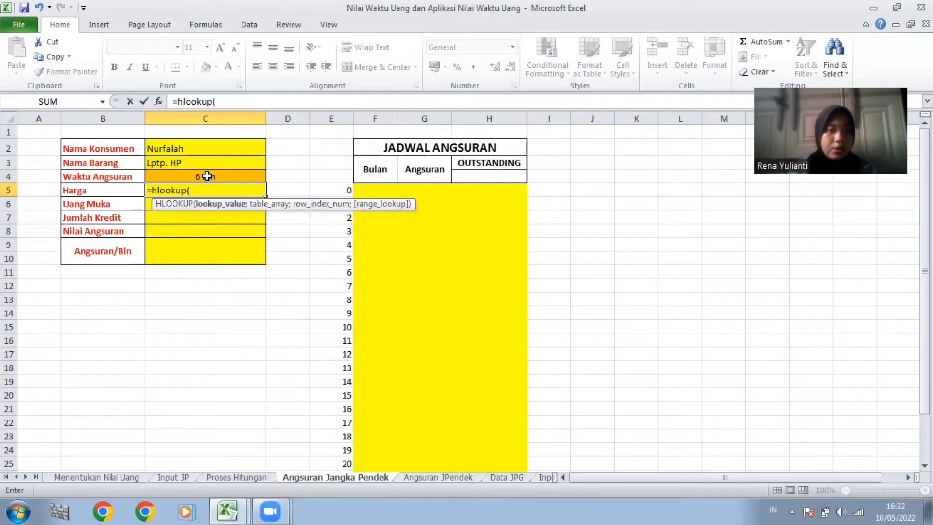
click(201, 177)
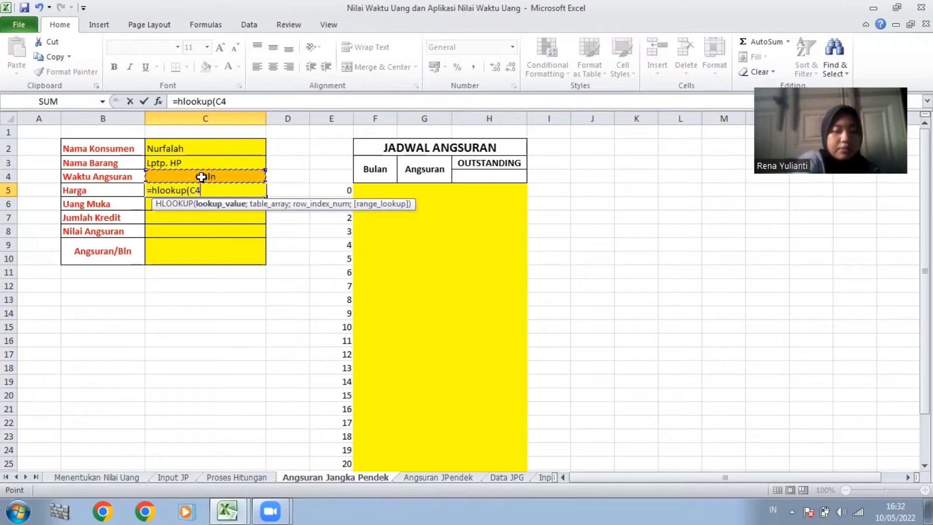
key(F4)
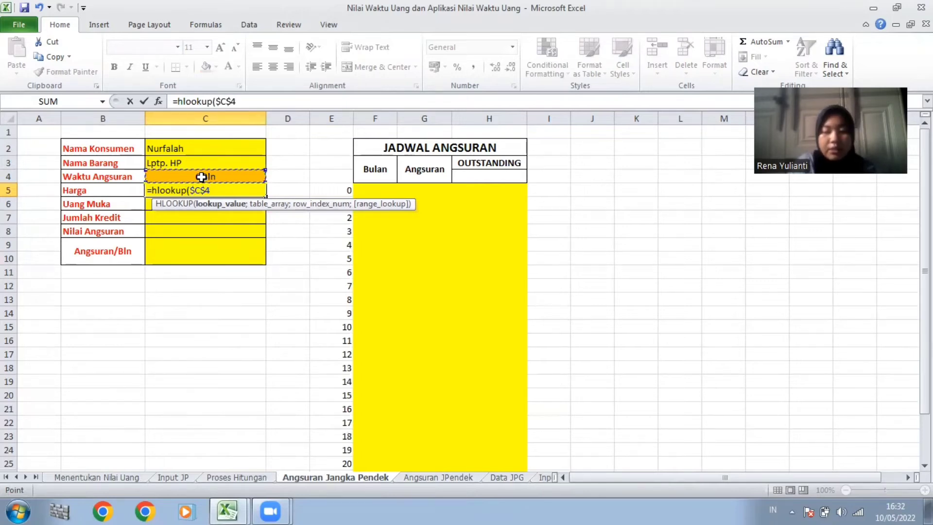
text(;)
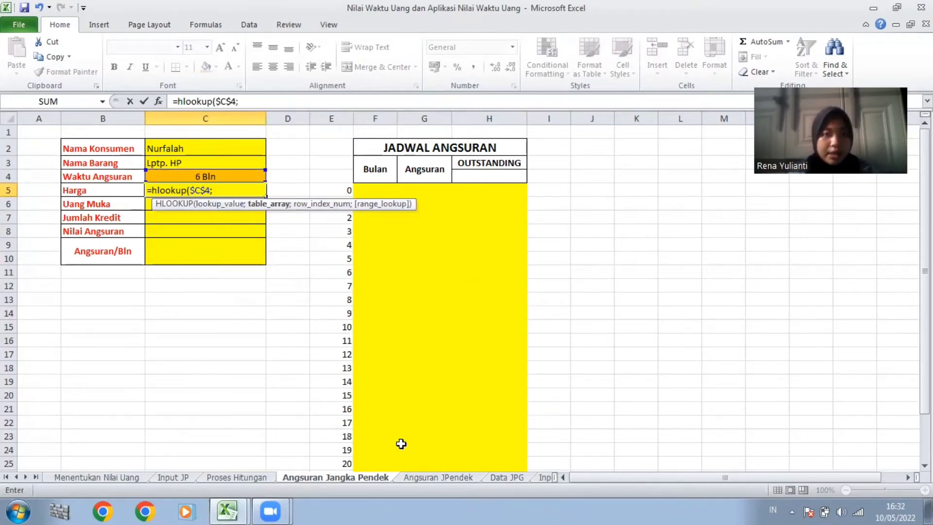
- Complete the Harga HLOOKUP with the table 'Proses Hitungan'!$B$4:$K$11 and row index 2
click(241, 478)
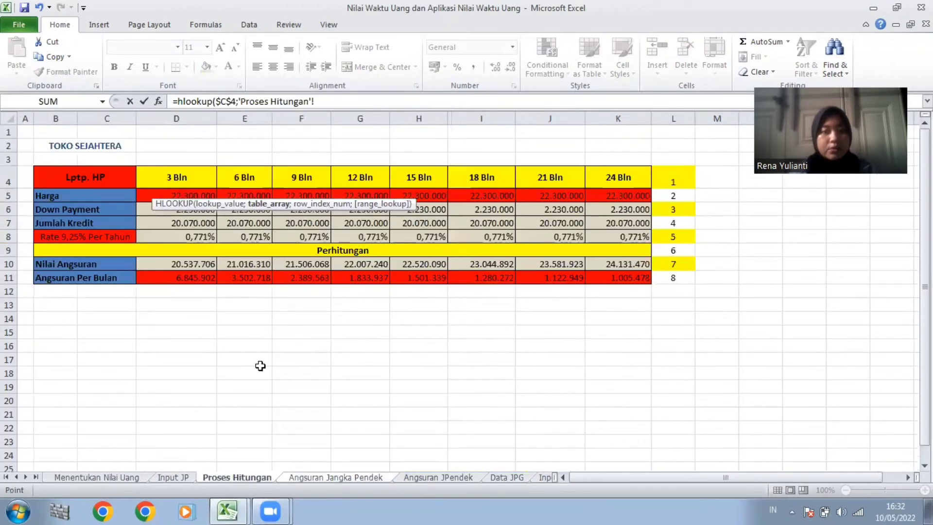
drag(57, 177, 580, 275)
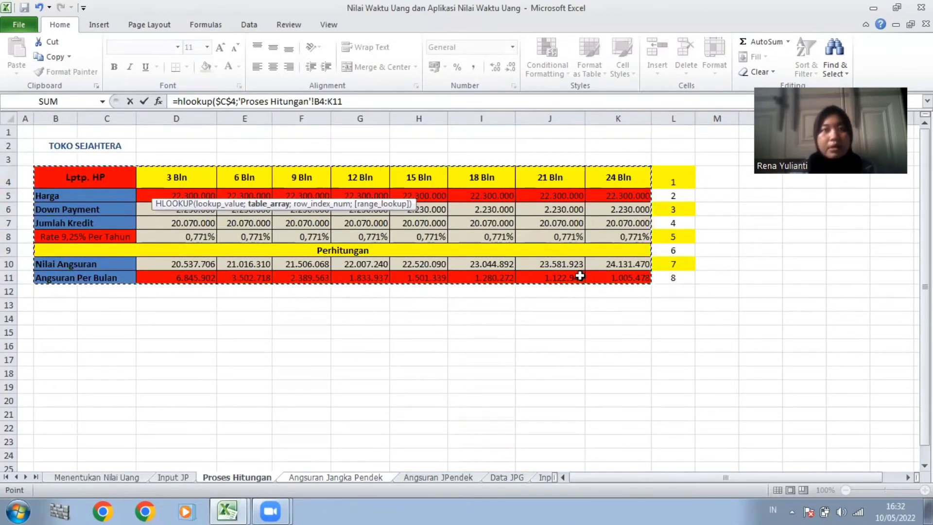
key(F4)
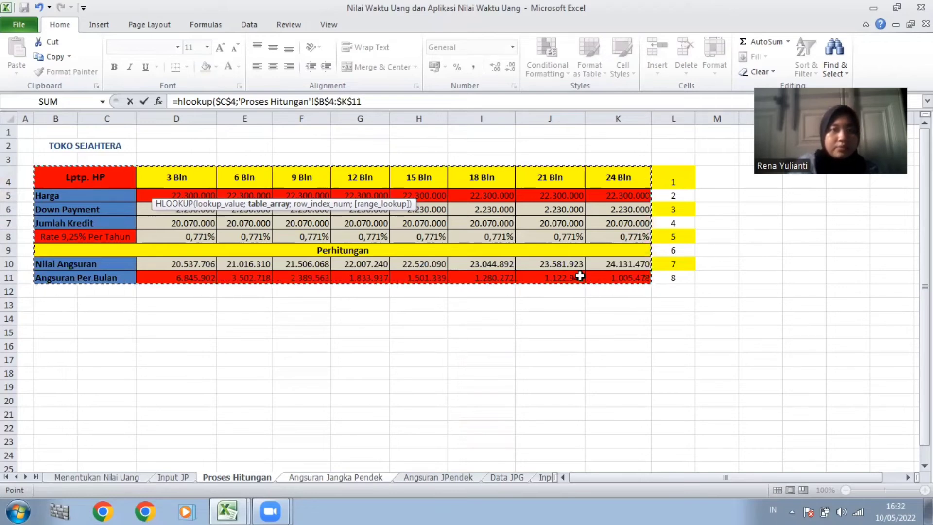
text(;)
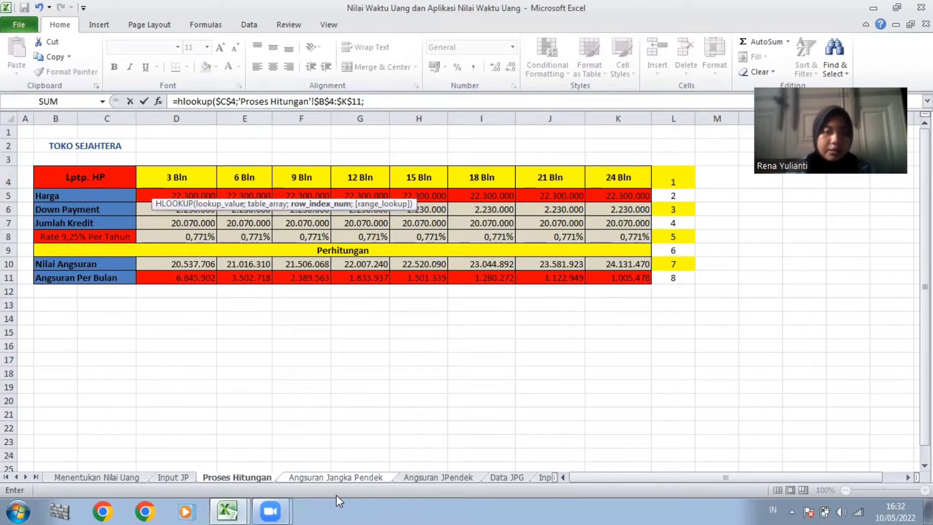
click(293, 477)
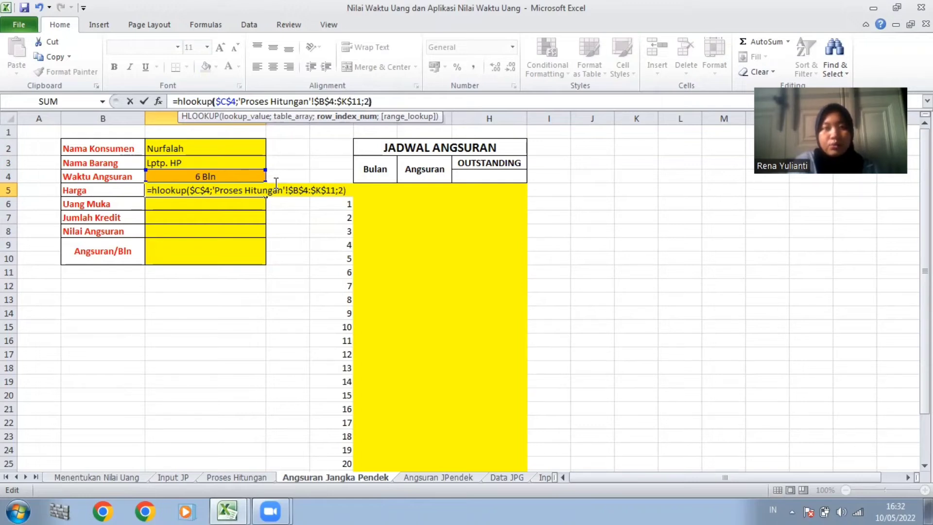
key(Return)
key(Up)
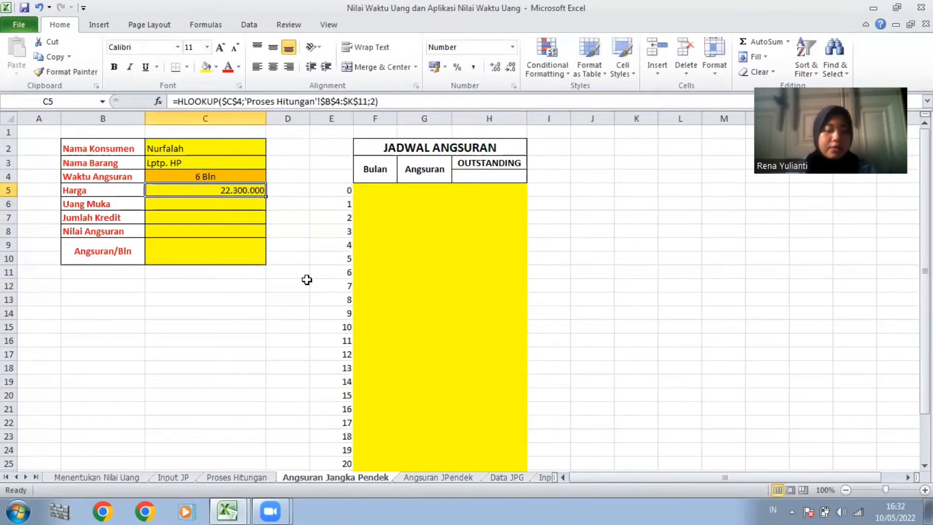
- Copy the Harga HLOOKUP formula from C5 down through Nilai Angsuran in C8
click(284, 285)
click(247, 188)
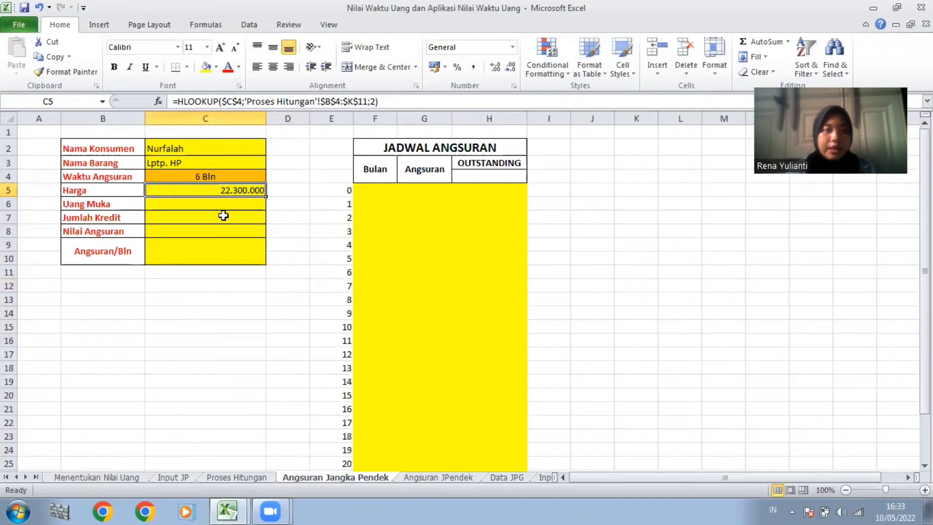
click(257, 479)
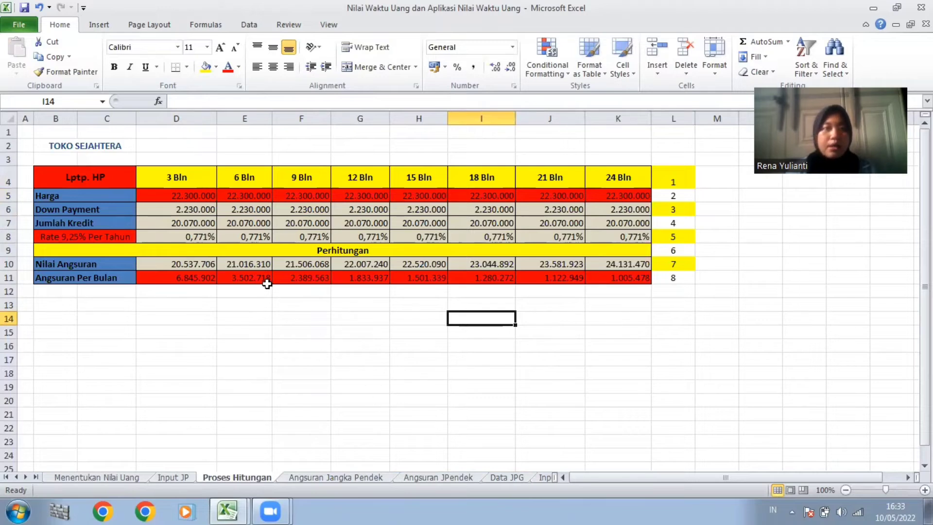
click(287, 476)
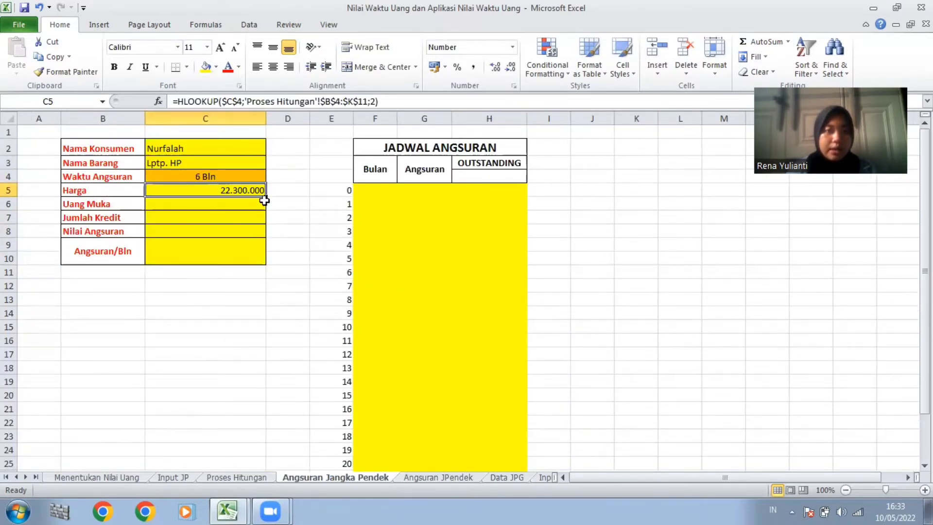
drag(266, 195, 259, 229)
- Set the row index of the Uang Muka HLOOKUP in C6 to 3, matching the row numbering on Proses Hitungan
click(243, 202)
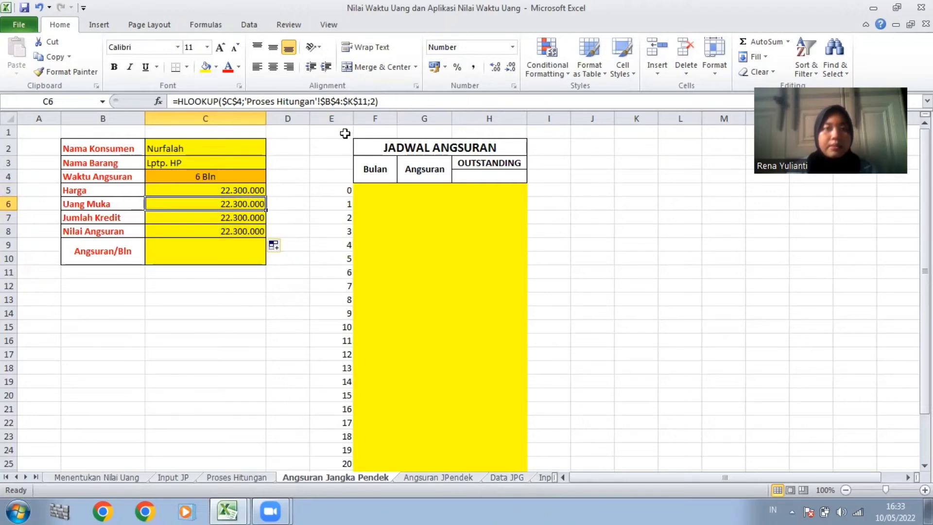
click(377, 102)
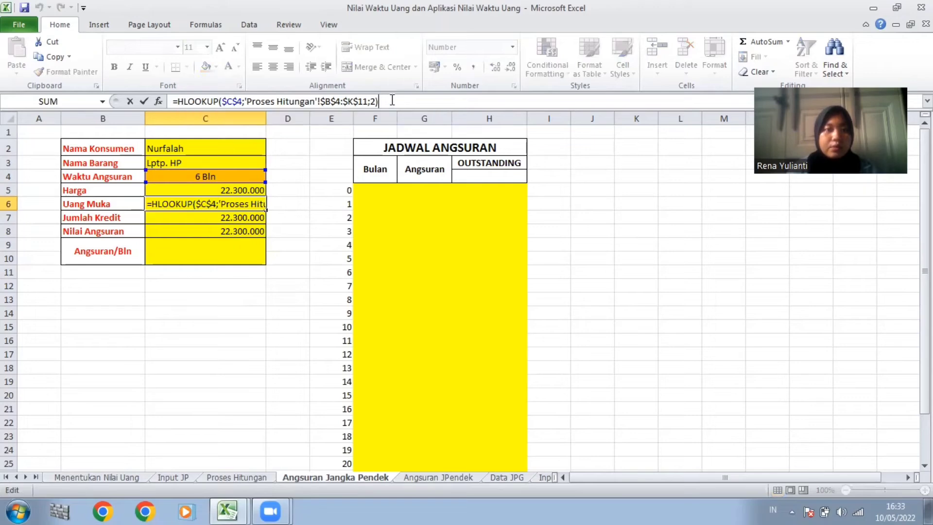
key(Return)
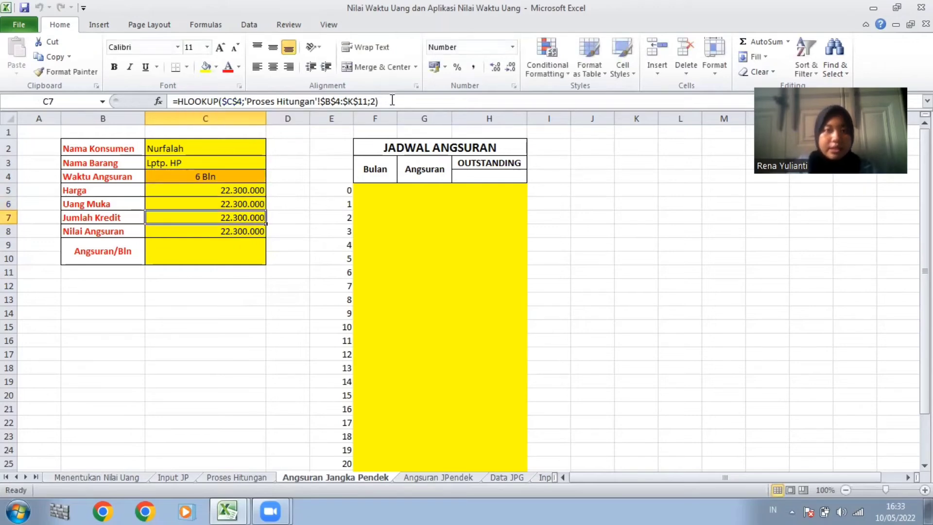
click(238, 475)
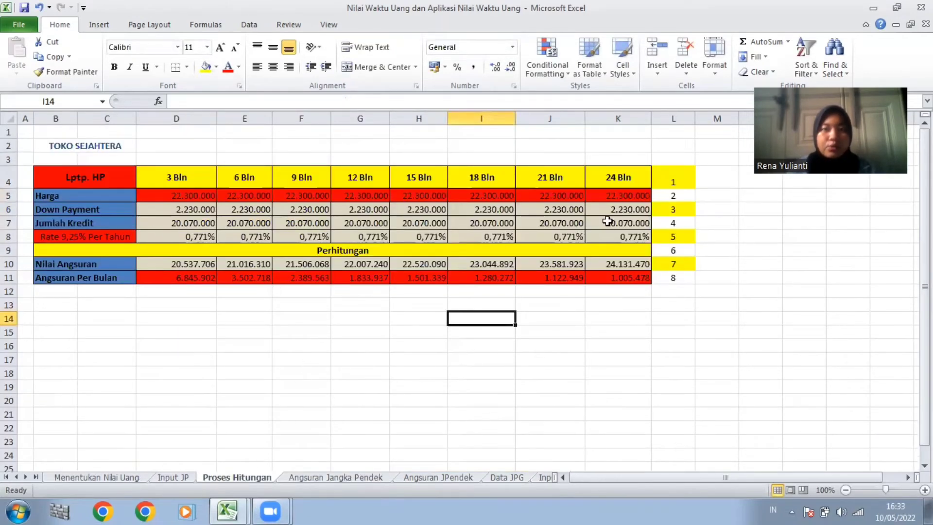
click(314, 480)
click(370, 103)
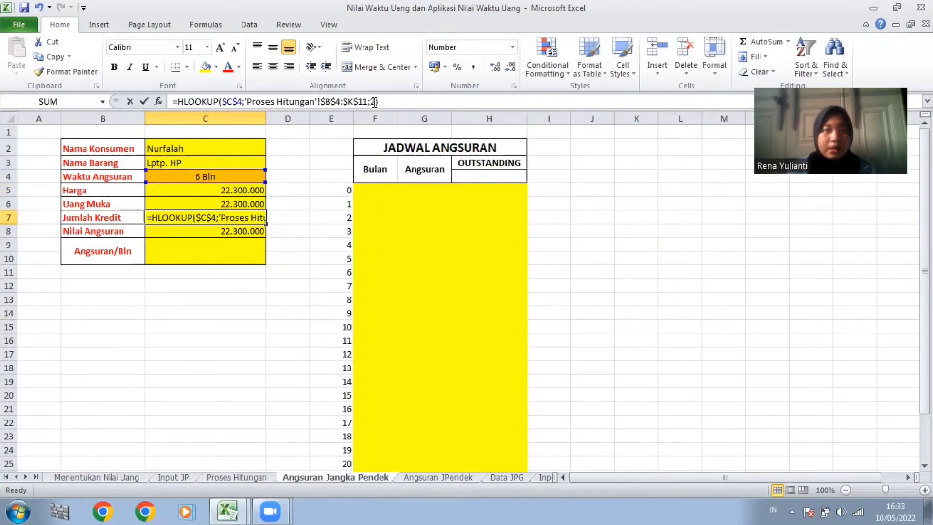
click(247, 206)
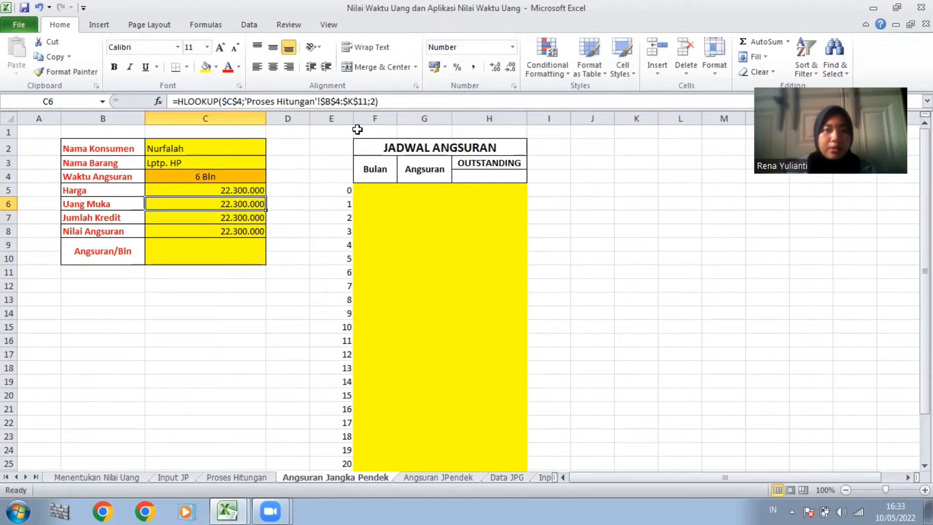
click(375, 102)
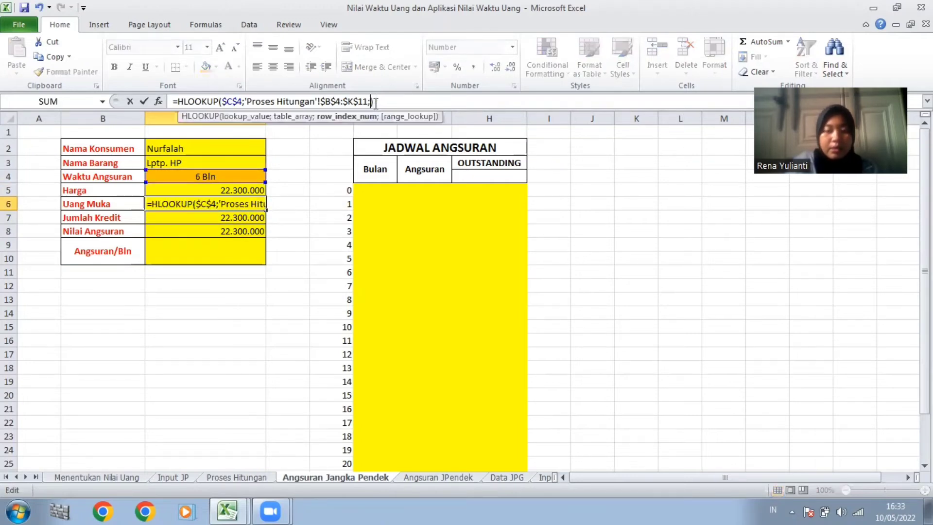
text(3)
key(Return)
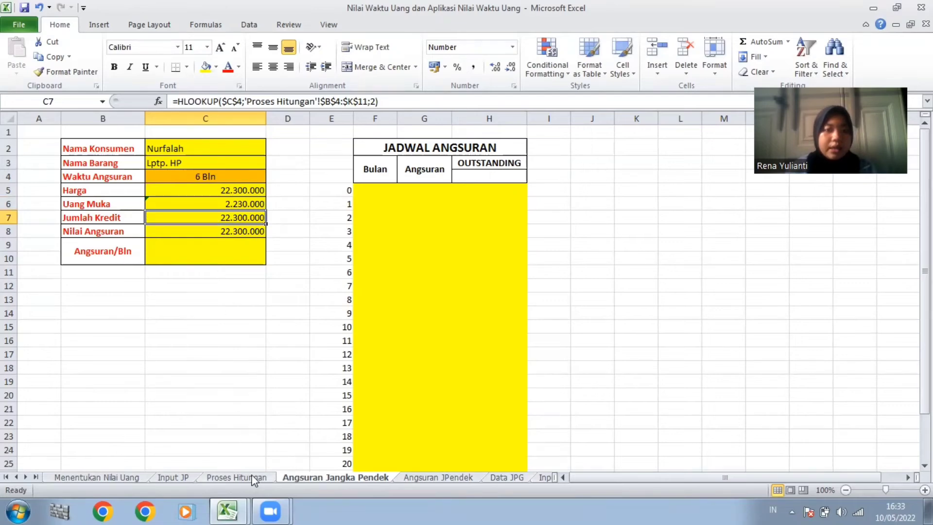
- Check the row numbering on Proses Hitungan and set the row index of the Jumlah Kredit HLOOKUP in C7 to 4
click(237, 478)
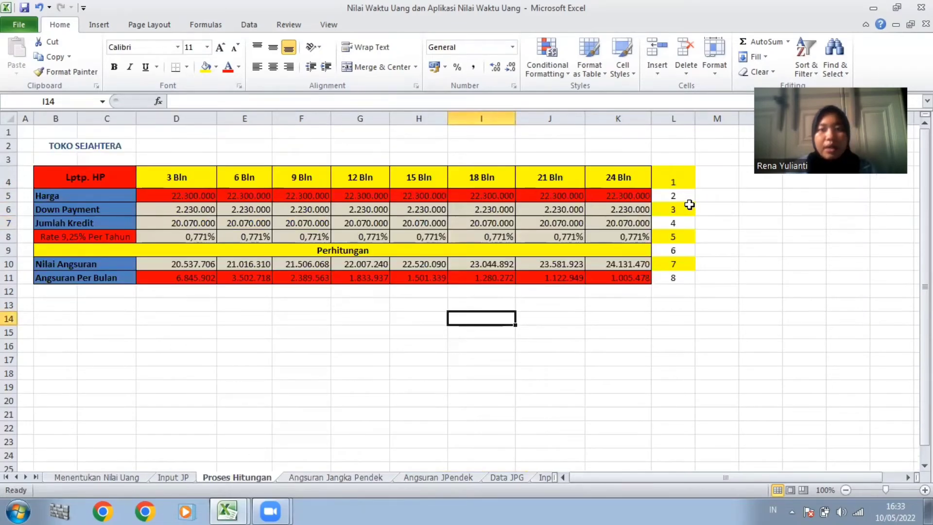
click(302, 479)
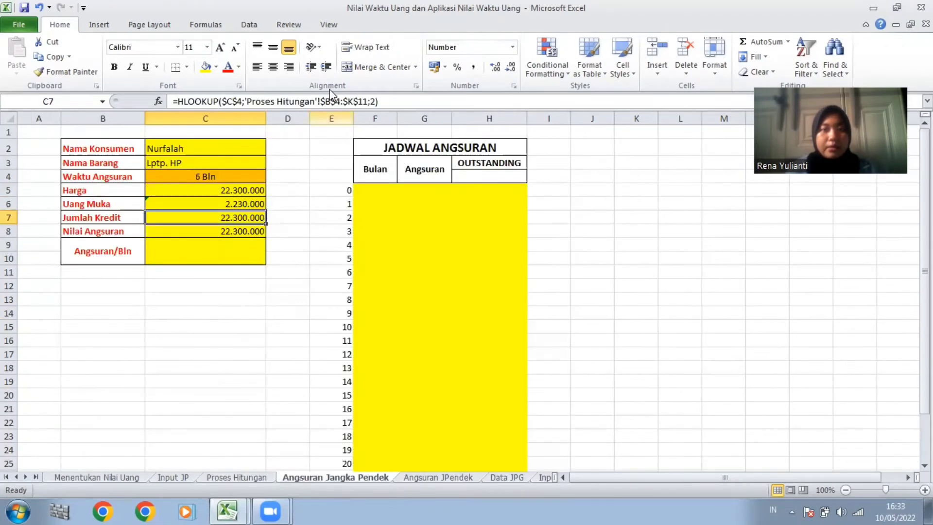
click(376, 101)
key(BackSpace)
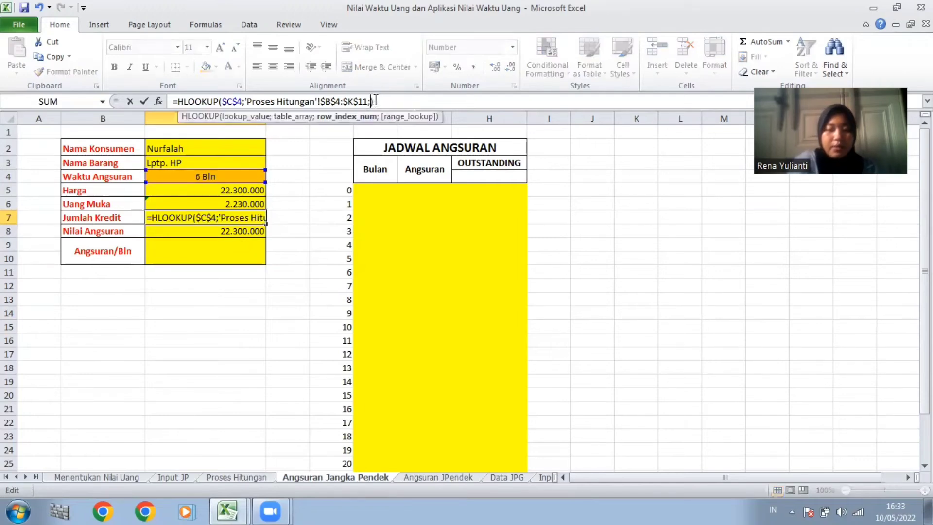
text(4)
key(Return)
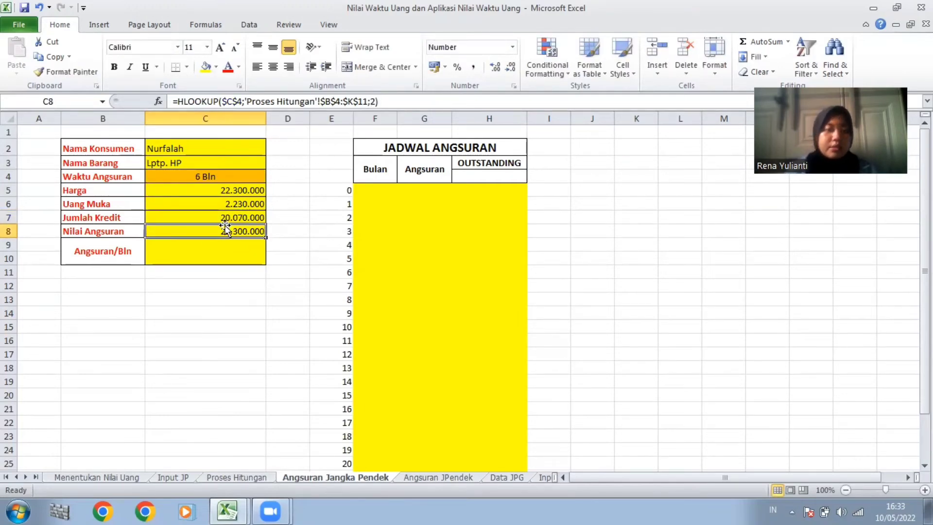
- Look up the Nilai Angsuran row number on Proses Hitungan and set the row index of the HLOOKUP in C8 to 7
click(246, 478)
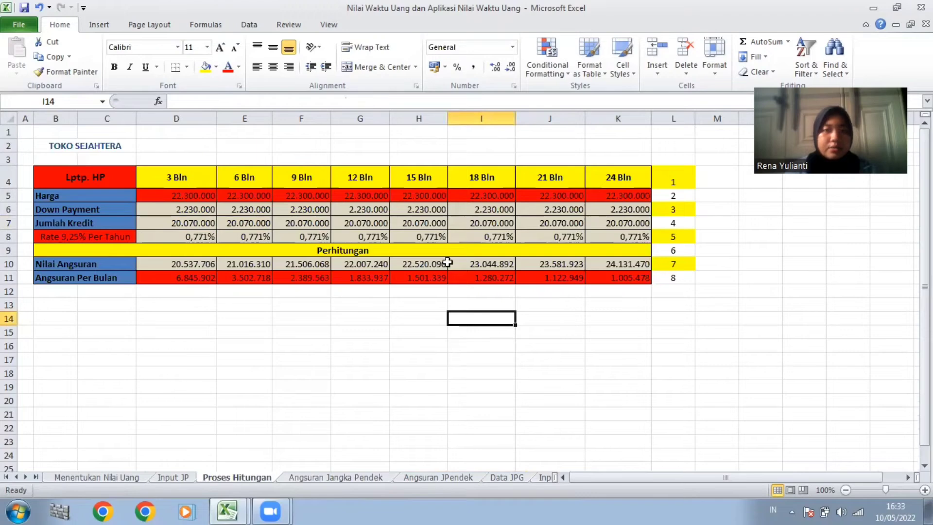
click(306, 477)
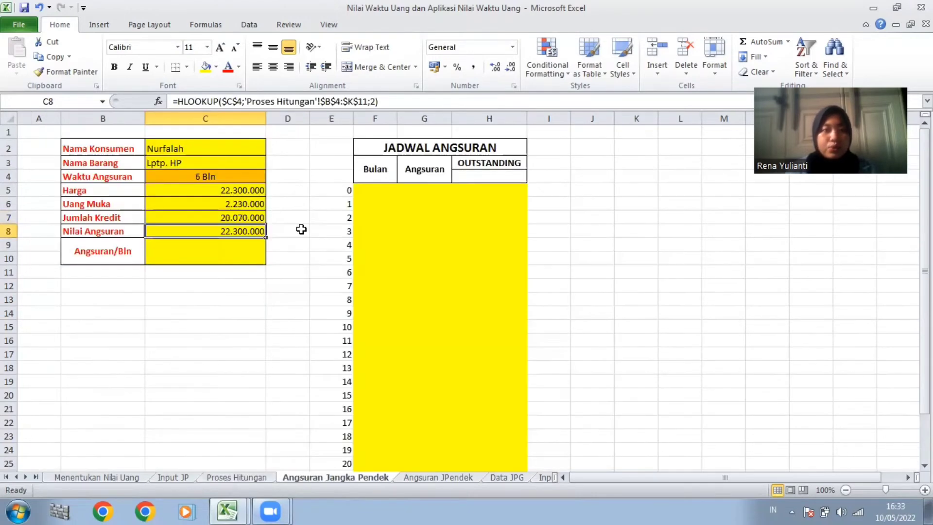
click(375, 101)
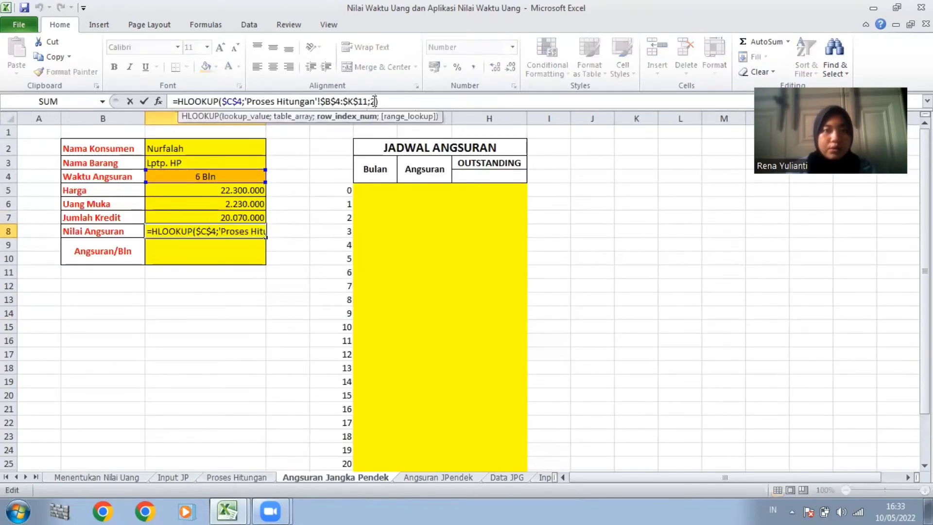
key(BackSpace)
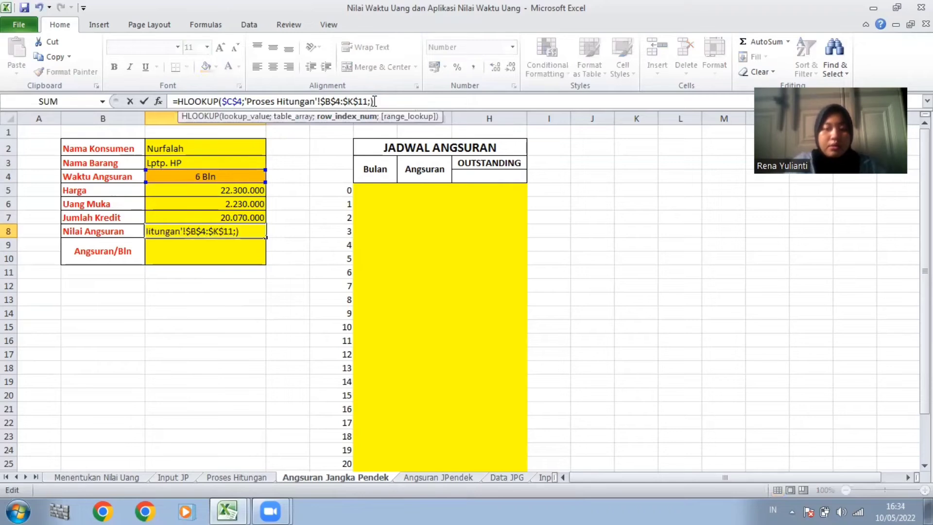
text(7)
key(Return)
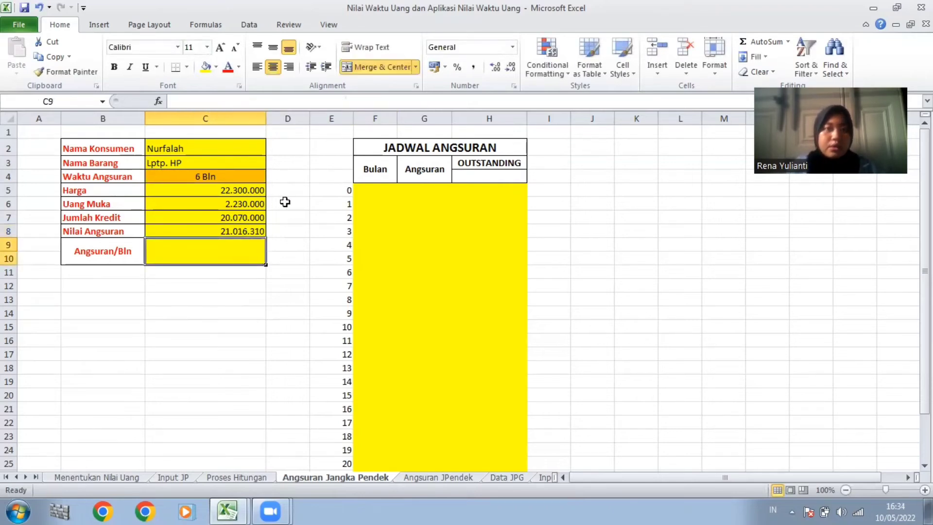
- Try to fill the Nilai Angsuran formula from C8 down into the merged Angsuran/Bln cell
click(246, 224)
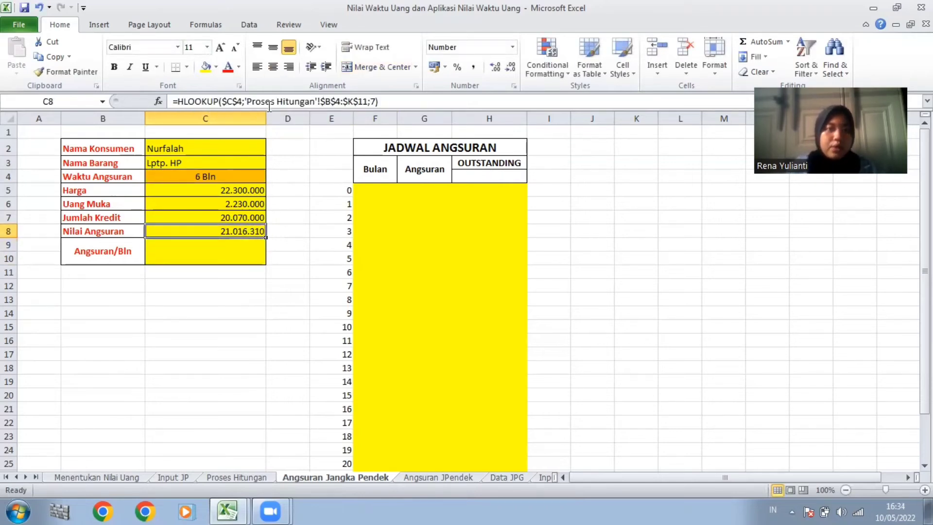
click(379, 101)
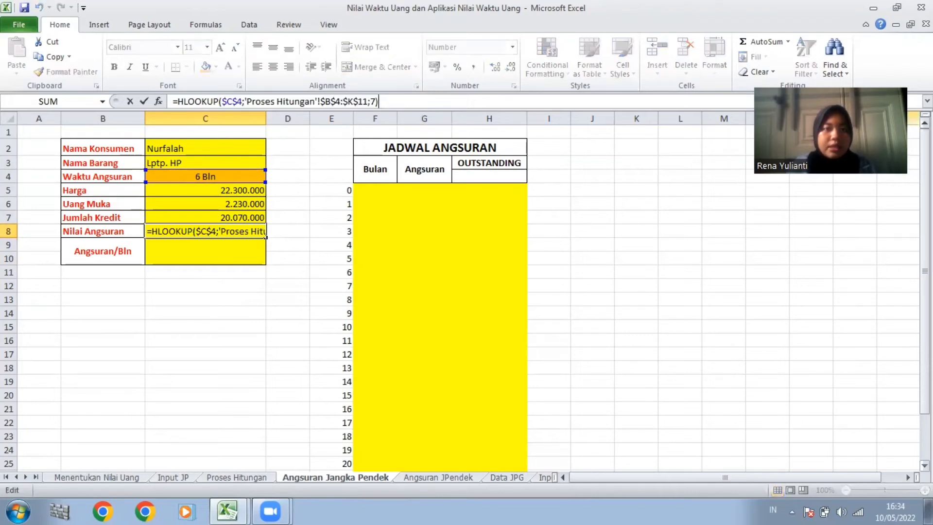
click(266, 234)
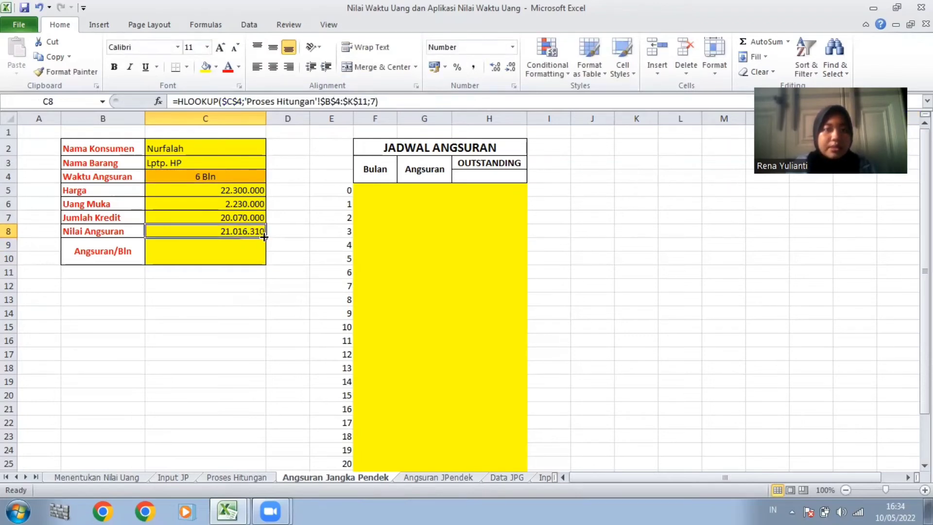
drag(265, 238, 262, 260)
click(467, 302)
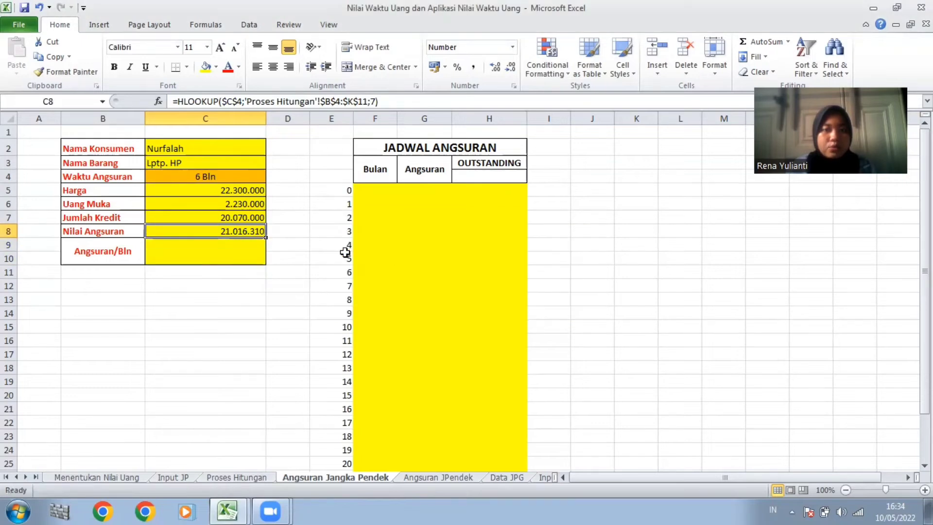
click(285, 248)
- Copy the Nilai Angsuran formula text into the Angsuran/Bln cell C9 and set its row index to 8
click(234, 230)
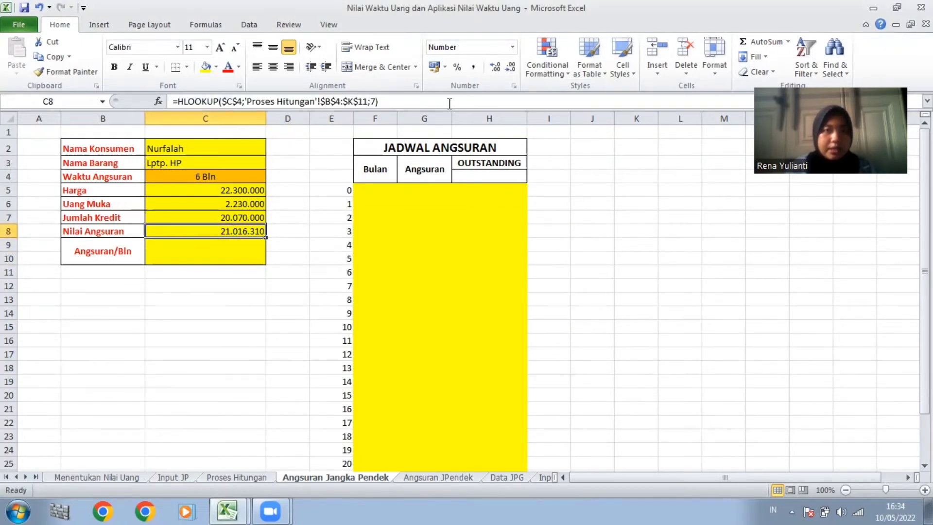
drag(461, 102, 78, 60)
key(ctrl+c)
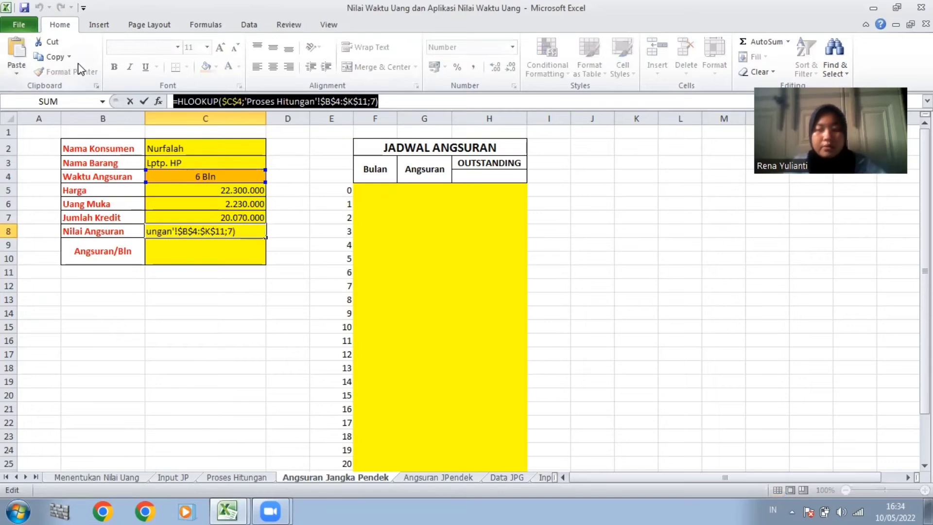
key(Return)
click(179, 103)
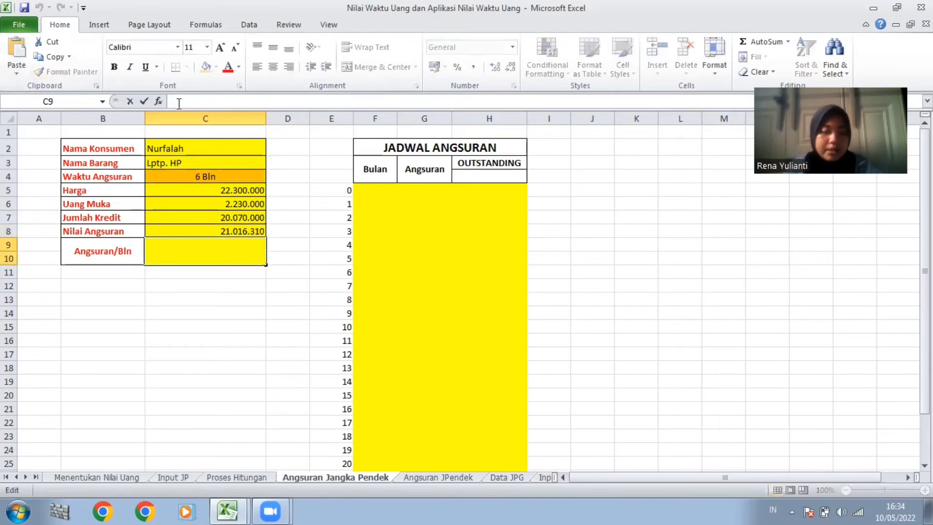
key(ctrl+v)
click(376, 102)
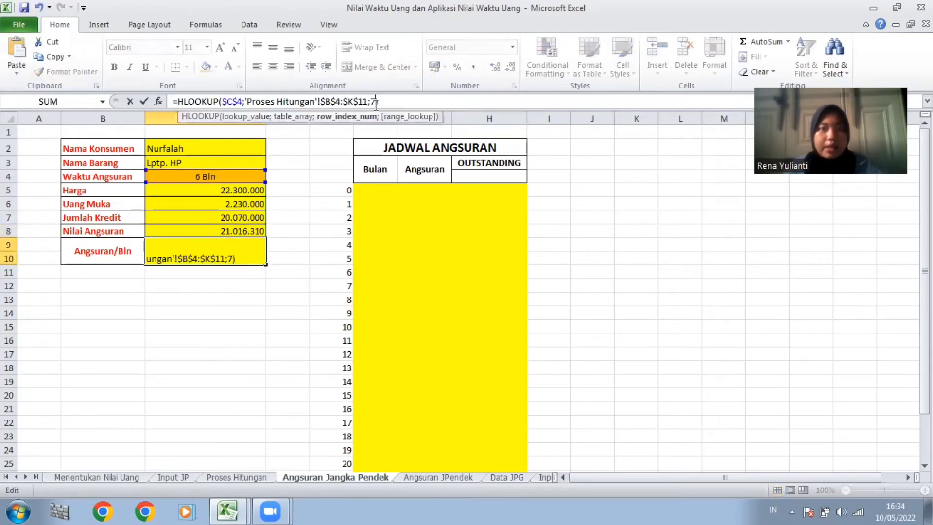
key(BackSpace)
text(8)
click(248, 262)
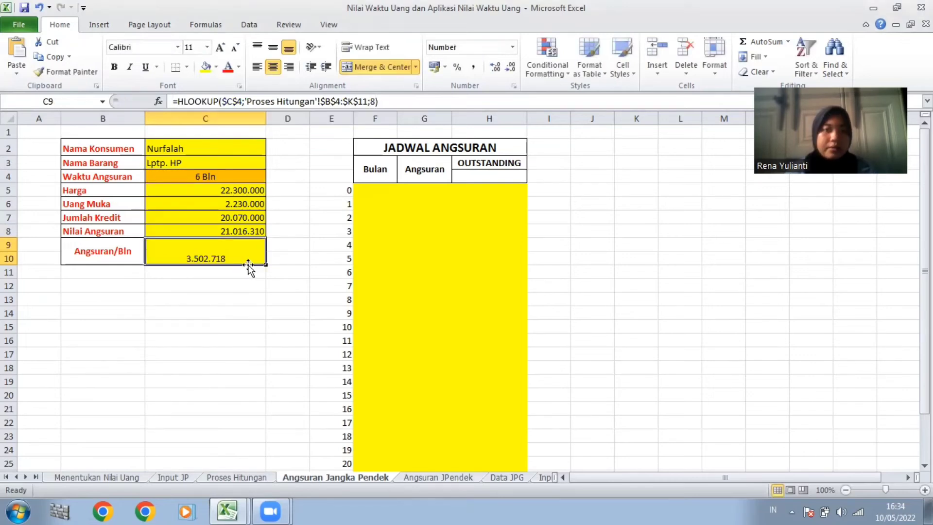
- Middle-align the Angsuran/Bln value vertically in C9 and compare it with the 6 Bln column on Proses Hitungan
click(224, 287)
click(219, 258)
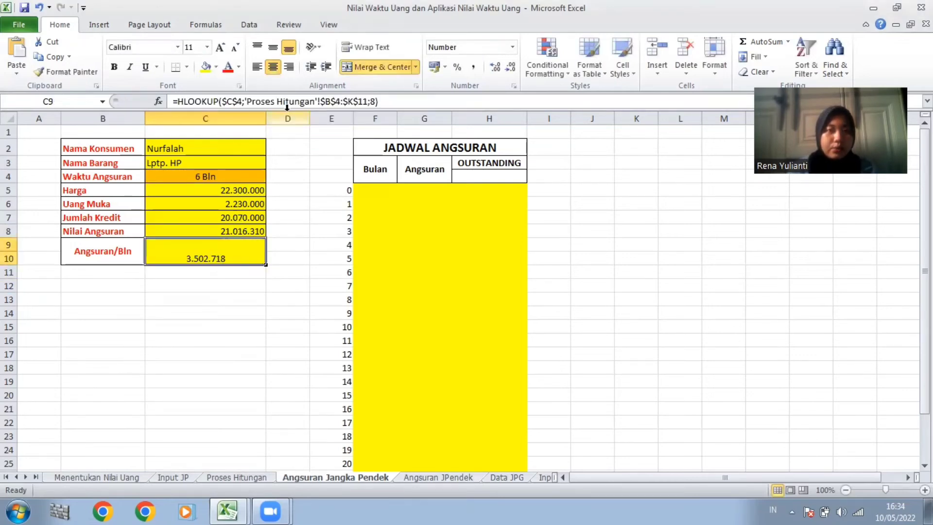
click(275, 49)
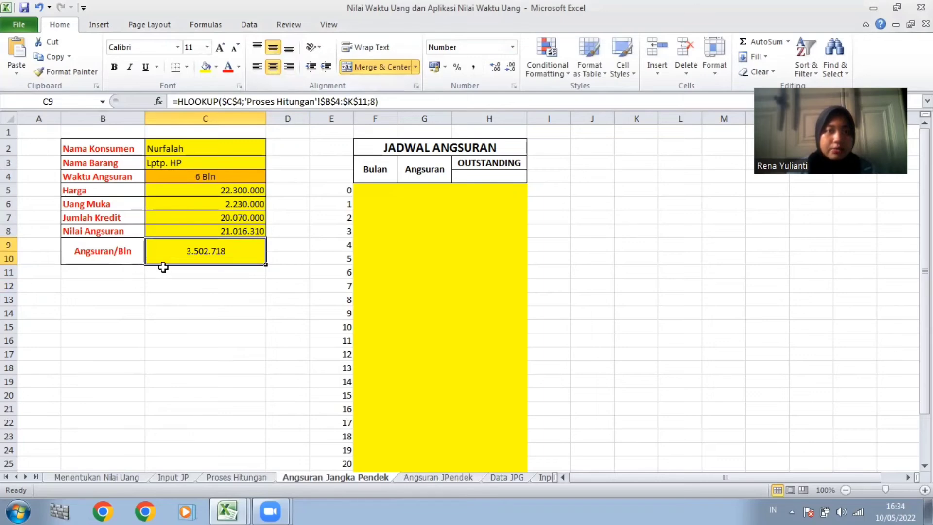
click(243, 478)
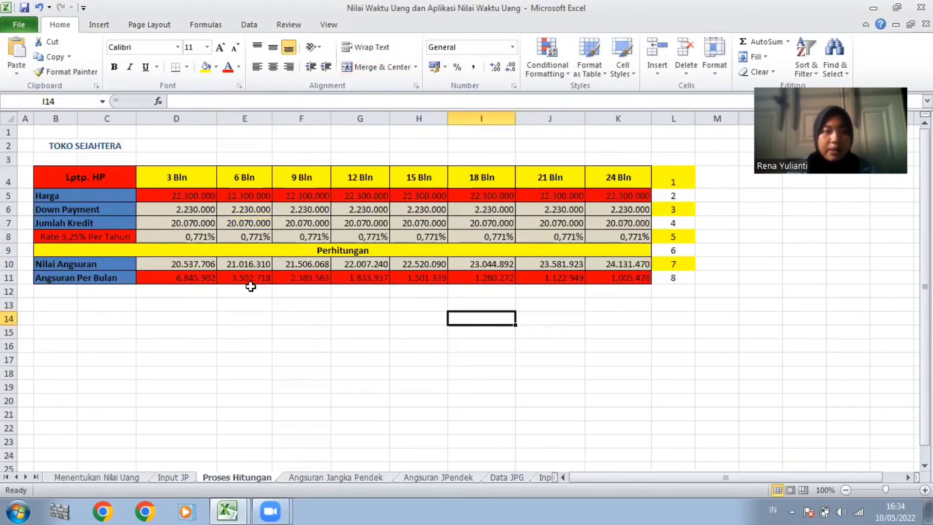
click(305, 478)
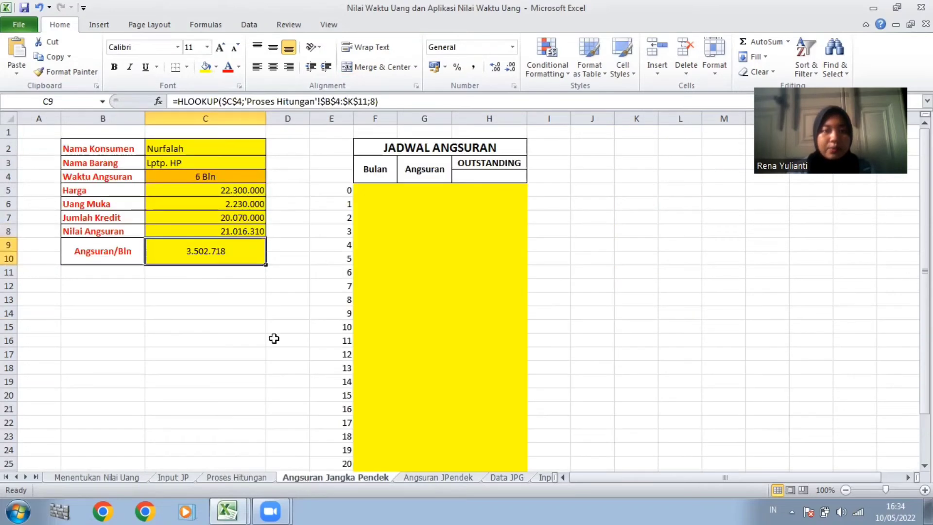
- Enter 0 for both Bulan and Angsuran in the first row of the Jadwal Angsuran table, F5 and G5
click(388, 188)
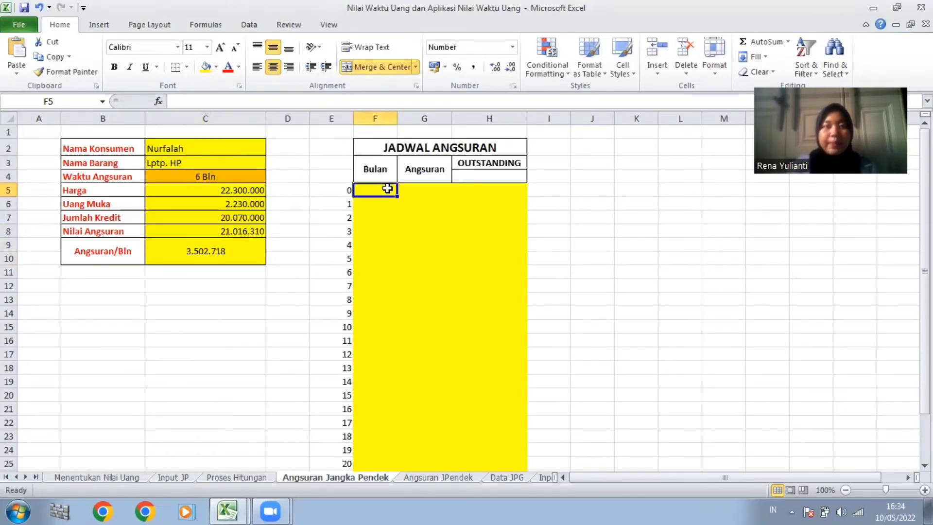
text(0)
key(Tab)
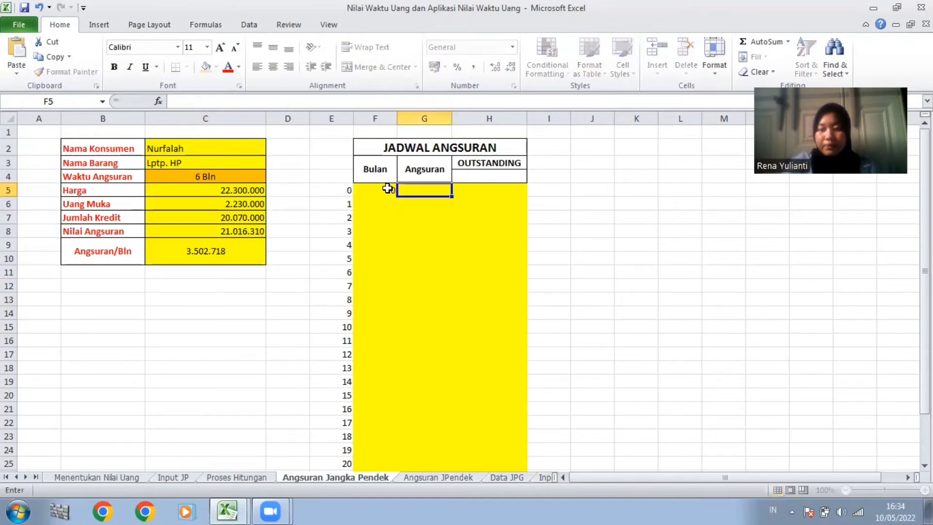
text(0)
key(Tab)
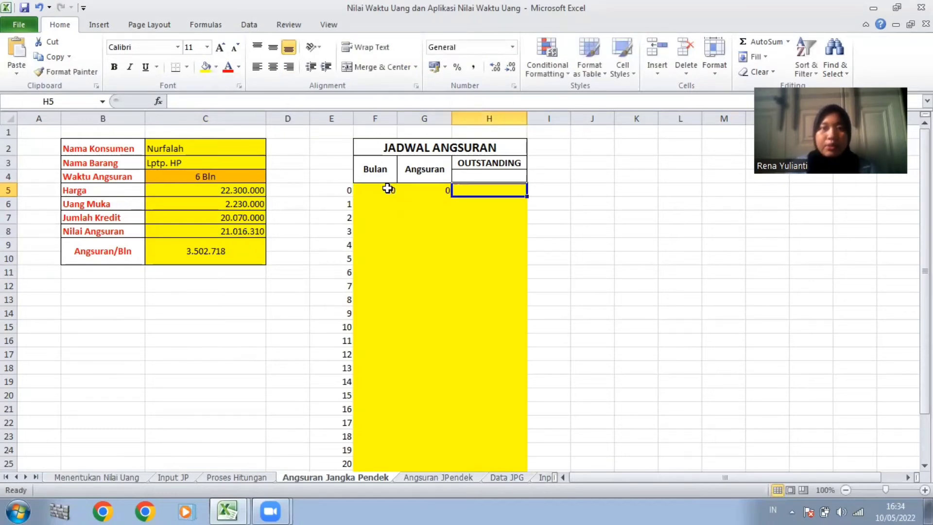
- Link H4 under the OUTSTANDING header to the Nilai Angsuran amount with =C8
key(Up)
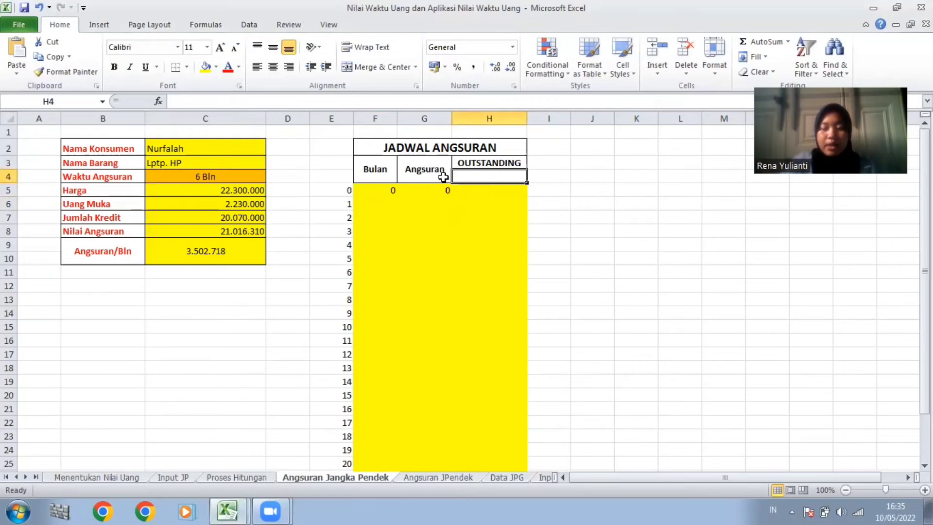
text(=)
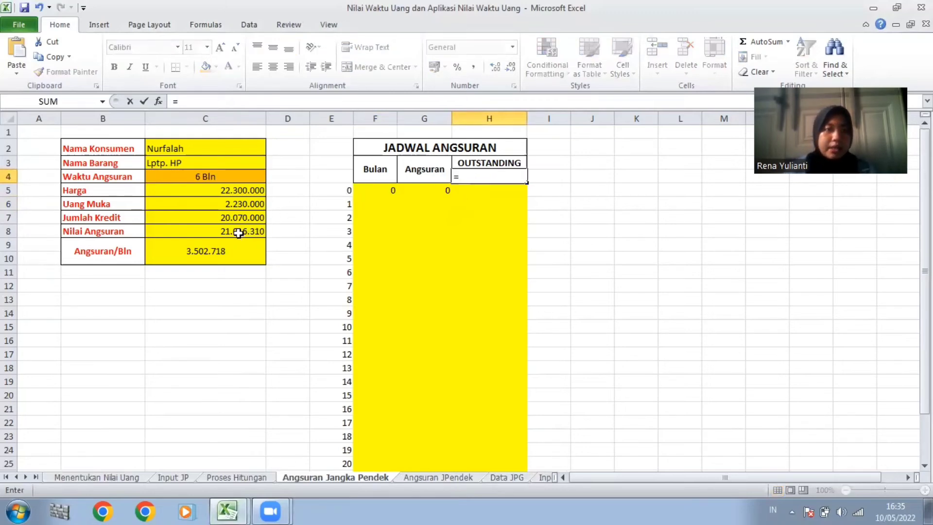
click(204, 231)
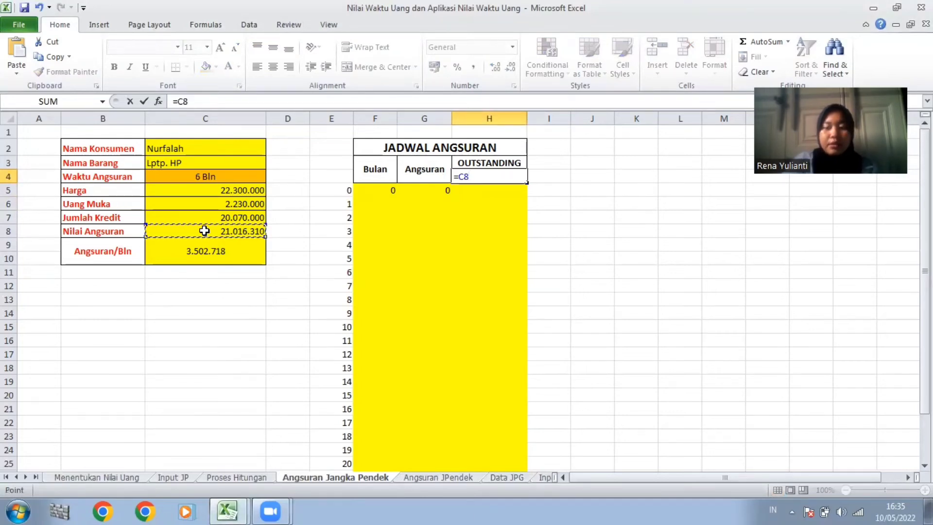
key(Return)
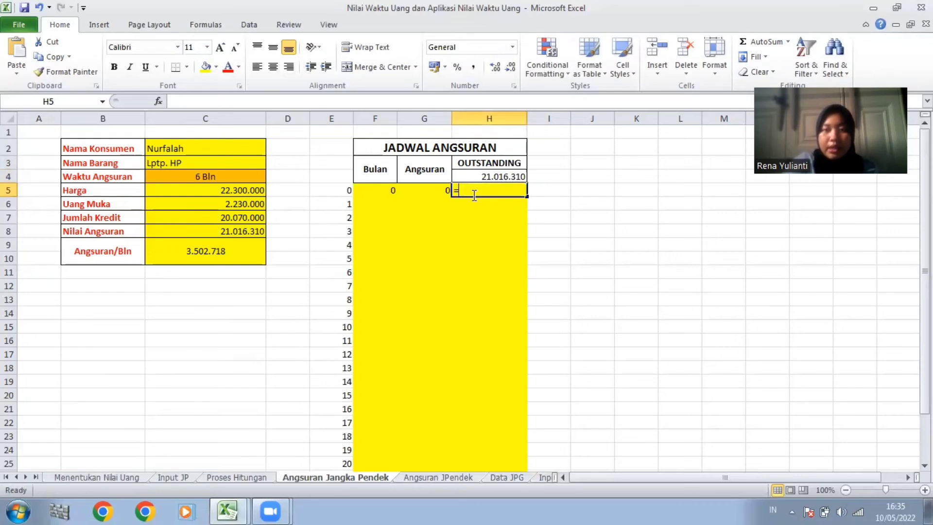
- Set the month-0 OUTSTANDING cell H5 to the absolute reference =$H$4
text(=)
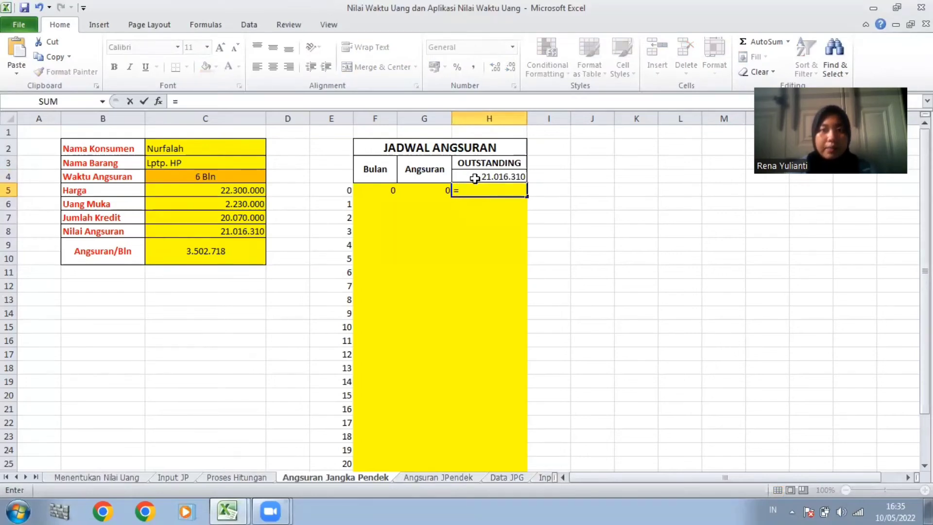
click(475, 177)
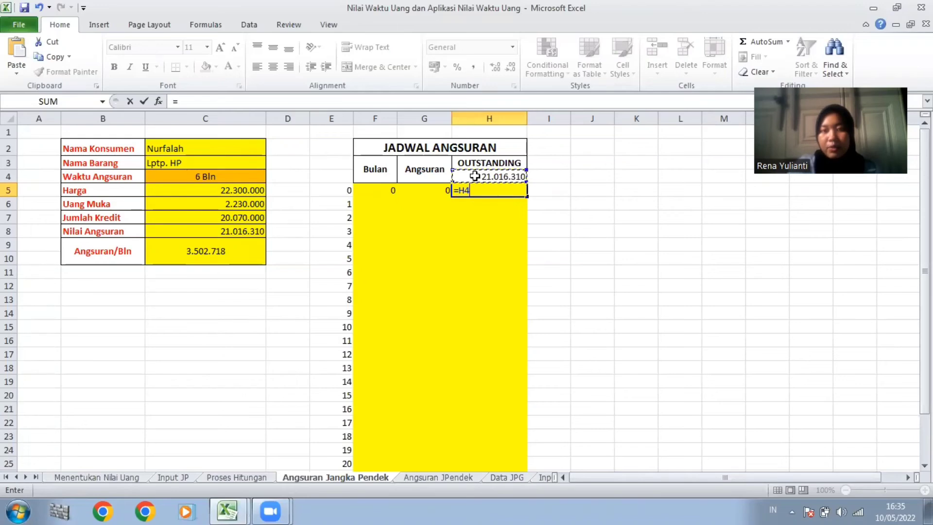
key(F4)
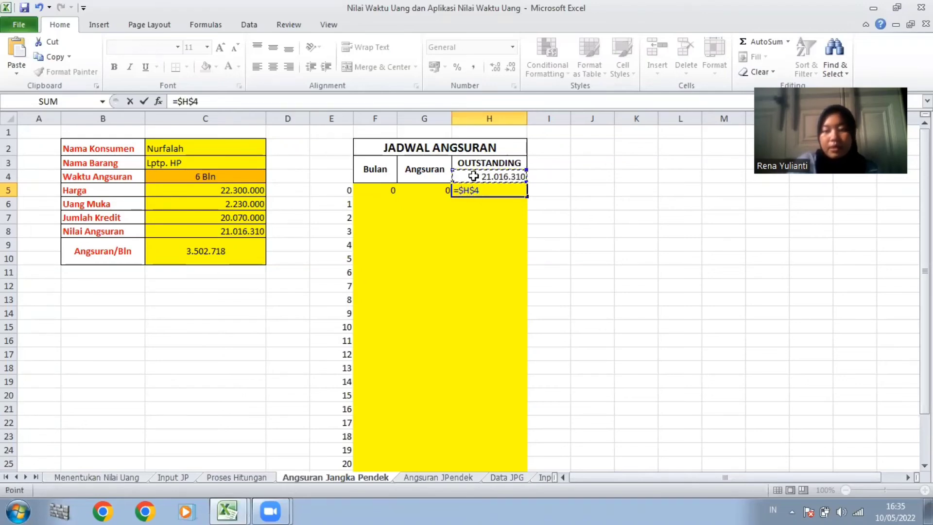
key(Return)
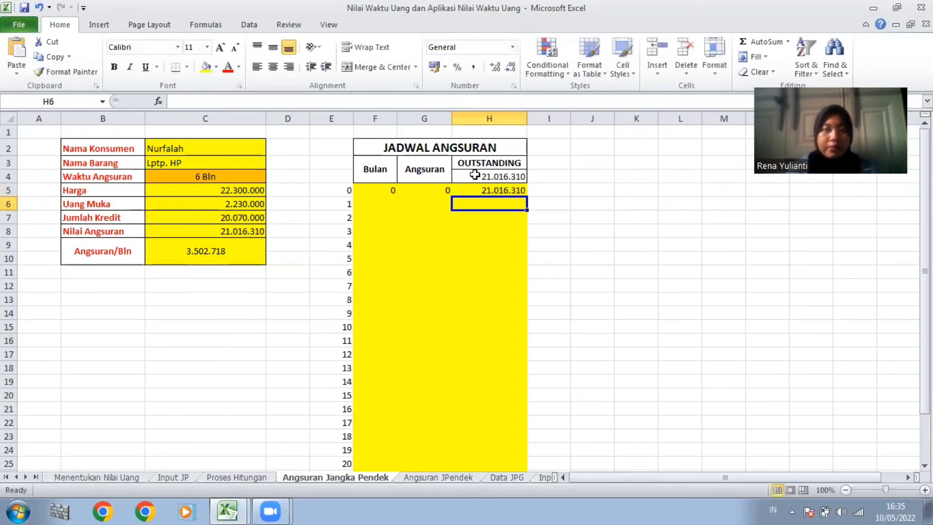
- Enter =IF(E6>$C$4;"";E6) in Bulan cell F6 so months beyond the Waktu Angsuran term stay blank
click(373, 202)
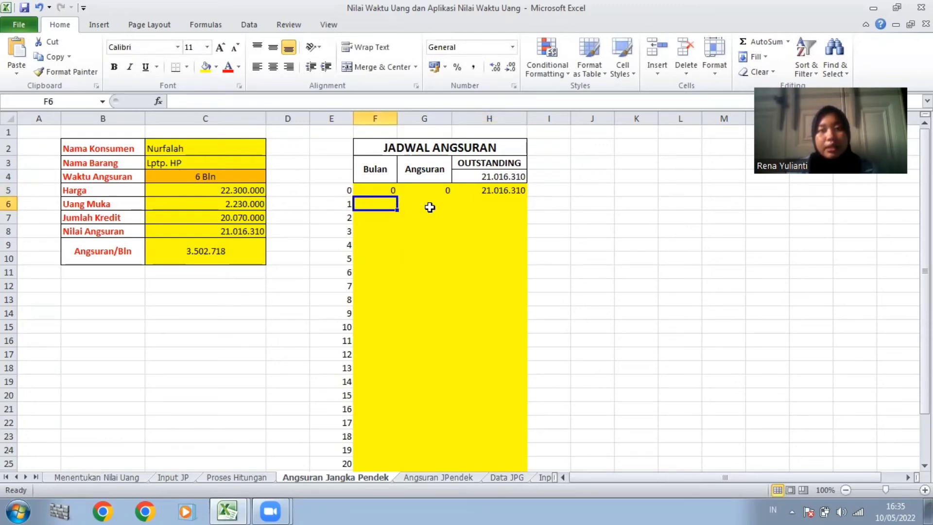
click(384, 228)
click(381, 201)
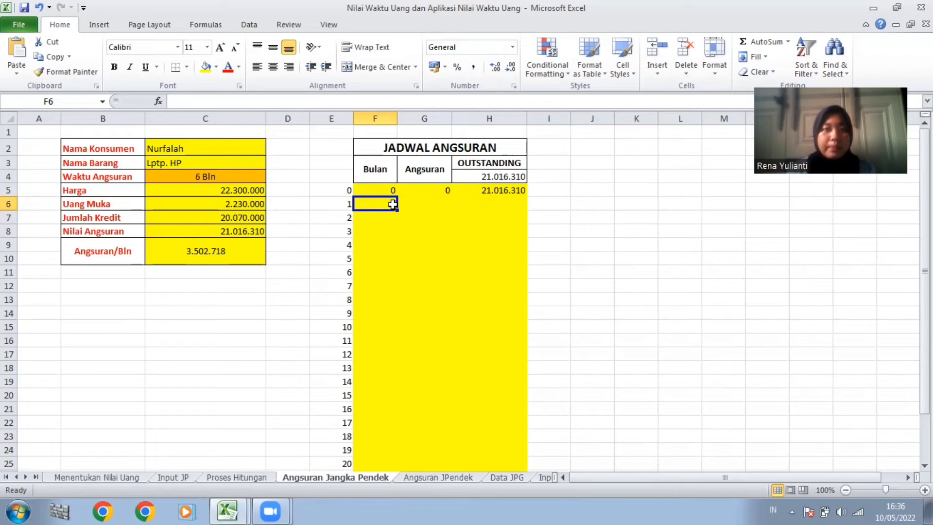
text(=)
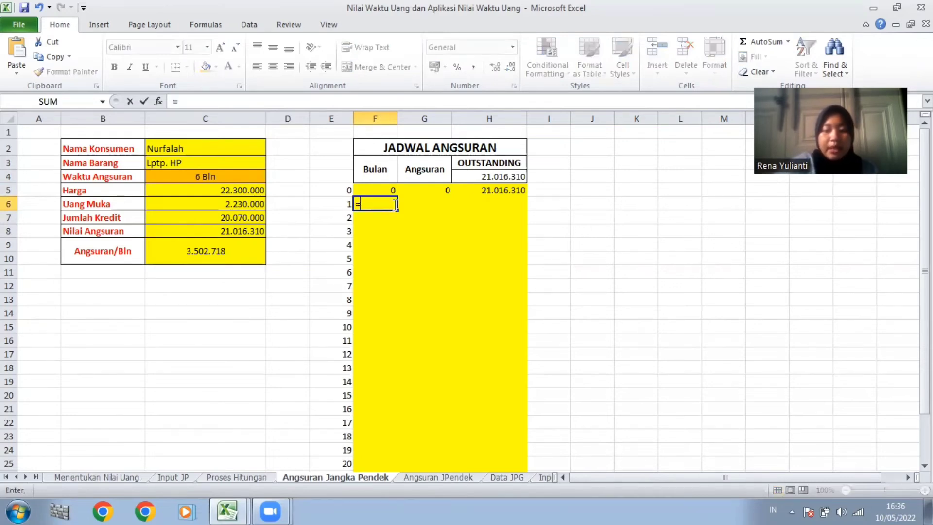
text(if()
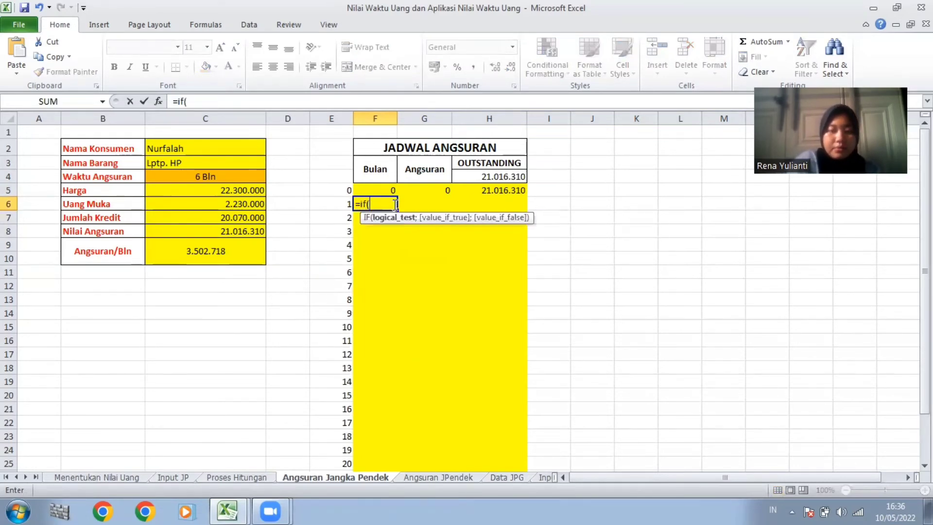
click(342, 205)
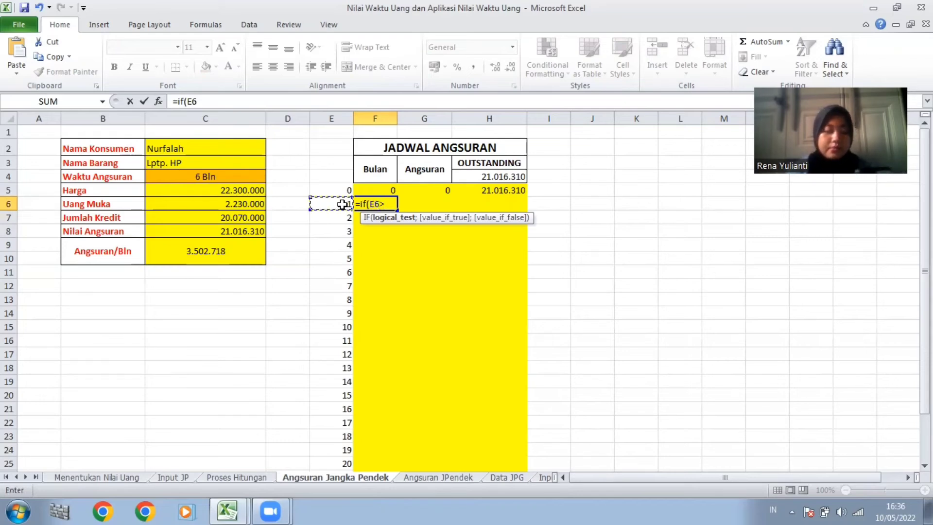
text(>)
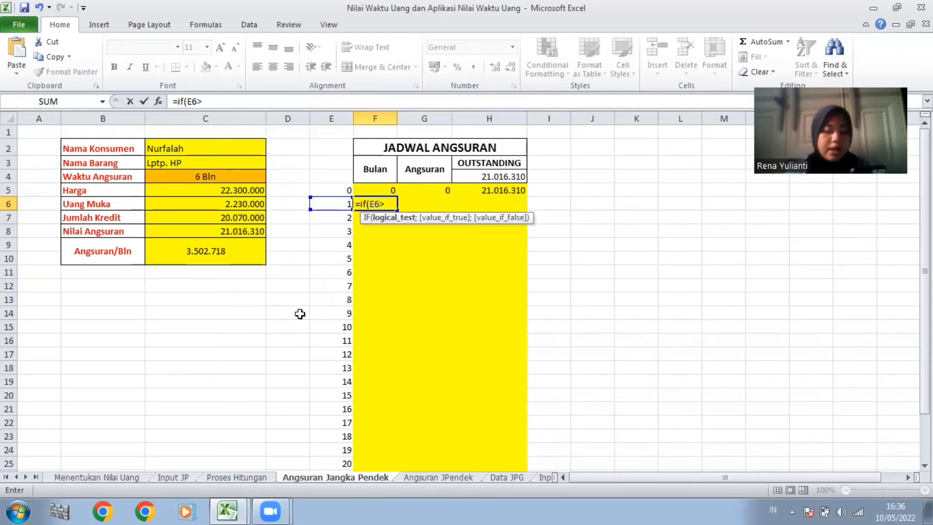
click(247, 179)
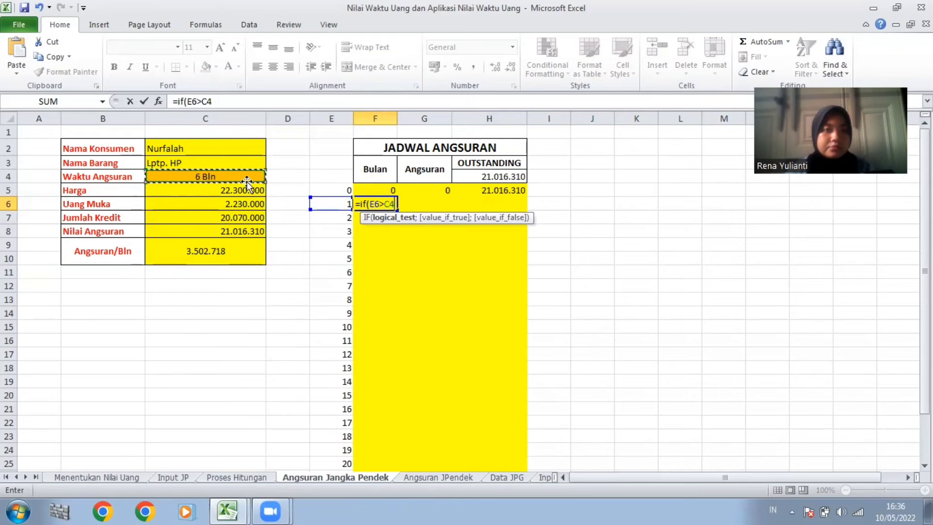
key(F4)
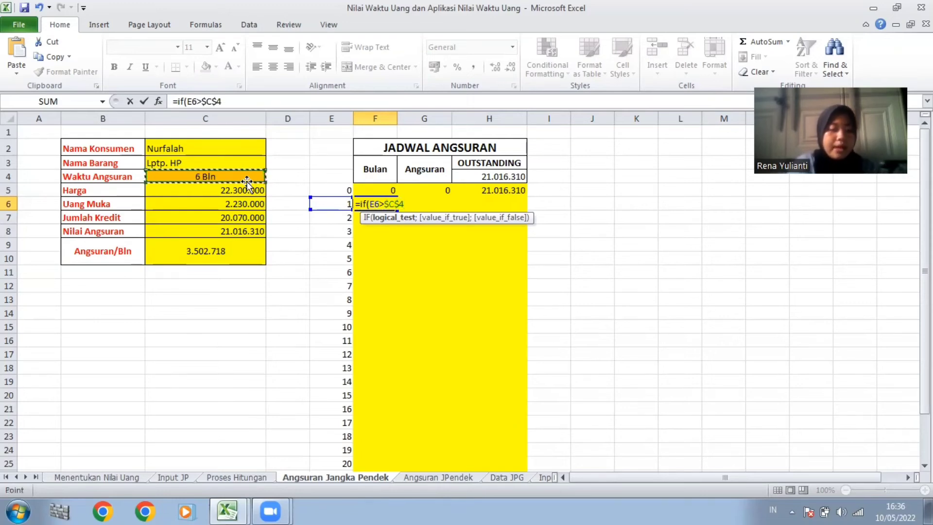
text(;"")
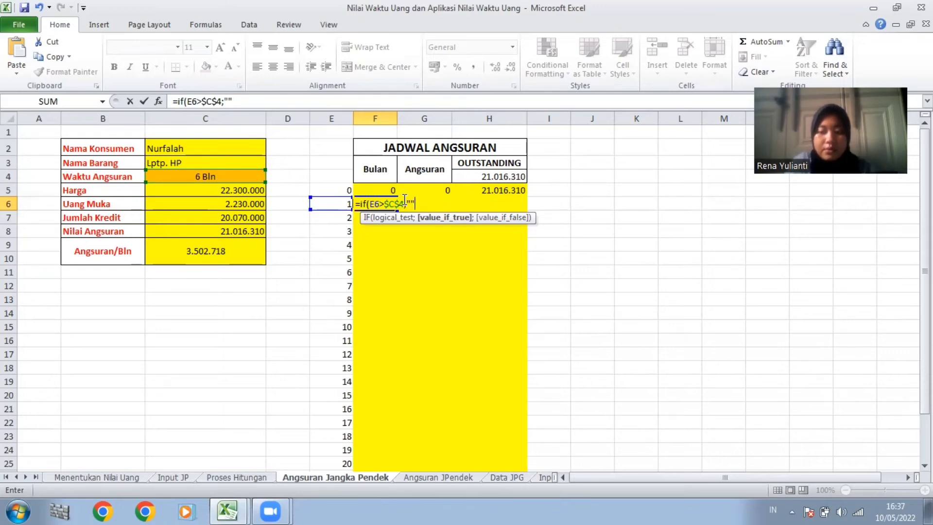
text(;)
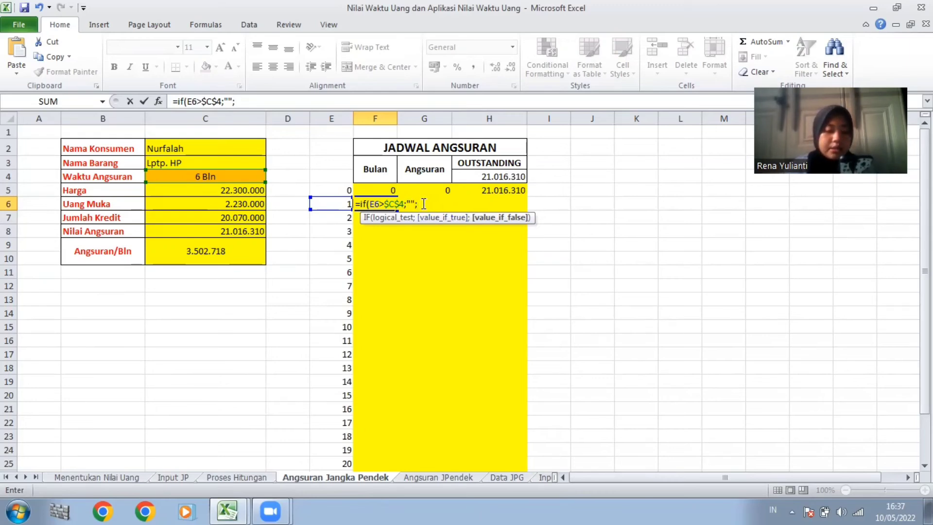
click(333, 208)
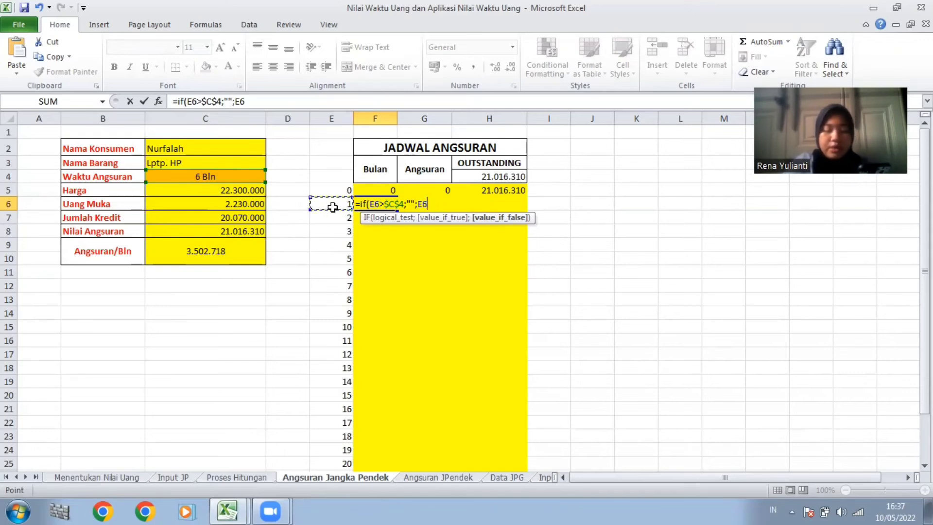
text())
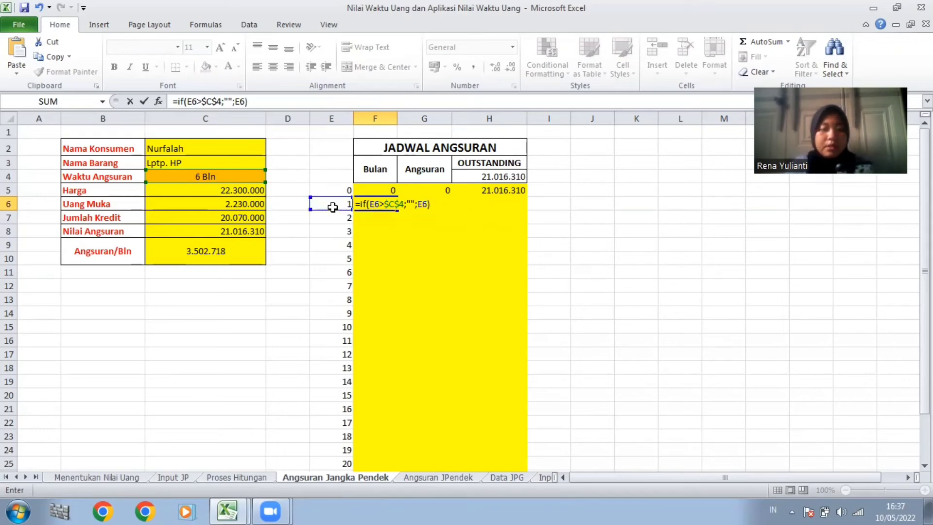
key(Return)
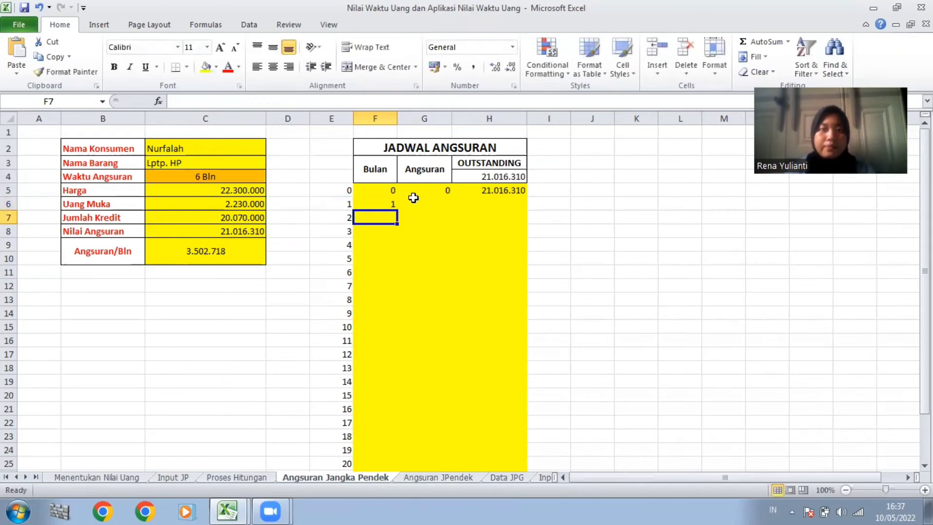
- Enter =IF(F6="";"";$C$9) in Angsuran cell G6 to return the monthly installment for each listed month
click(415, 204)
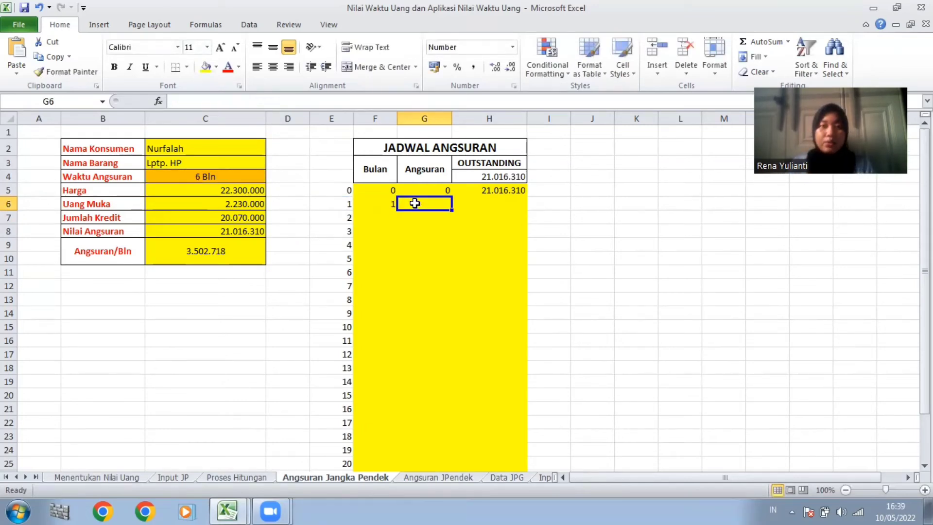
text(=)
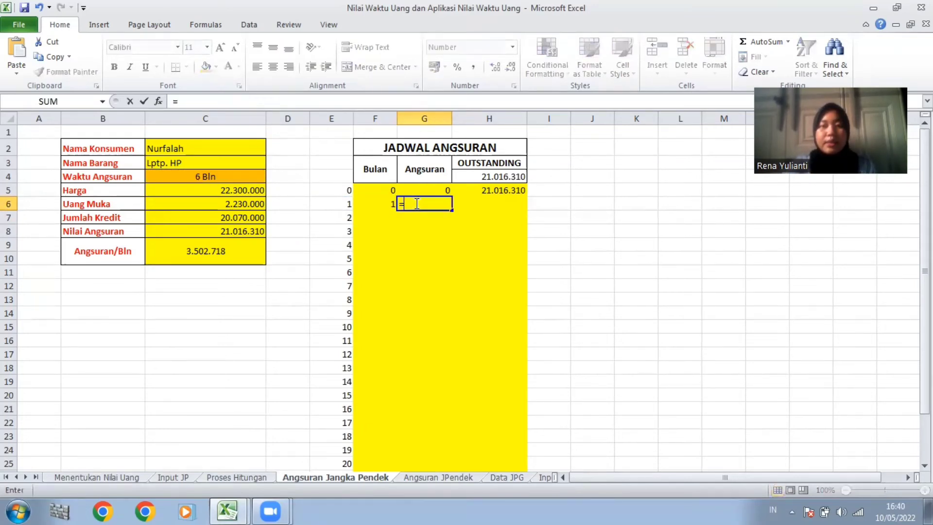
text(i)
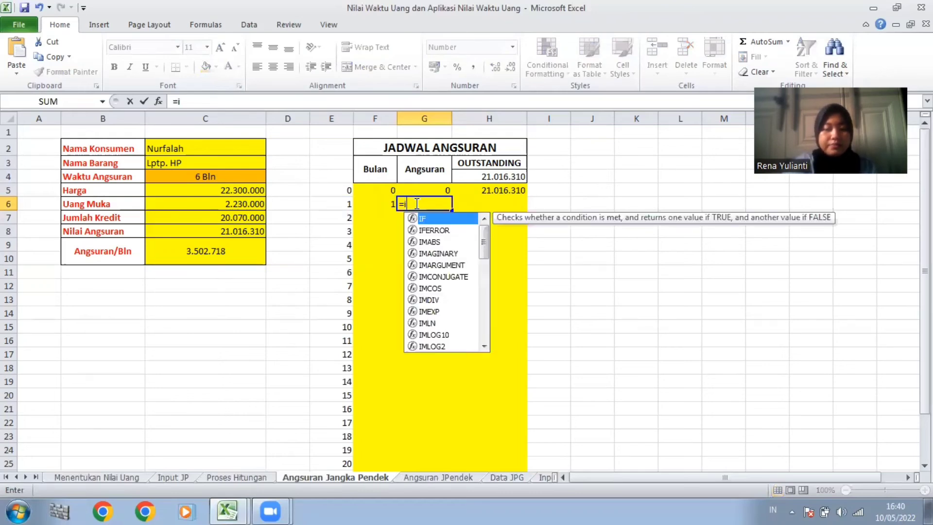
text(f()
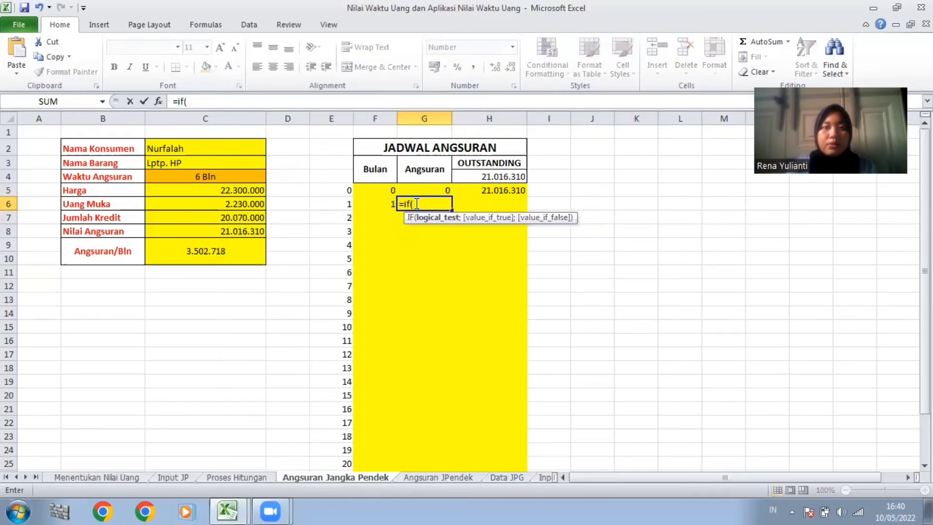
click(379, 204)
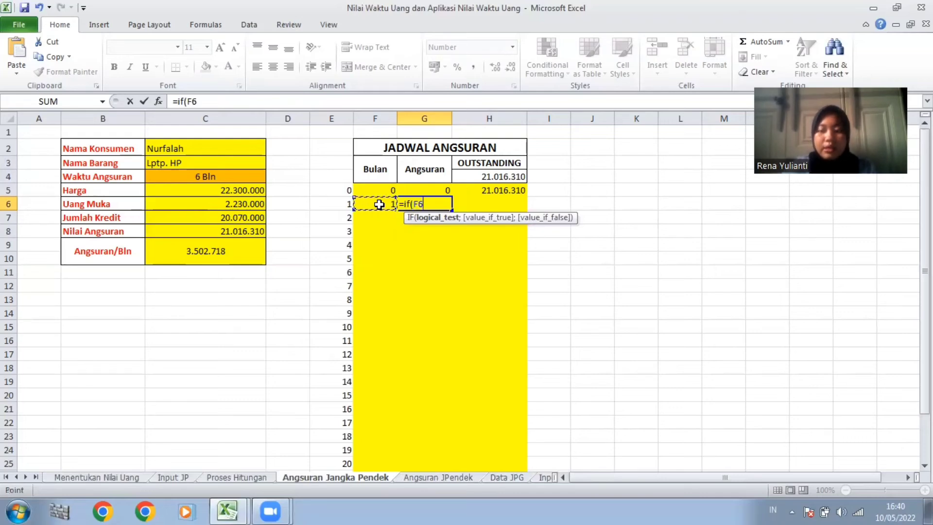
text(=)
text("";"")
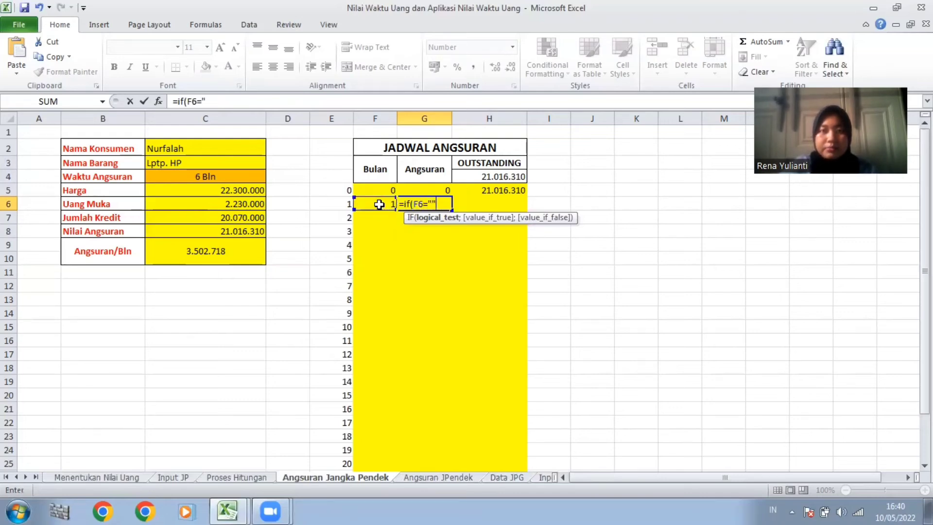
text(;)
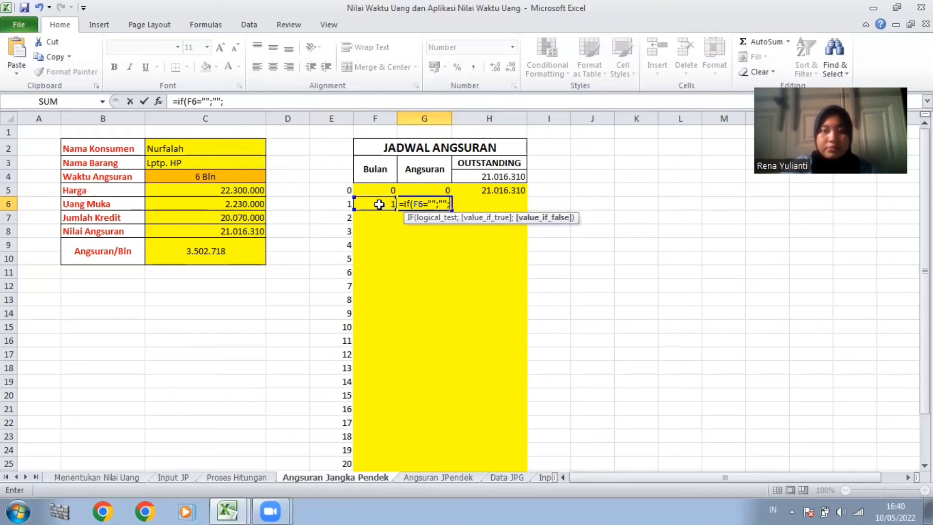
click(217, 251)
key(F4)
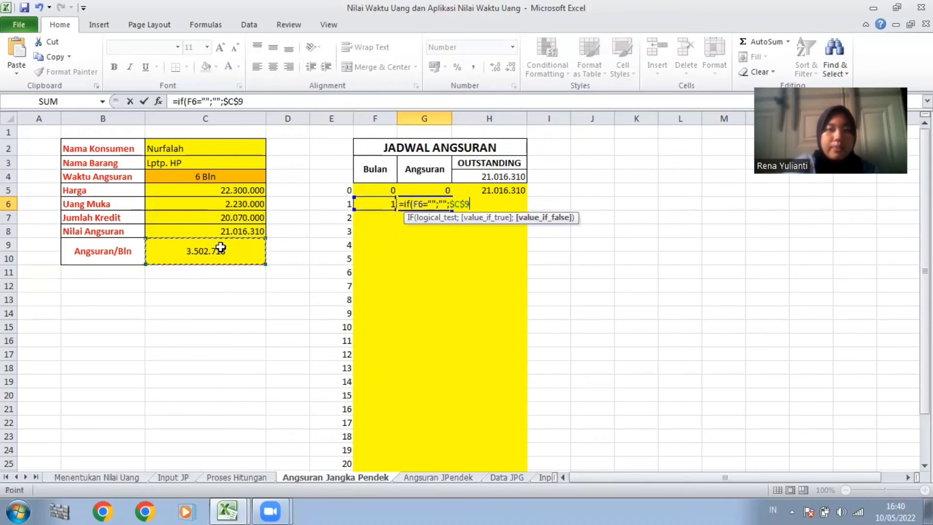
text())
key(Return)
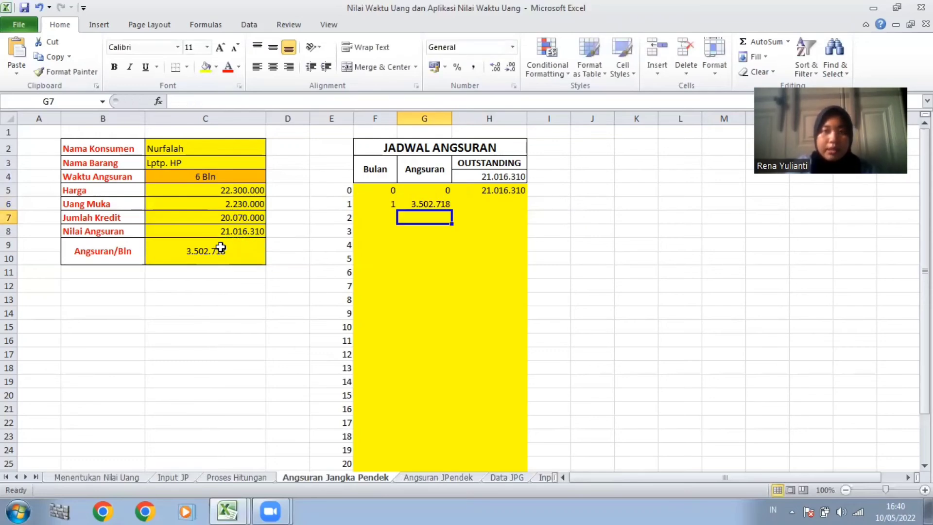
- Enter =IF(F6="";"";H5-G6) in OUTSTANDING cell H6 to deduct the installment from the previous balance
click(485, 207)
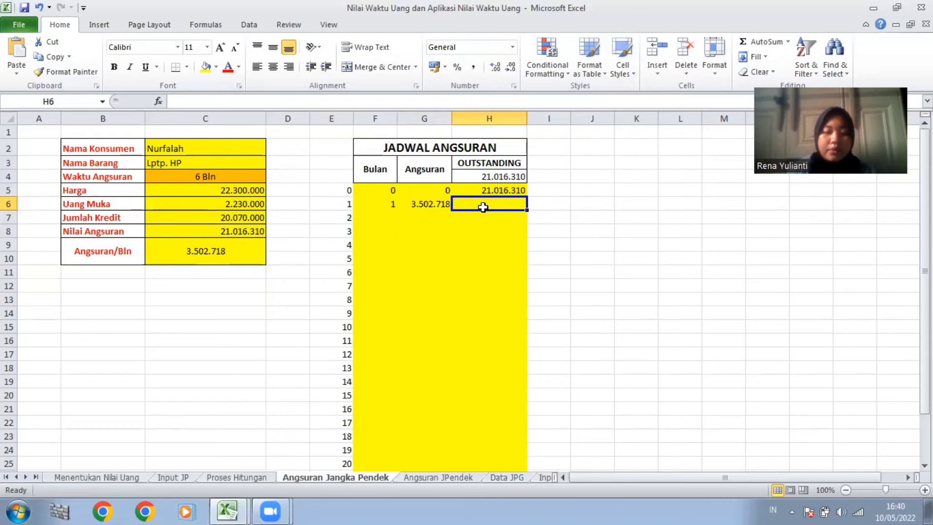
text(=if)
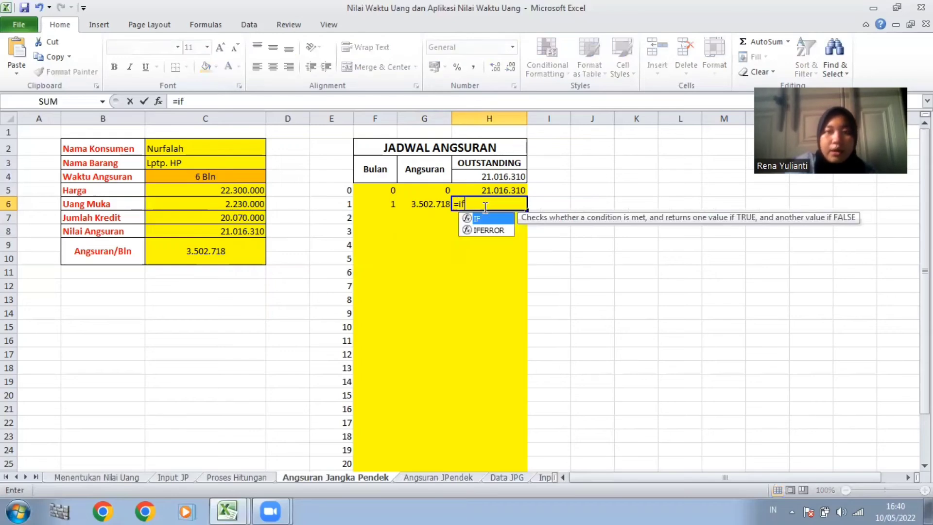
text(()
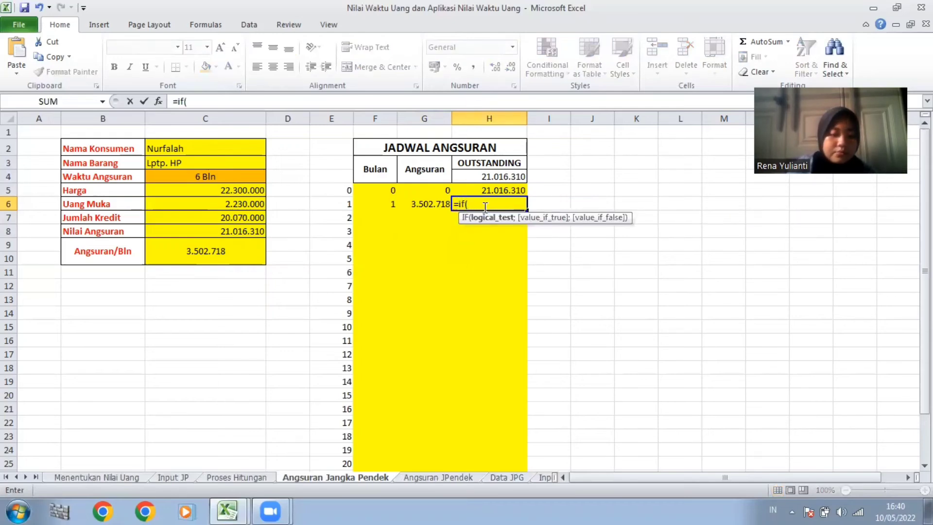
click(385, 203)
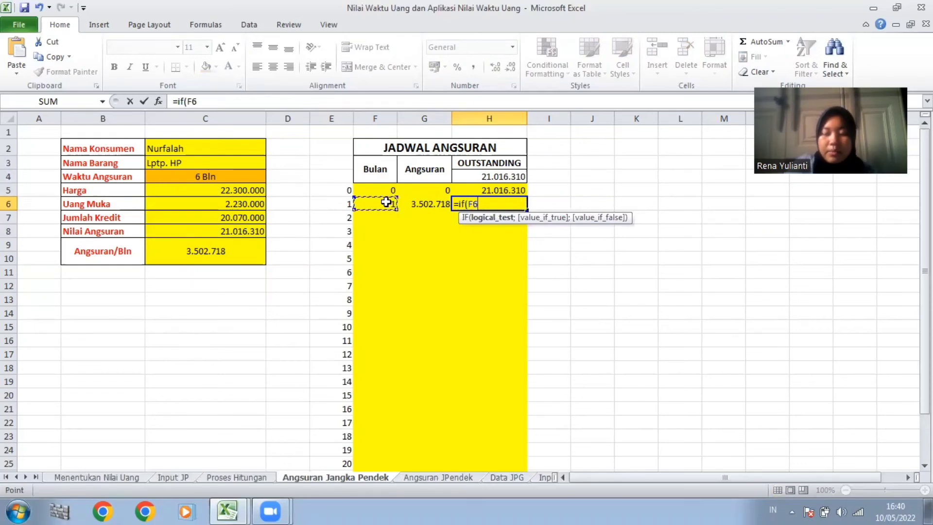
text(=)
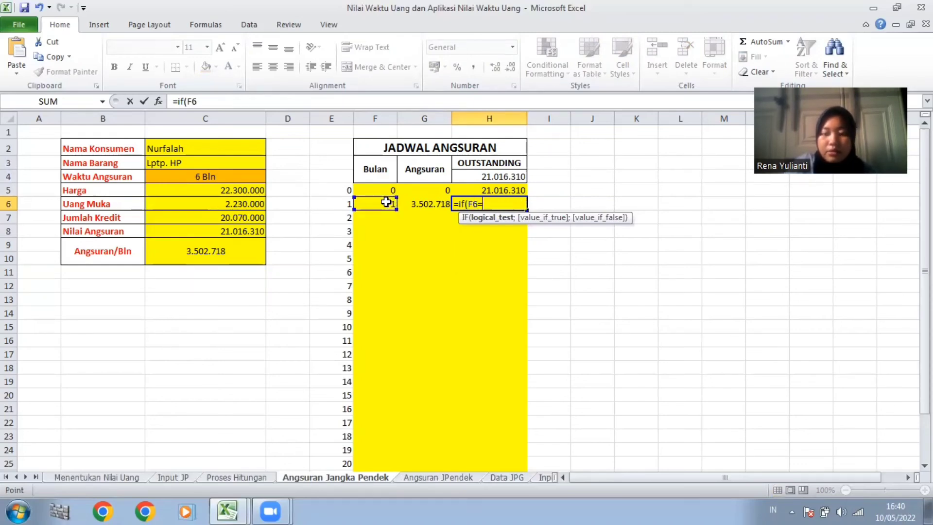
text("")
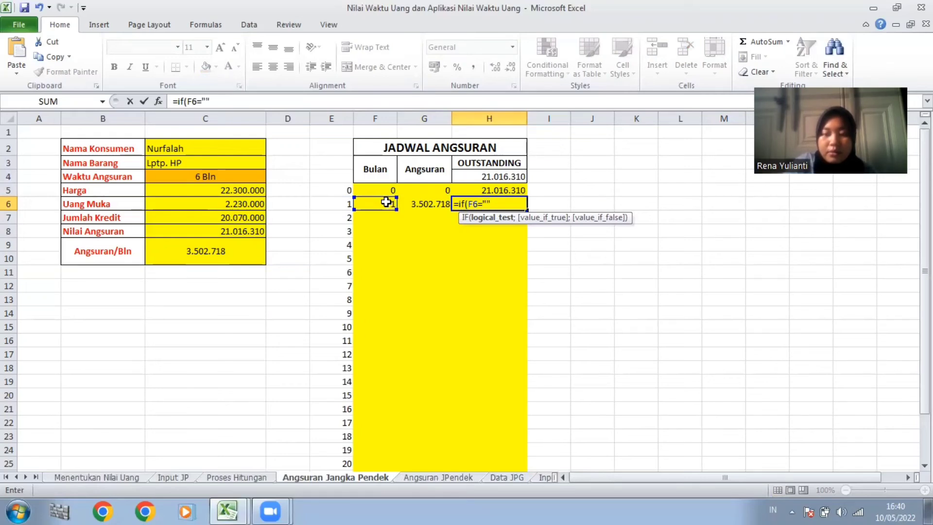
text(";"";)
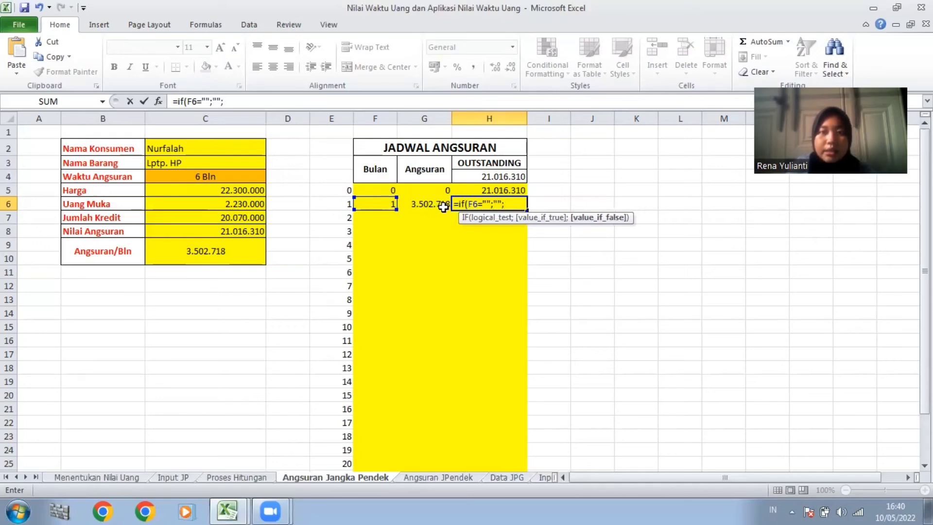
click(490, 189)
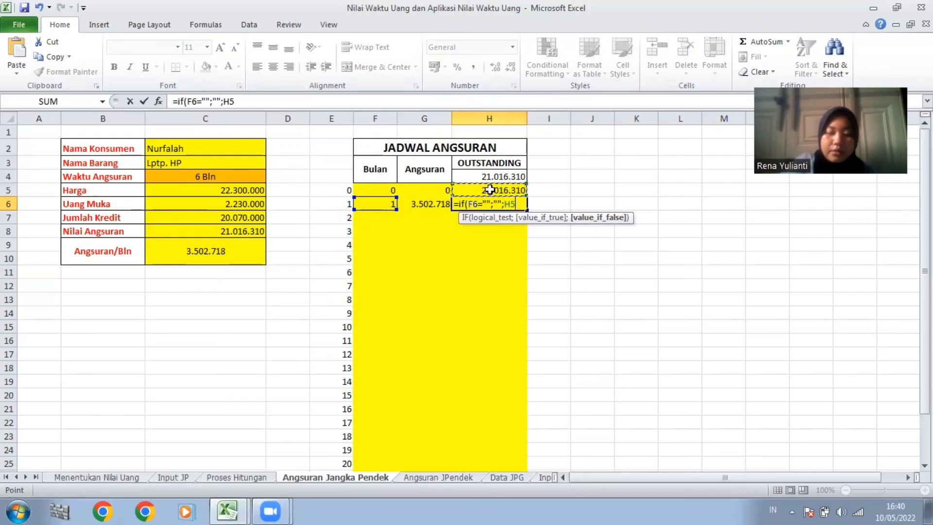
text(-)
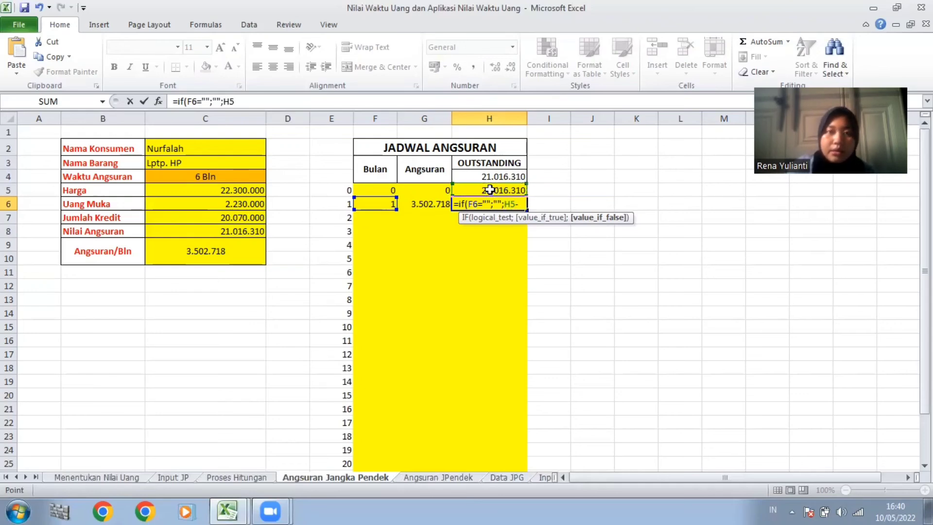
click(434, 204)
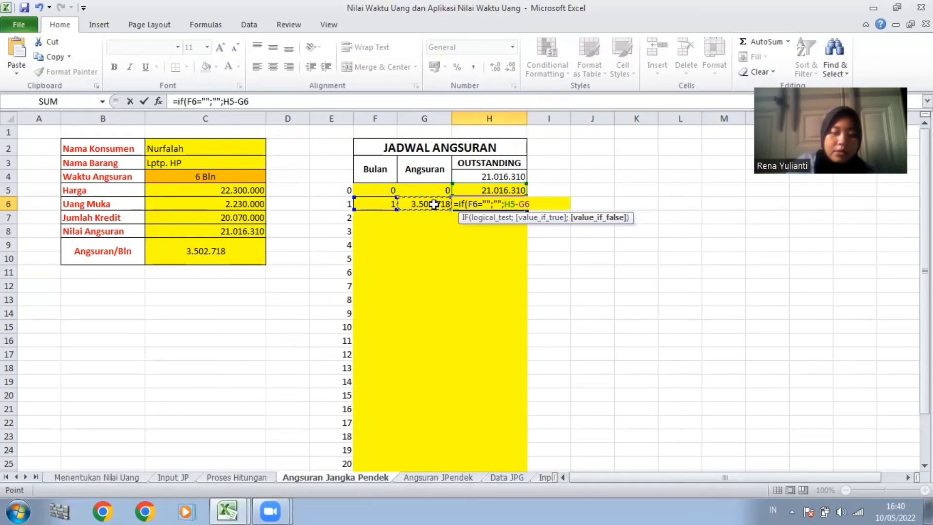
text())
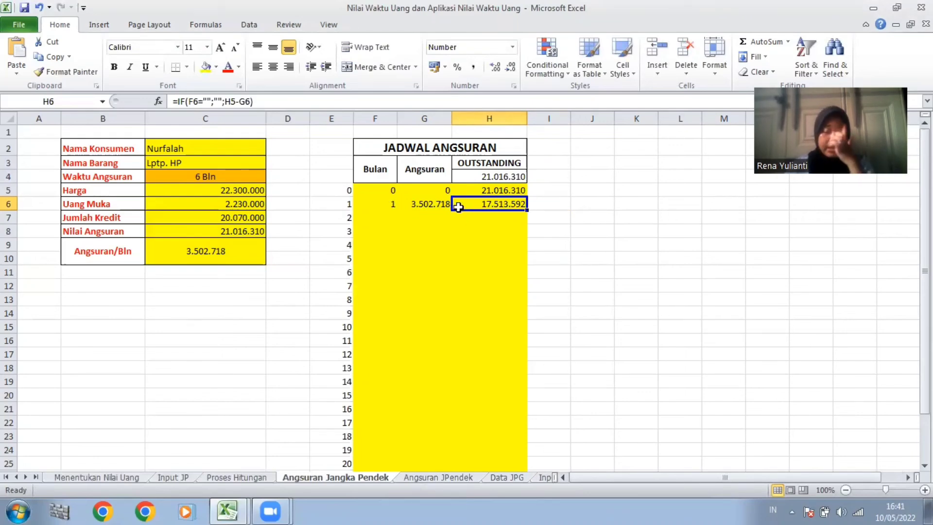
- Fill the Bulan, Angsuran and OUTSTANDING formulas in F6:H6 down to the month-24 row and check the copied cells
drag(389, 203, 525, 205)
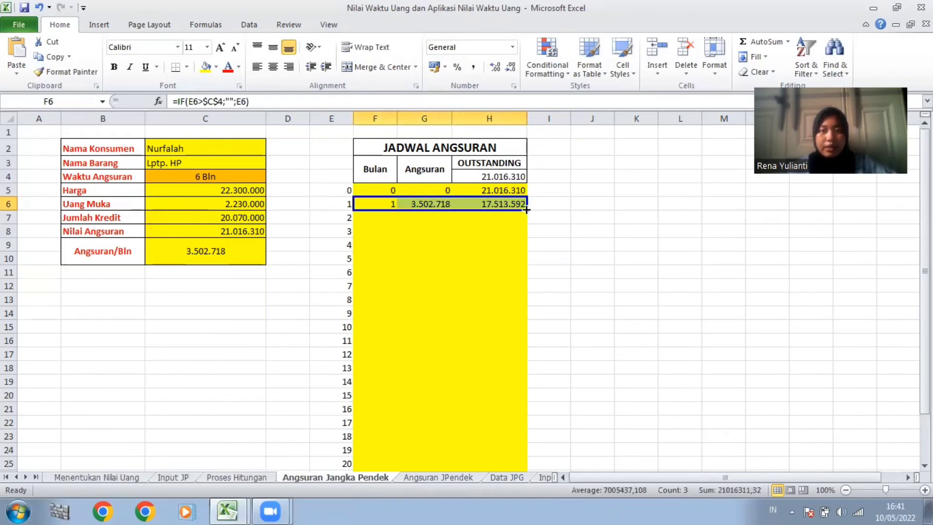
double_click(526, 210)
click(492, 299)
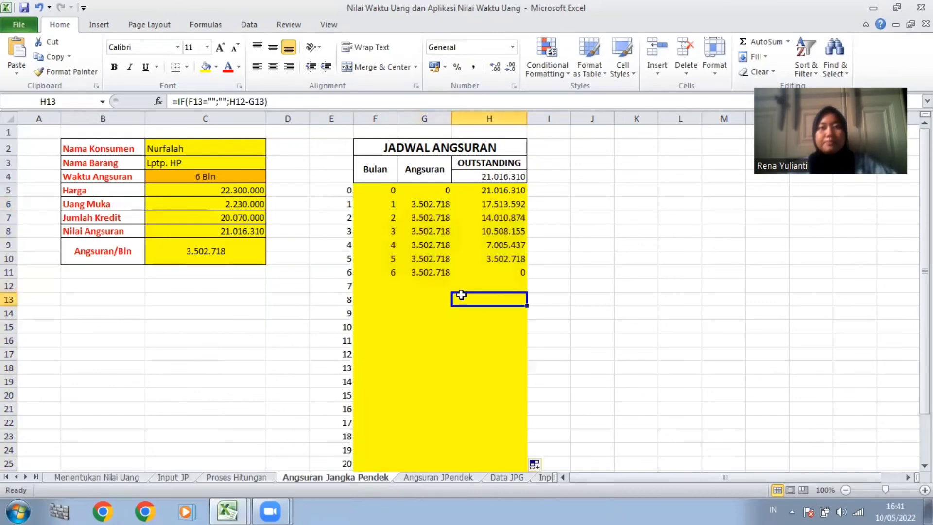
click(394, 287)
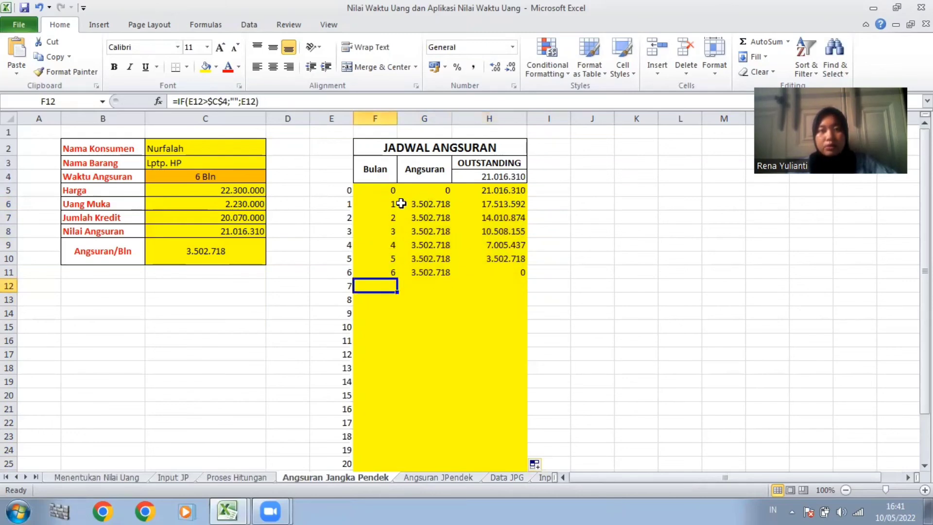
click(514, 276)
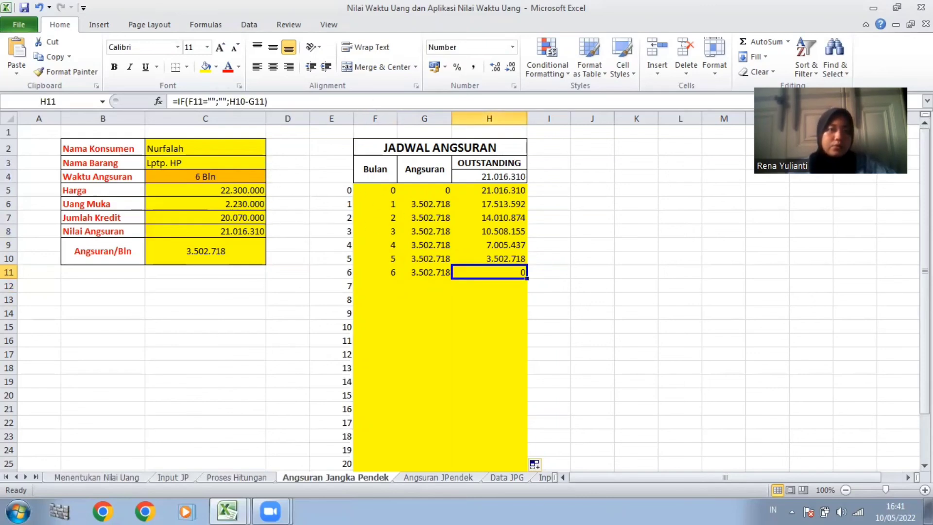
- Test the schedule with the Waktu Angsuran term in C4 set to 12 Bln
click(209, 179)
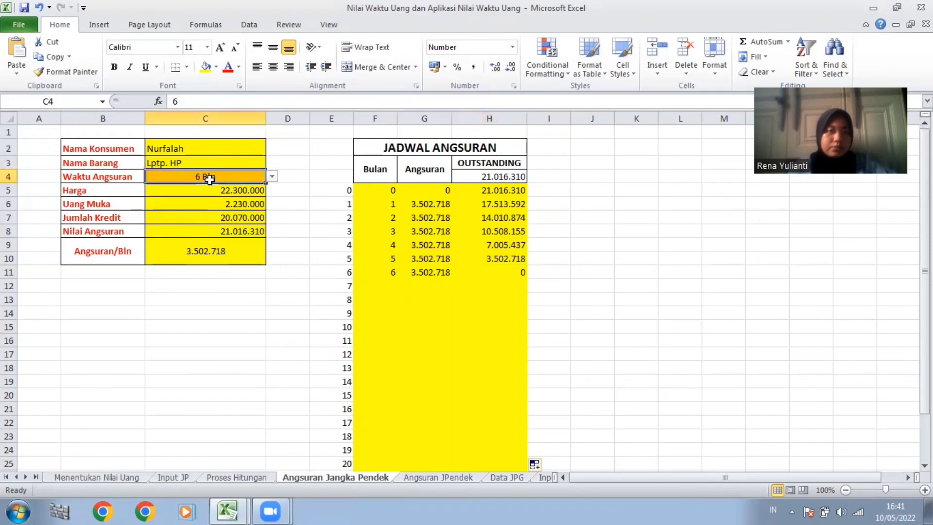
click(273, 177)
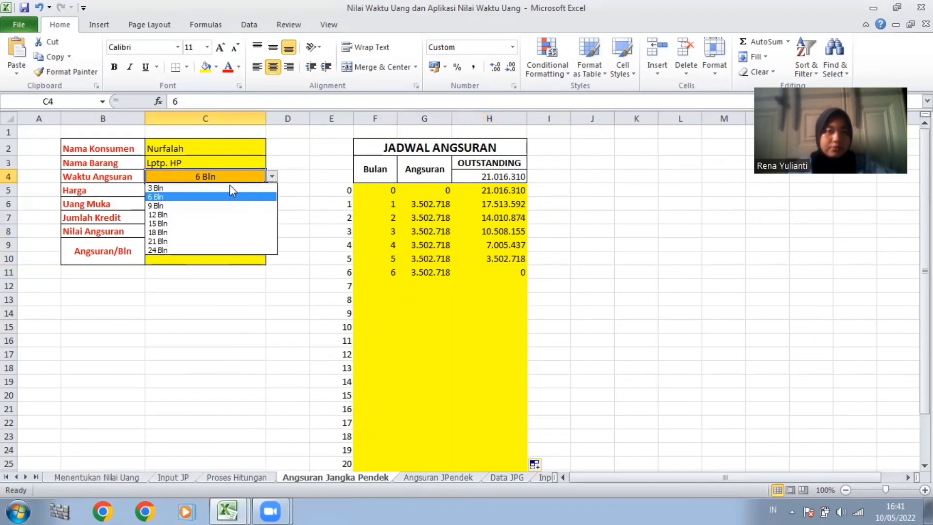
click(152, 216)
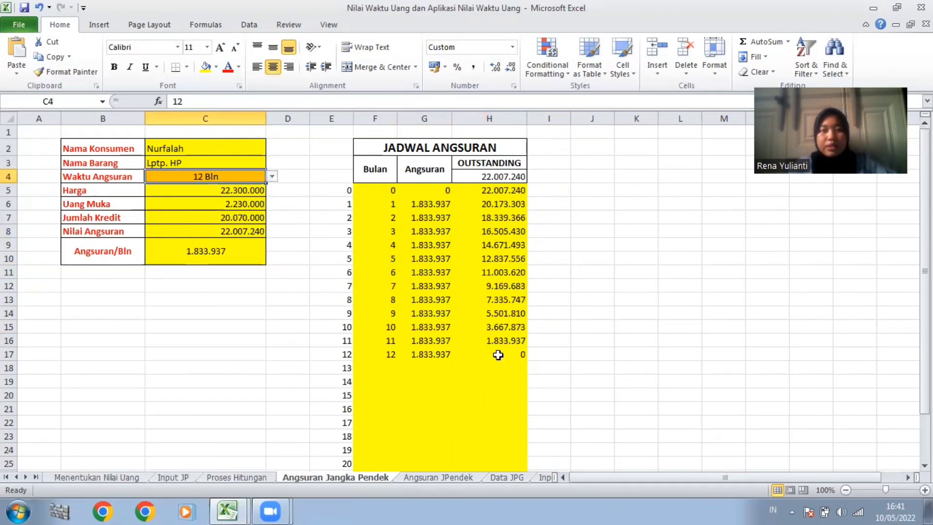
- Switch the Waktu Angsuran term to 24 Bln and check the schedule down to its last month
click(272, 178)
click(185, 250)
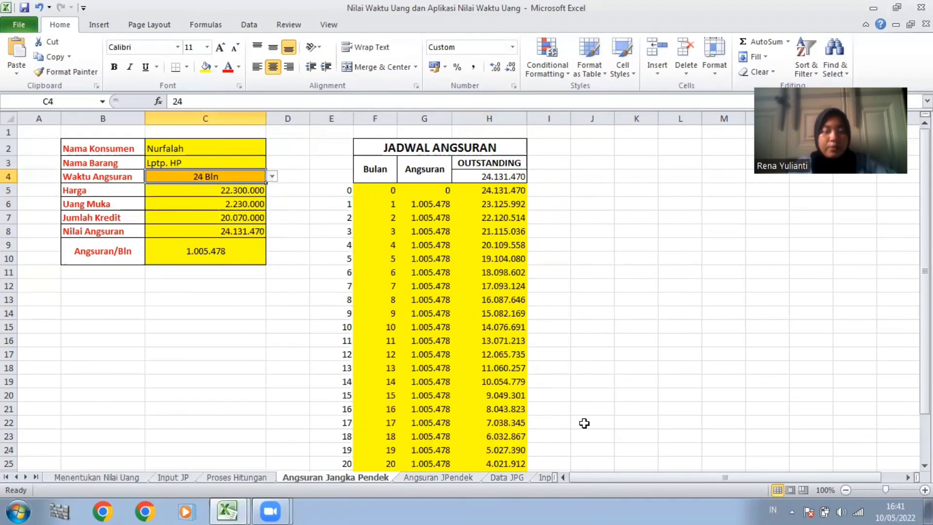
scroll(584, 424, down, 5)
scroll(499, 352, up, 1)
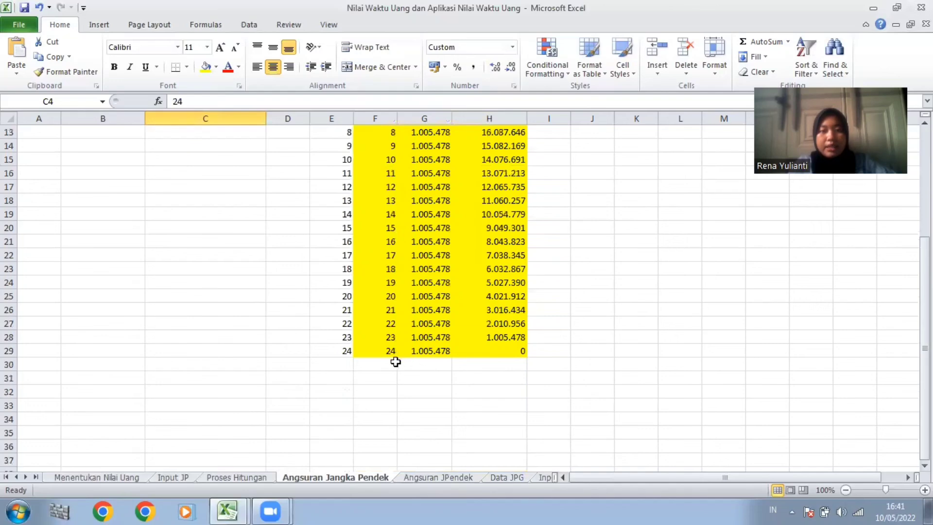
scroll(396, 362, up, 1)
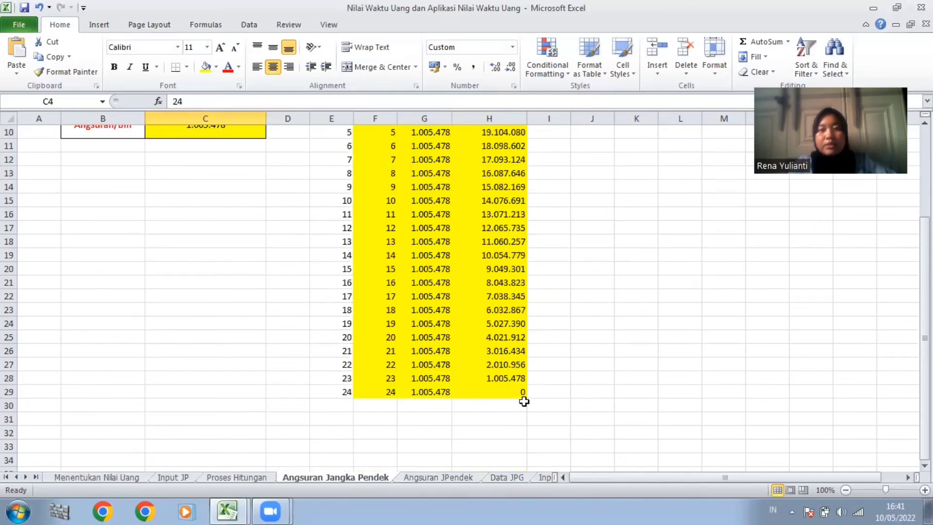
scroll(524, 402, up, 3)
- Set the Waktu Angsuran term back to 6 Bln
click(272, 176)
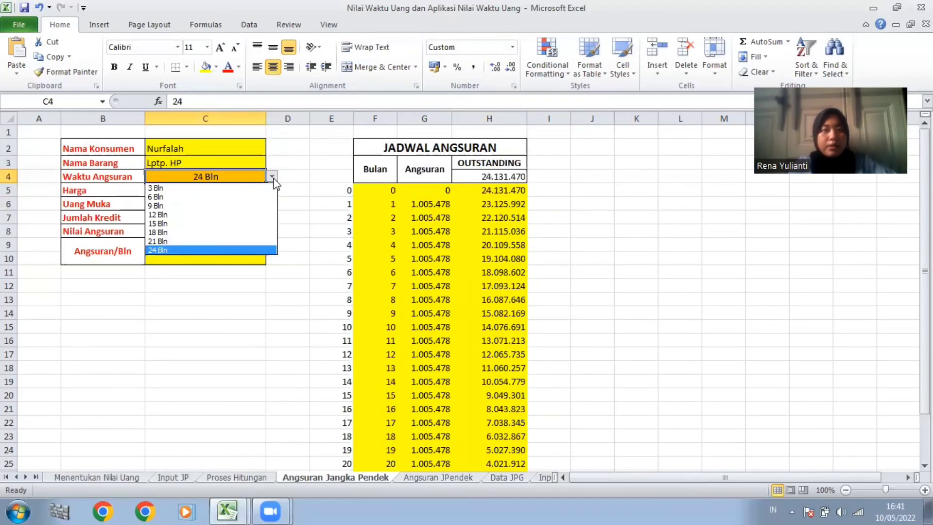
click(202, 192)
click(358, 190)
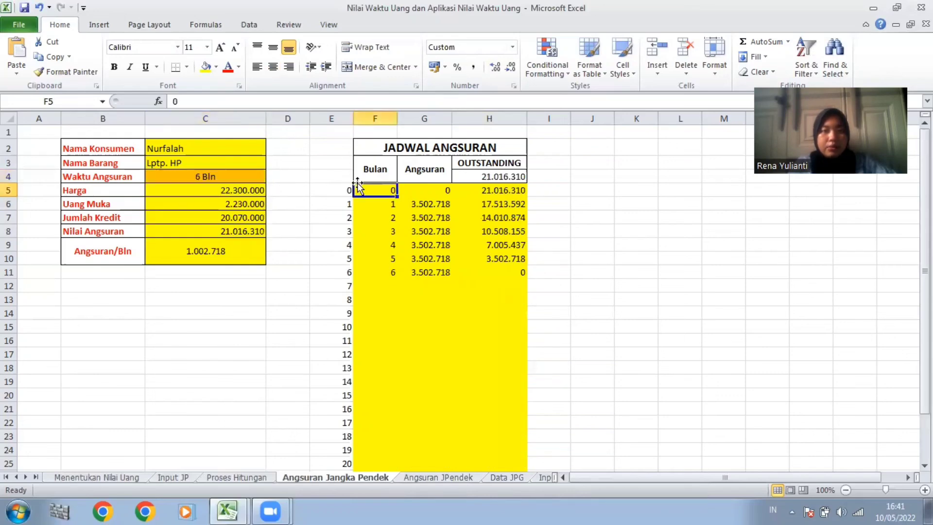
- Hide helper column E with the month numbers beside the Jadwal Angsuran table
click(342, 118)
right_click(342, 119)
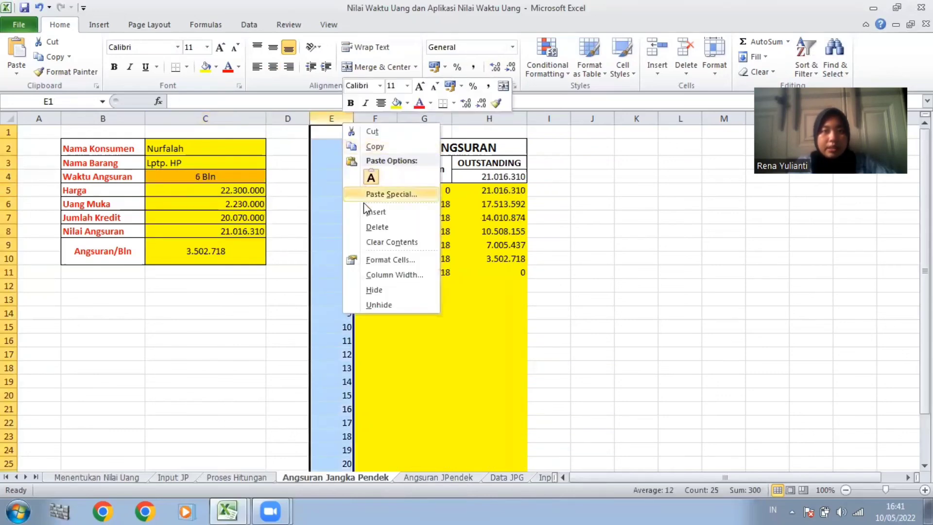
click(377, 290)
click(283, 342)
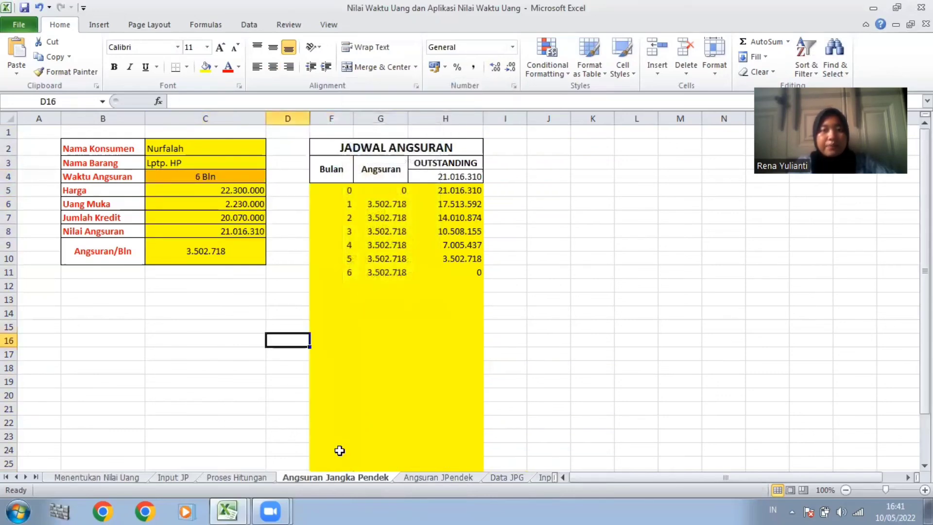
- Hide columns F and G with the laptop names and prices on the Input JP sheet
click(238, 480)
click(186, 480)
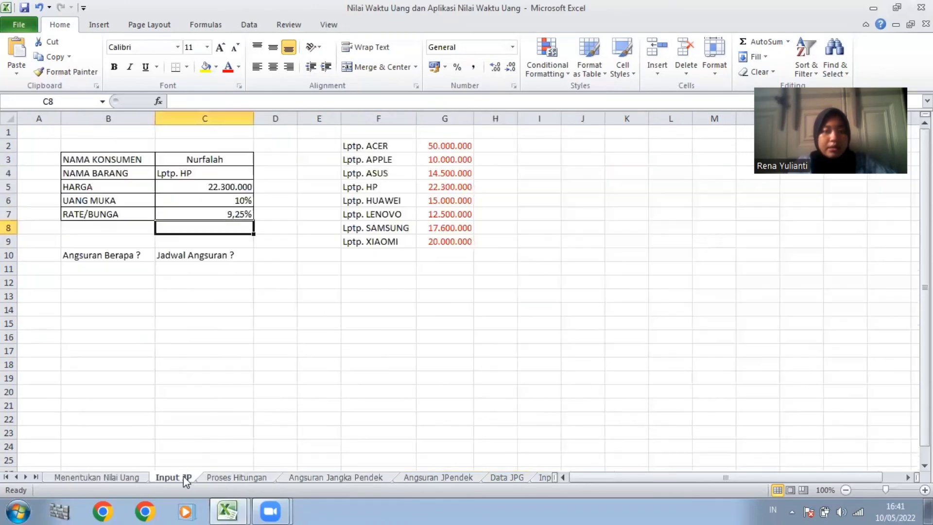
drag(377, 118, 434, 119)
right_click(434, 121)
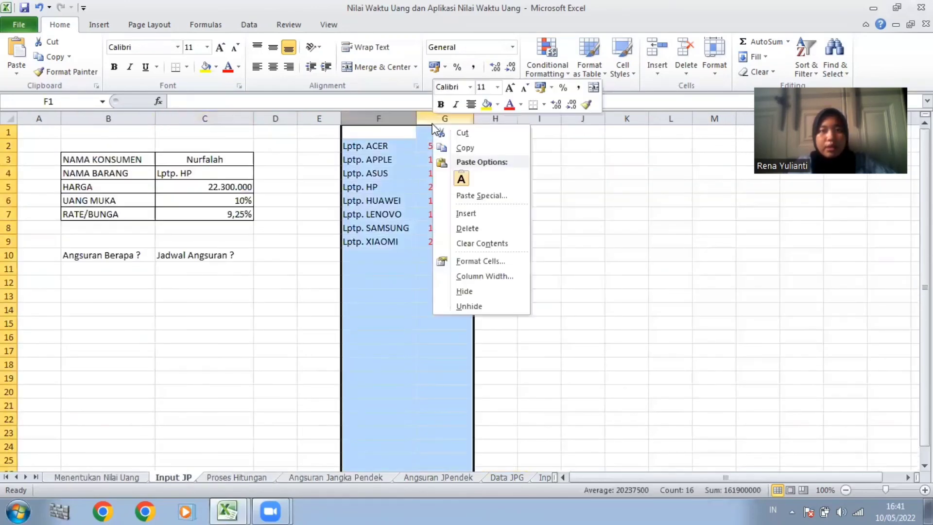
click(472, 291)
click(319, 323)
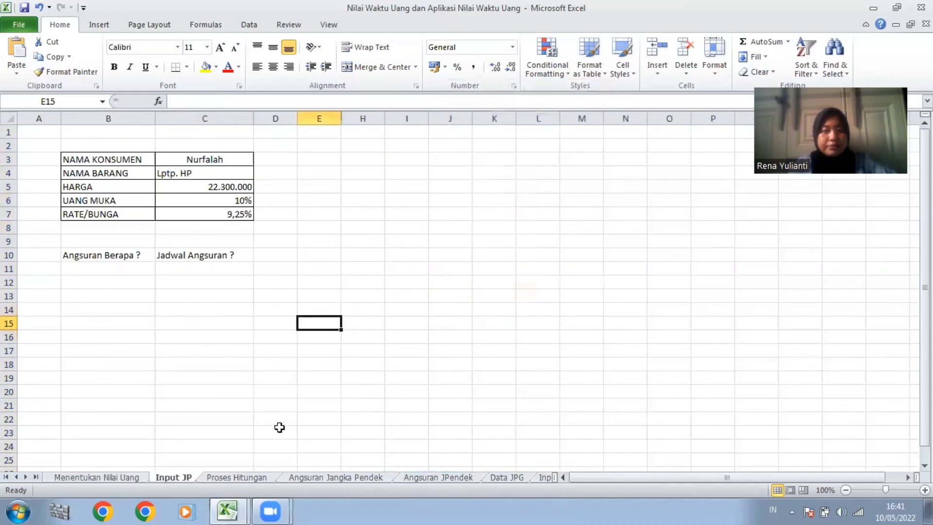
- Return to the Angsuran Jangka Pendek sheet and select the Waktu Angsuran cell C4
click(255, 481)
click(329, 480)
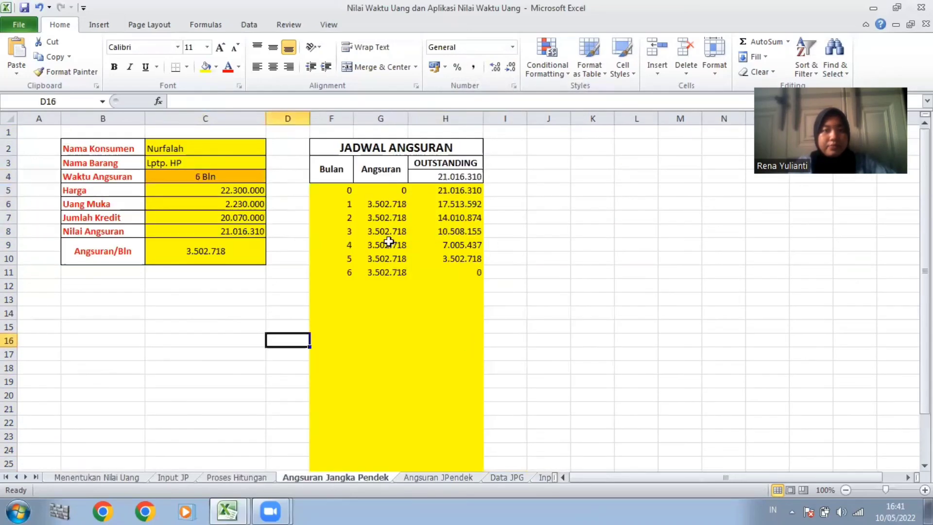
click(247, 178)
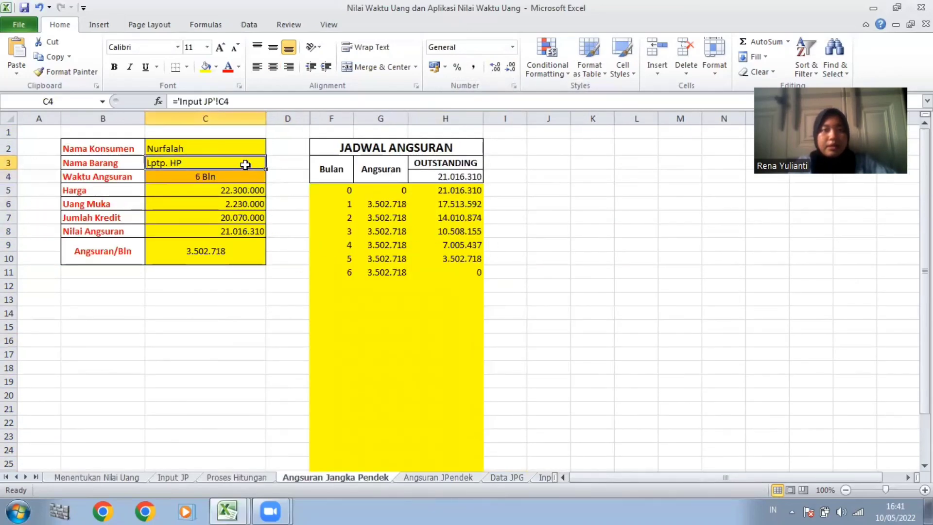
click(252, 179)
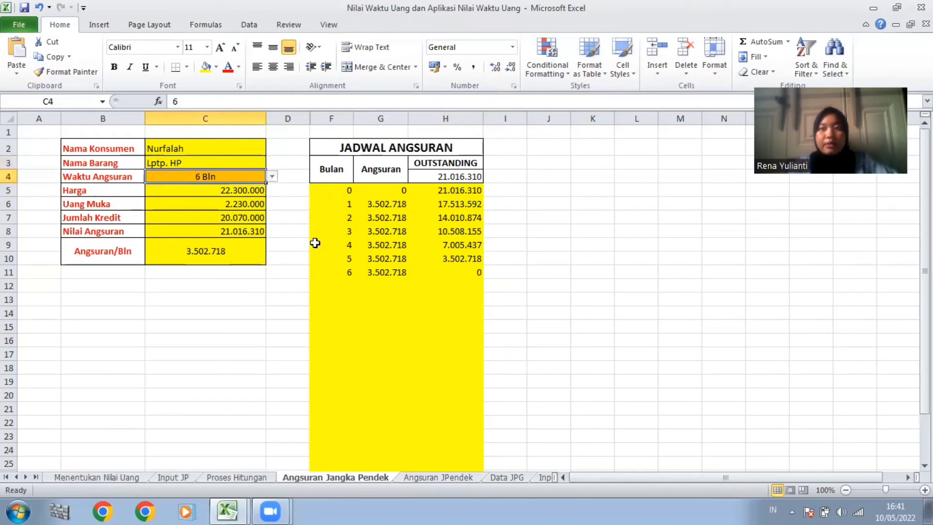